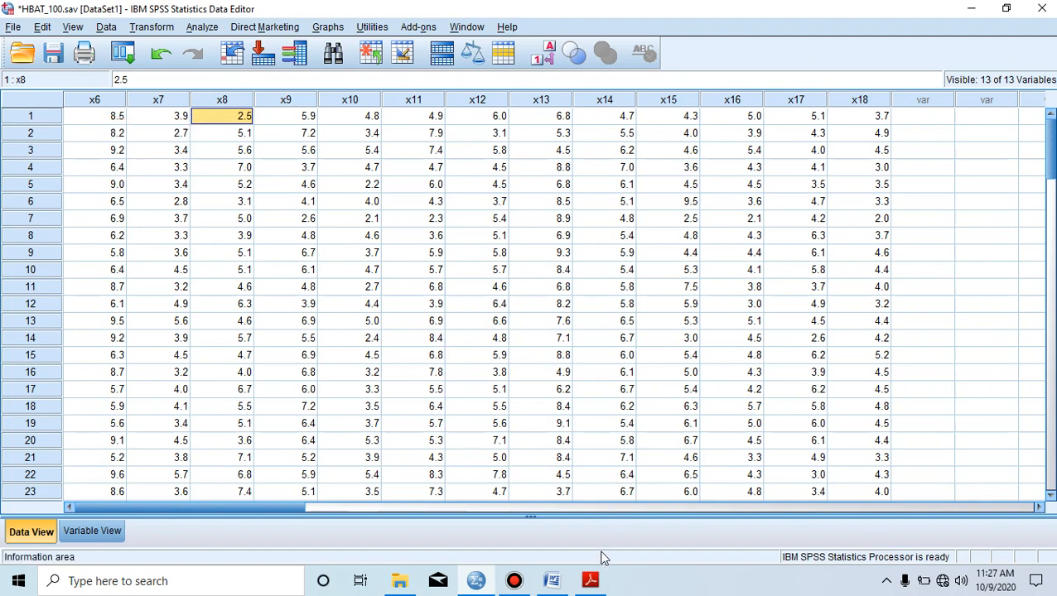
Look at the correlation table in the Multivariate data analysis PDF in Adobe Reader, and return to the HBAT_100.sav data in SPSS
mouse_move(594, 579)
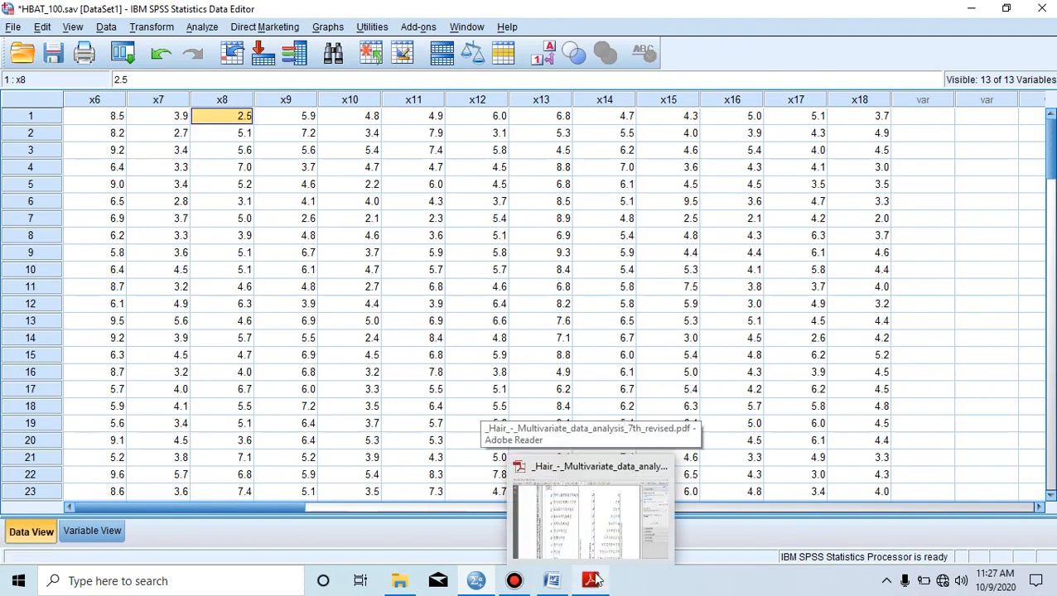
click(589, 518)
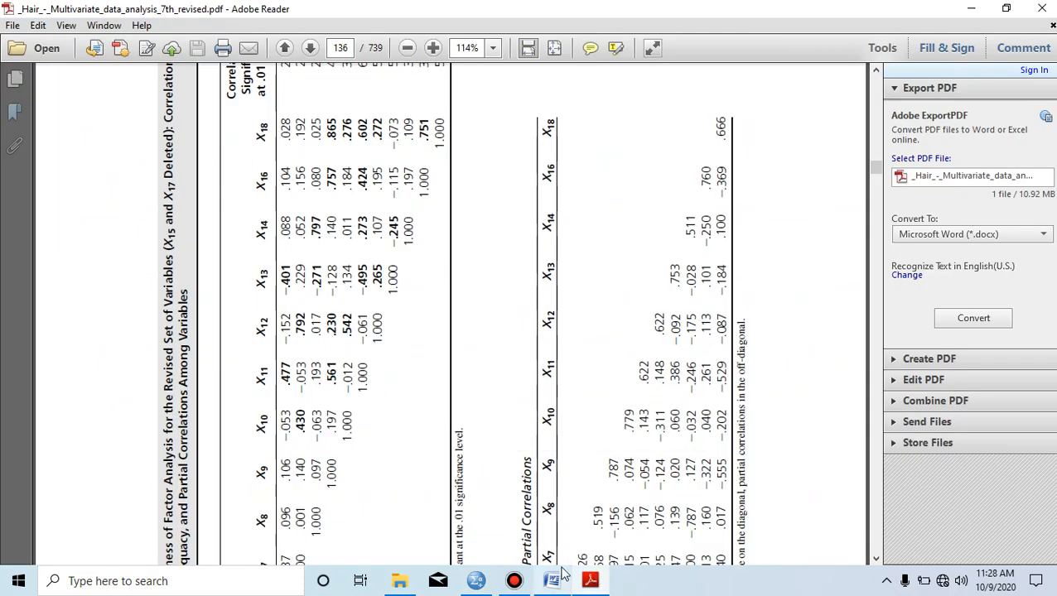
mouse_move(554, 583)
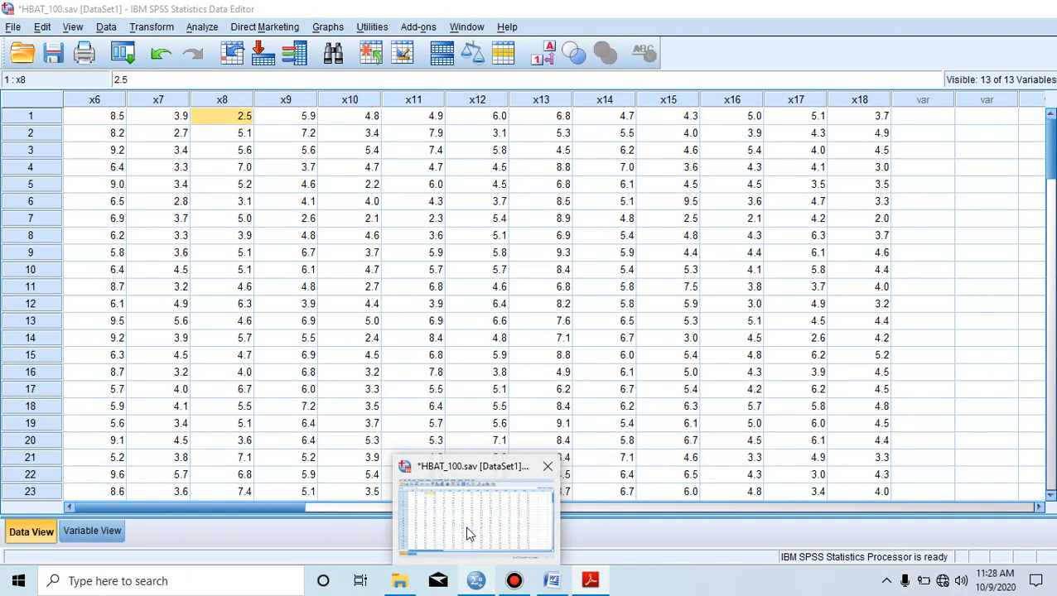
click(470, 534)
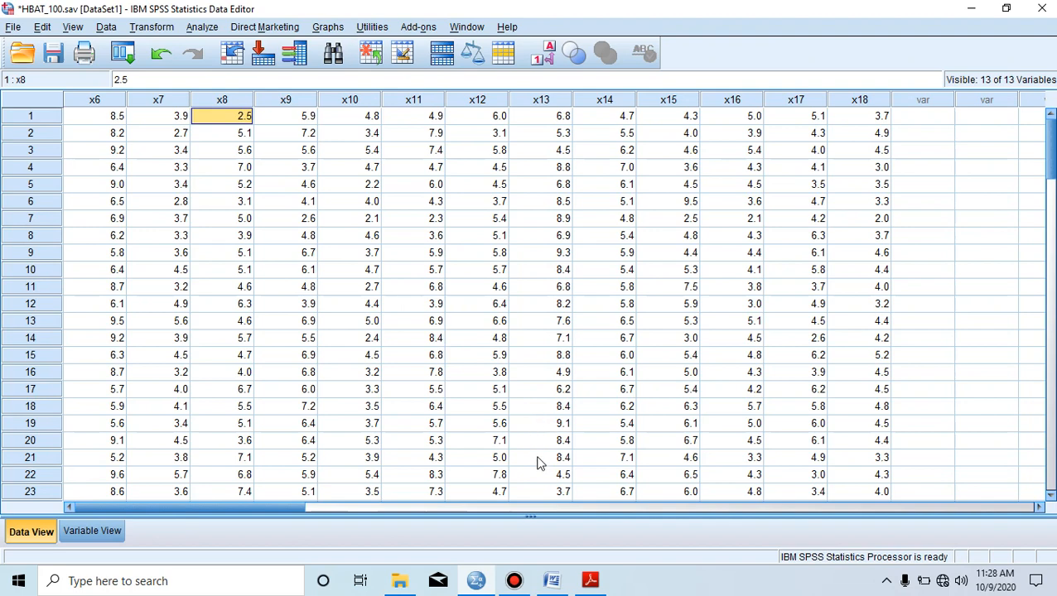
click(167, 121)
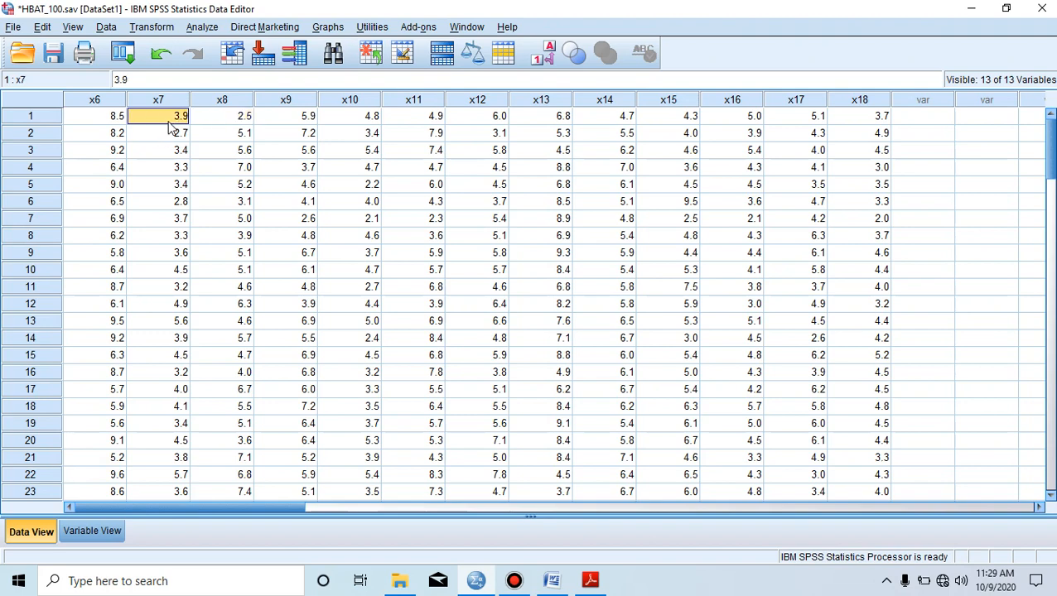
Switch to the Tahap 1 document in Word and review the assumptions, number-of-factors criterion and interpretation stage of the factor analysis
mouse_move(549, 580)
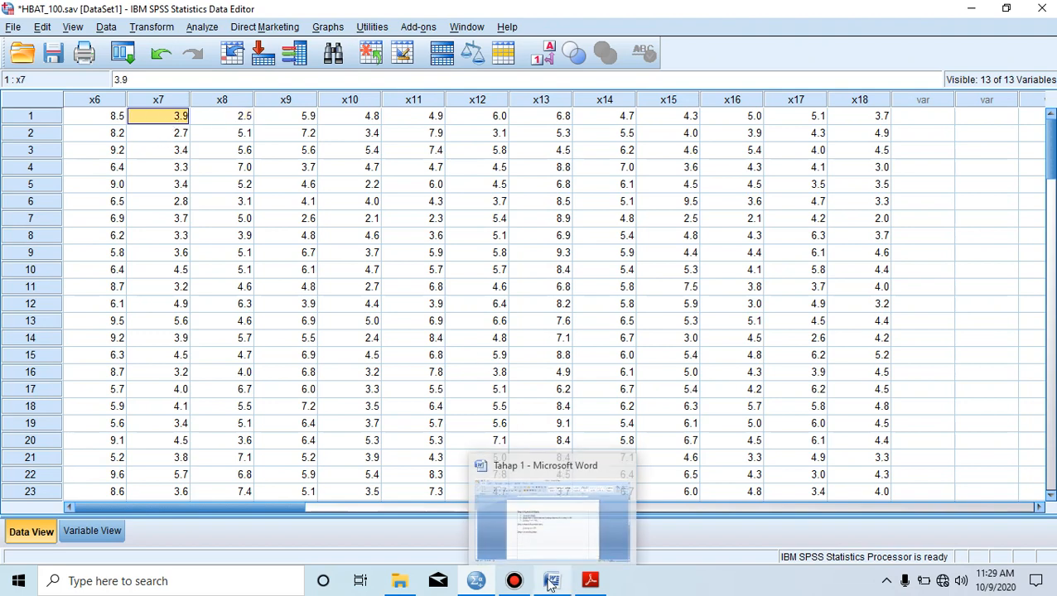
click(554, 523)
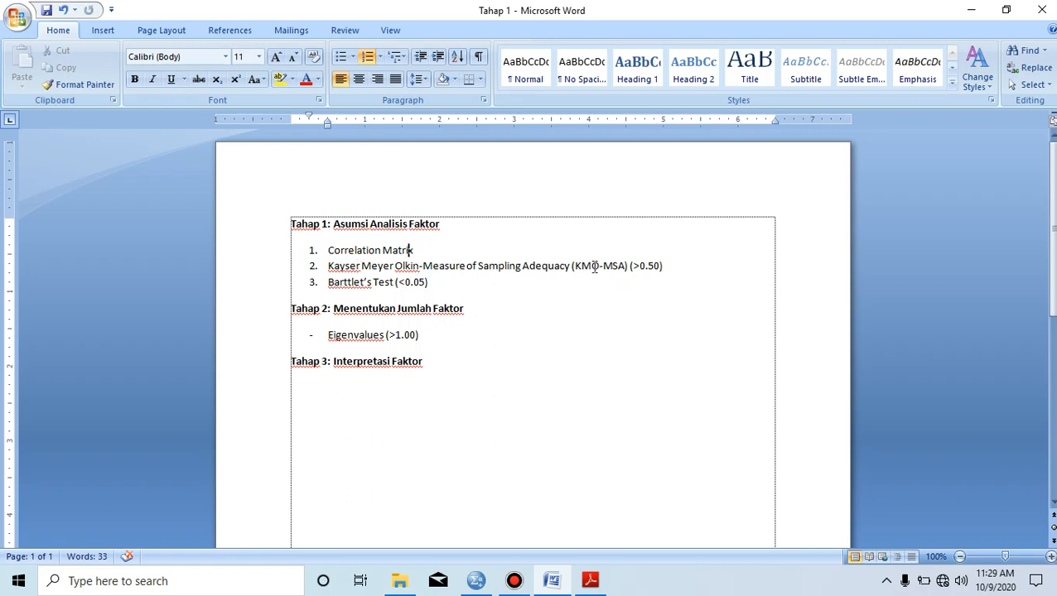
click(637, 269)
click(342, 306)
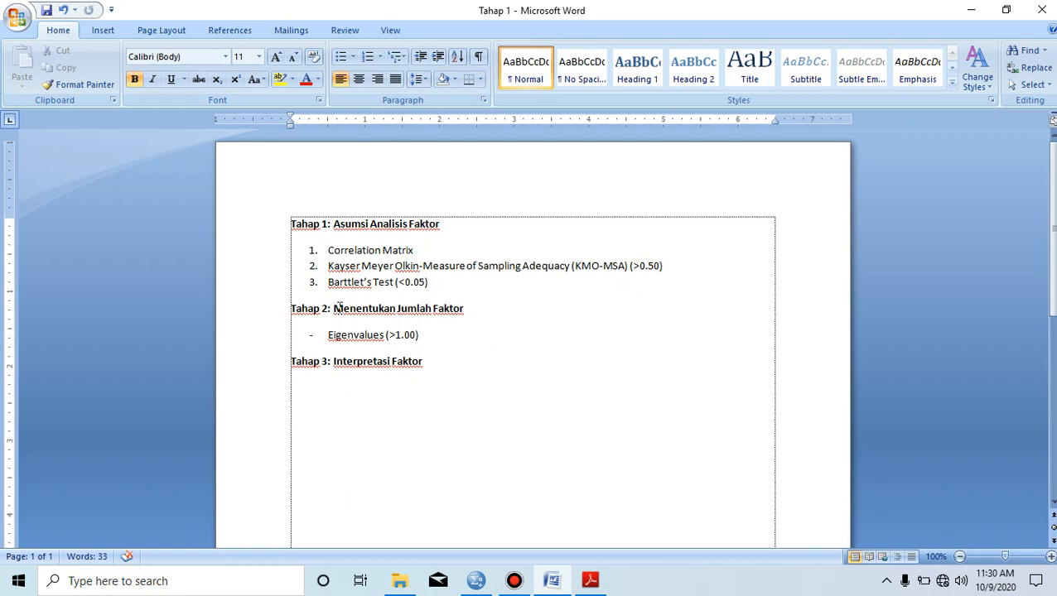
click(373, 331)
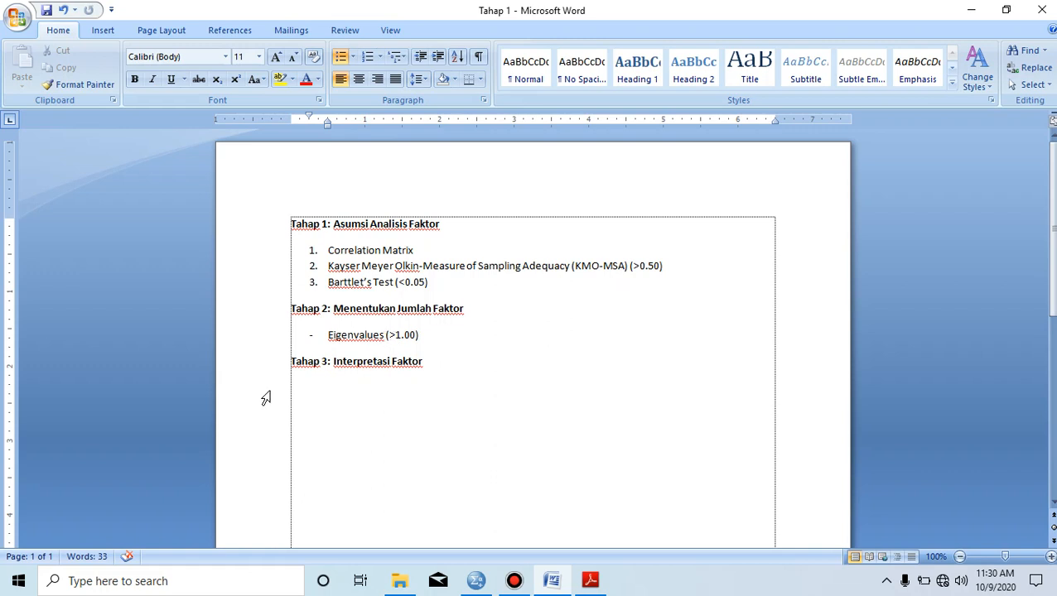
click(343, 369)
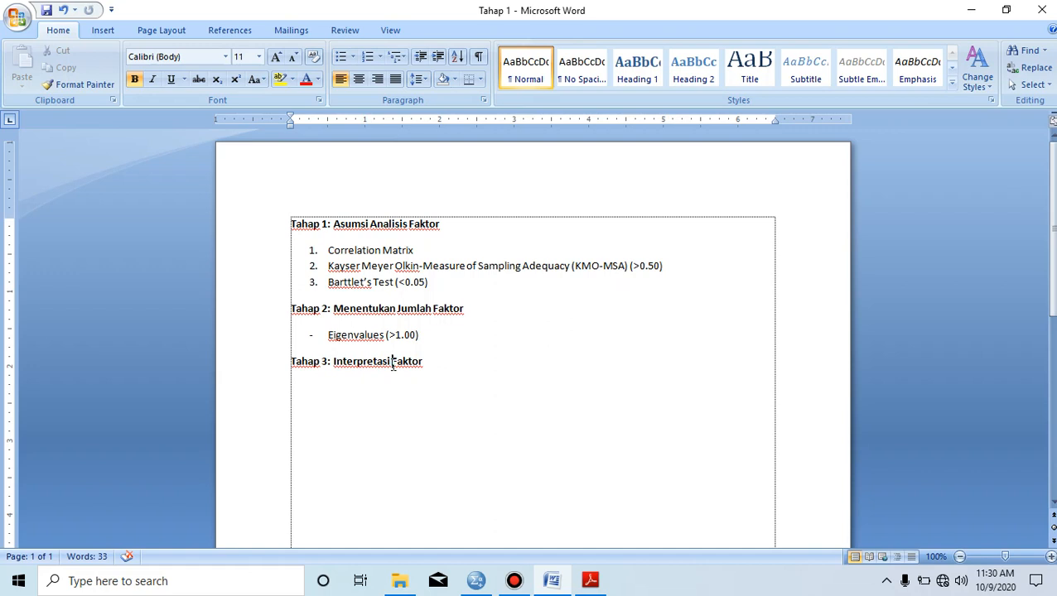
click(385, 252)
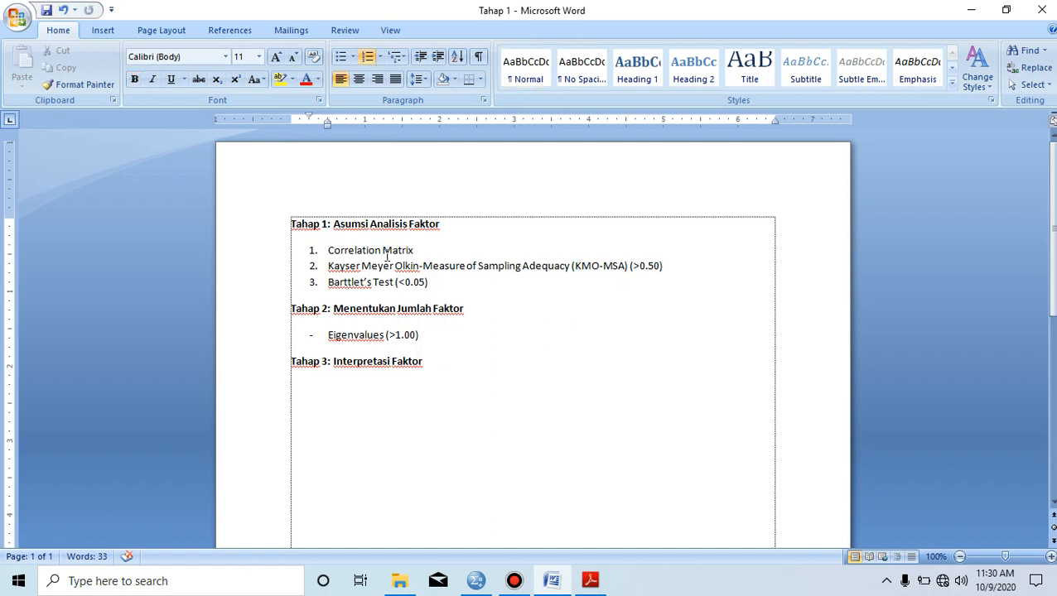
click(378, 223)
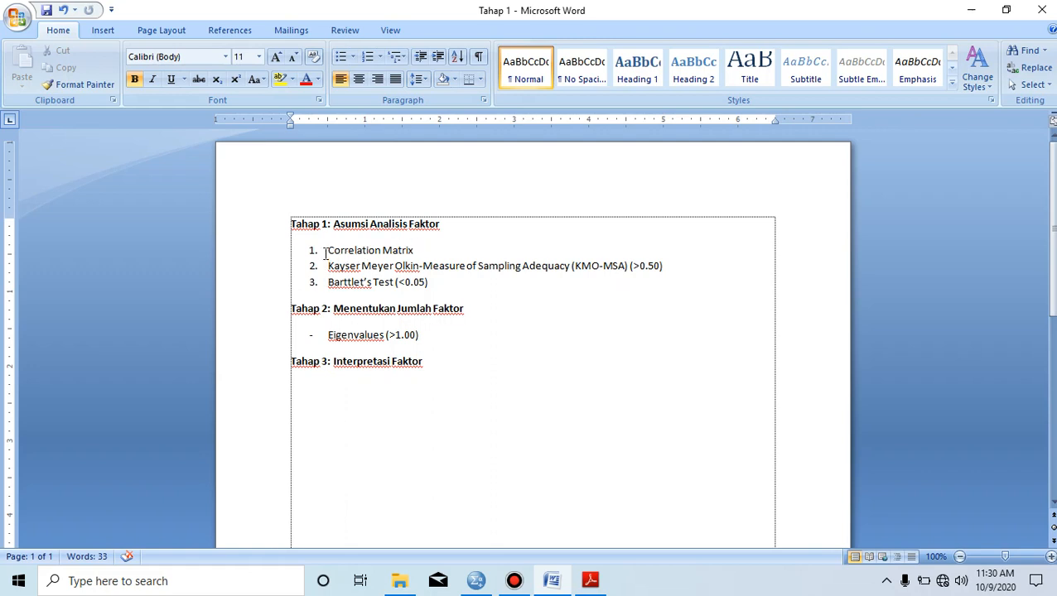
drag(325, 250, 430, 282)
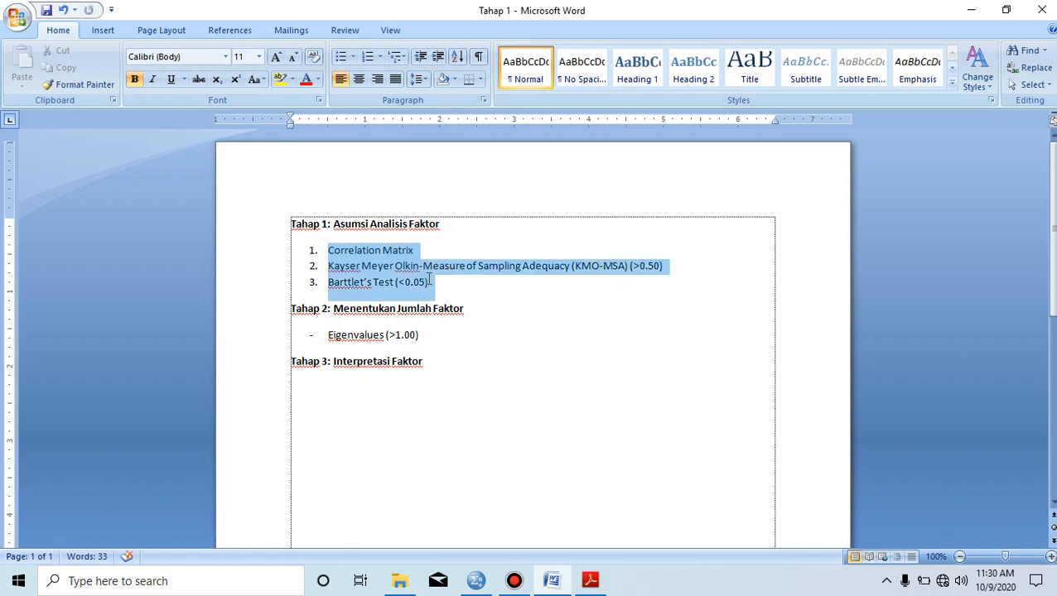
click(361, 268)
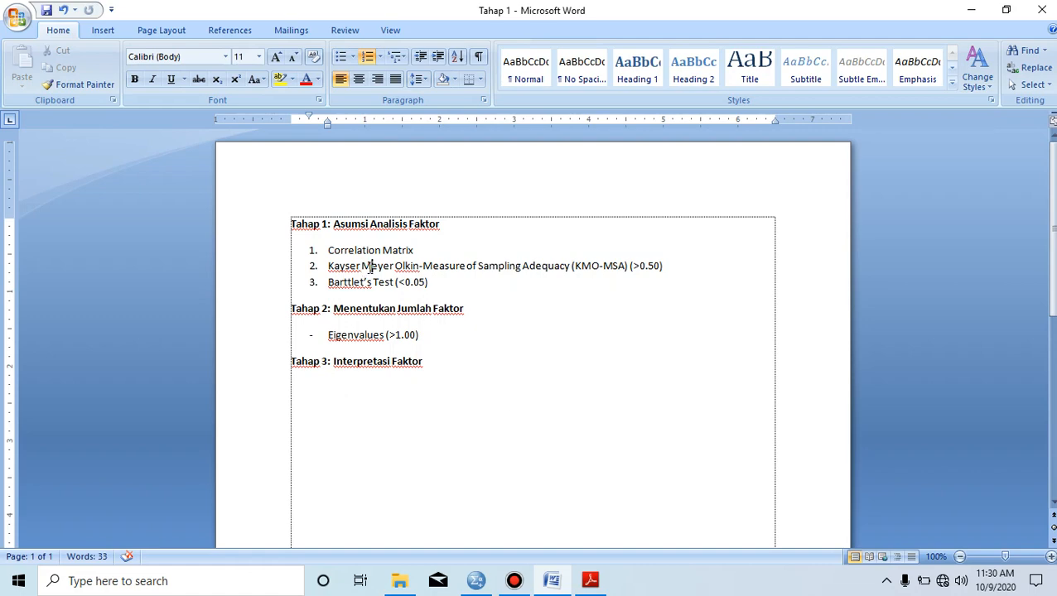
Switch to the Multivariate data analysis PDF and examine Table 5's correlations, measures of sampling adequacy and Bartlett's test on page 136
click(492, 578)
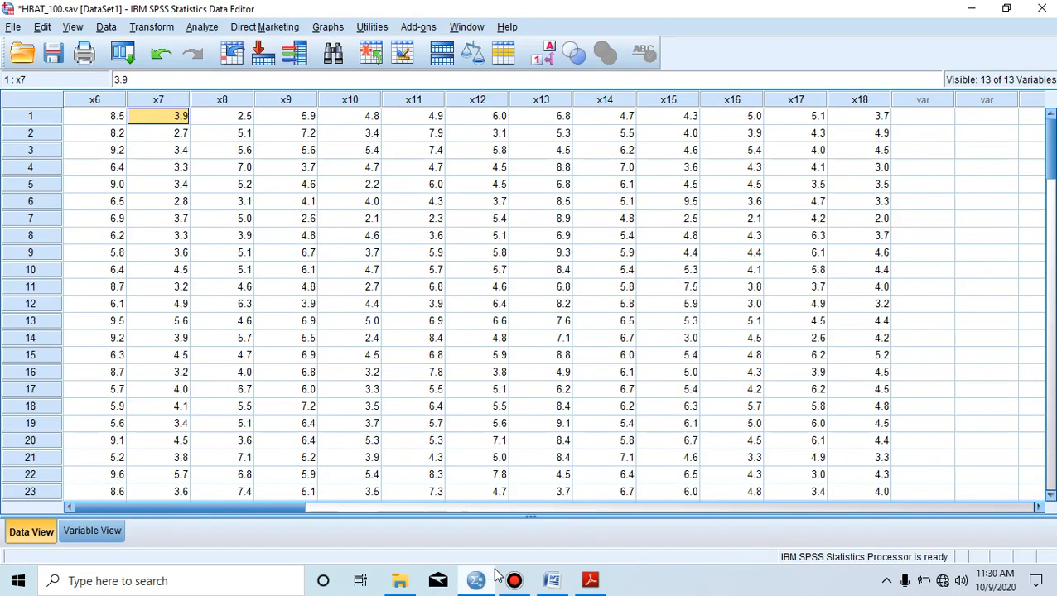
click(592, 581)
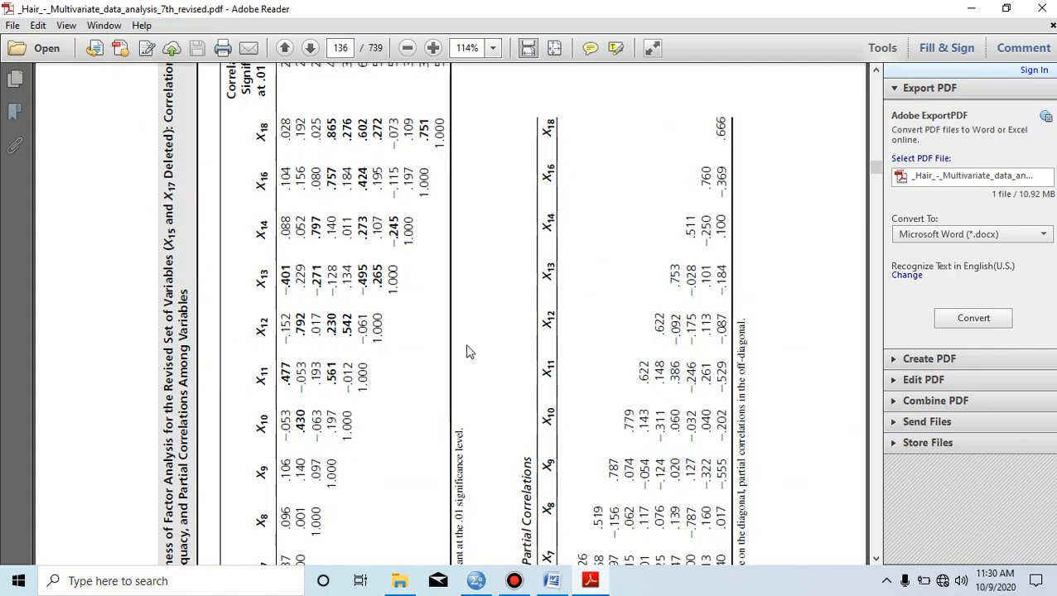
scroll(466, 352, down, 10)
scroll(469, 339, up, 5)
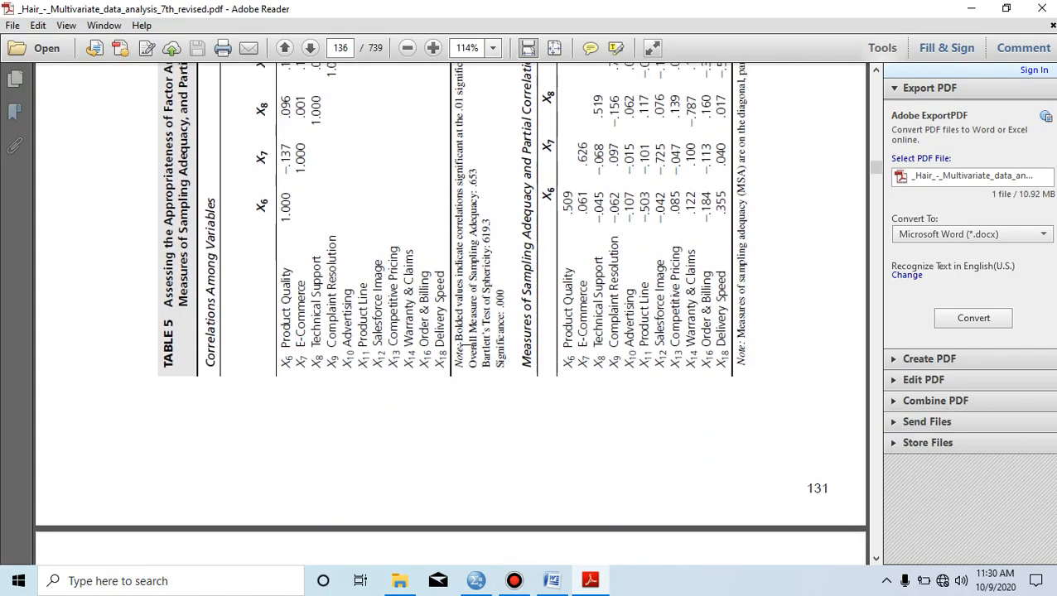
scroll(468, 348, up, 8)
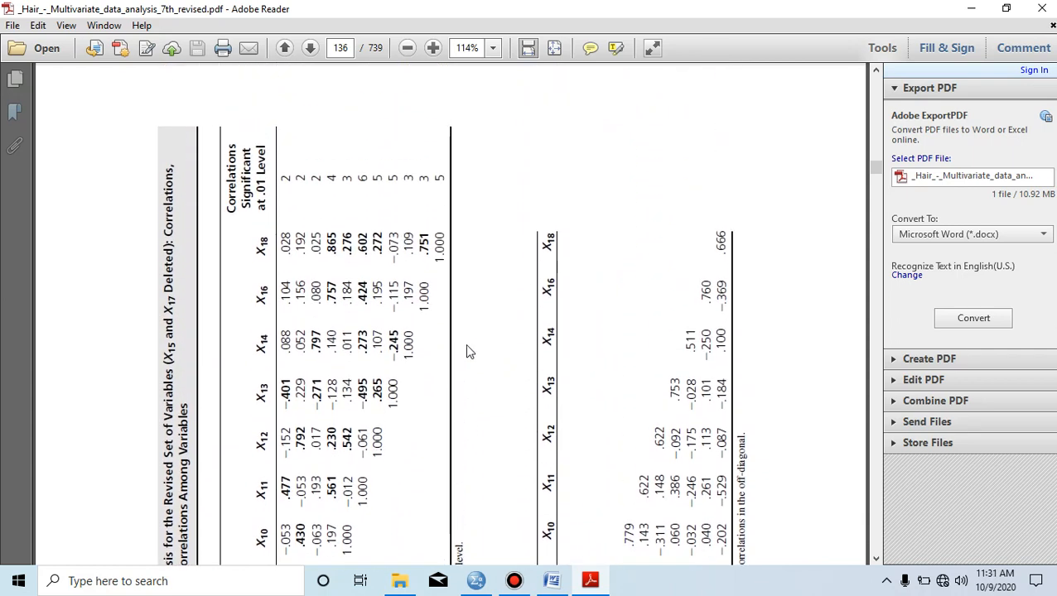
scroll(466, 352, down, 5)
scroll(464, 344, down, 4)
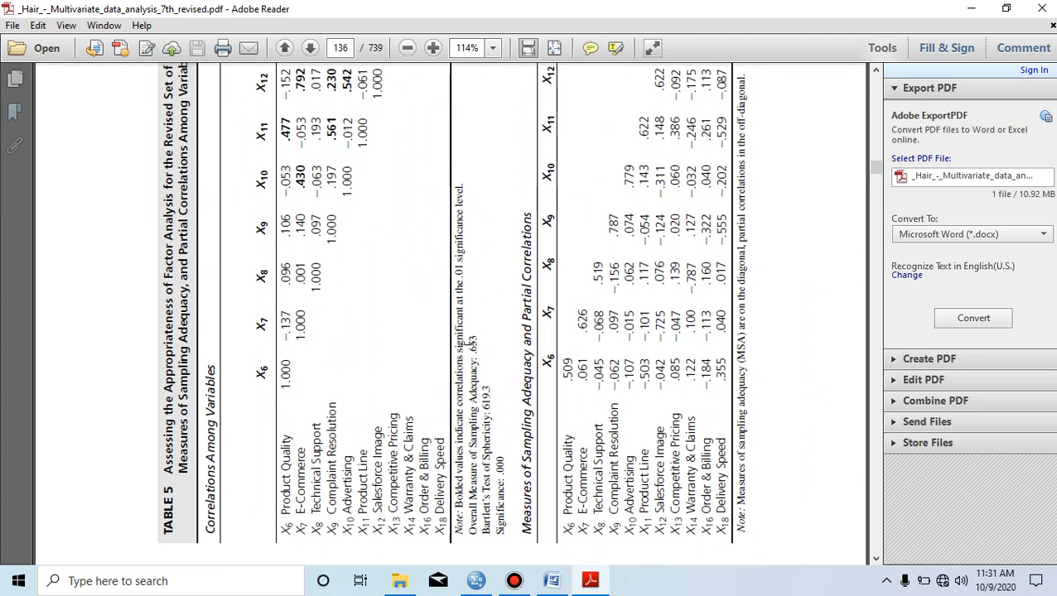
scroll(470, 342, up, 1)
scroll(470, 342, down, 1)
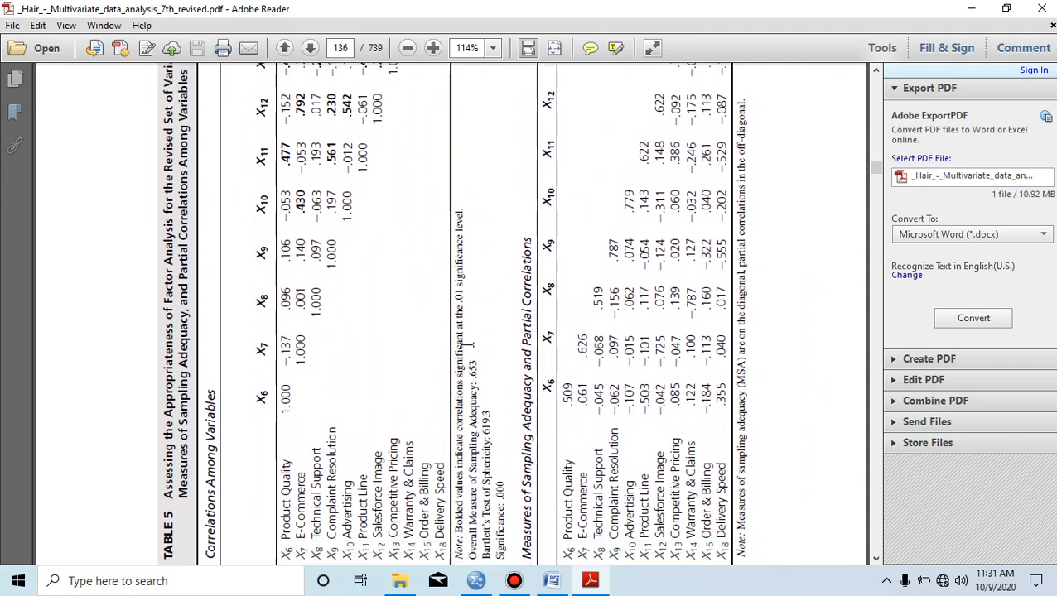
Return to SPSS, start a dimension-reduction Factor analysis and add all variables from X6 to X18 to the analysis
click(476, 581)
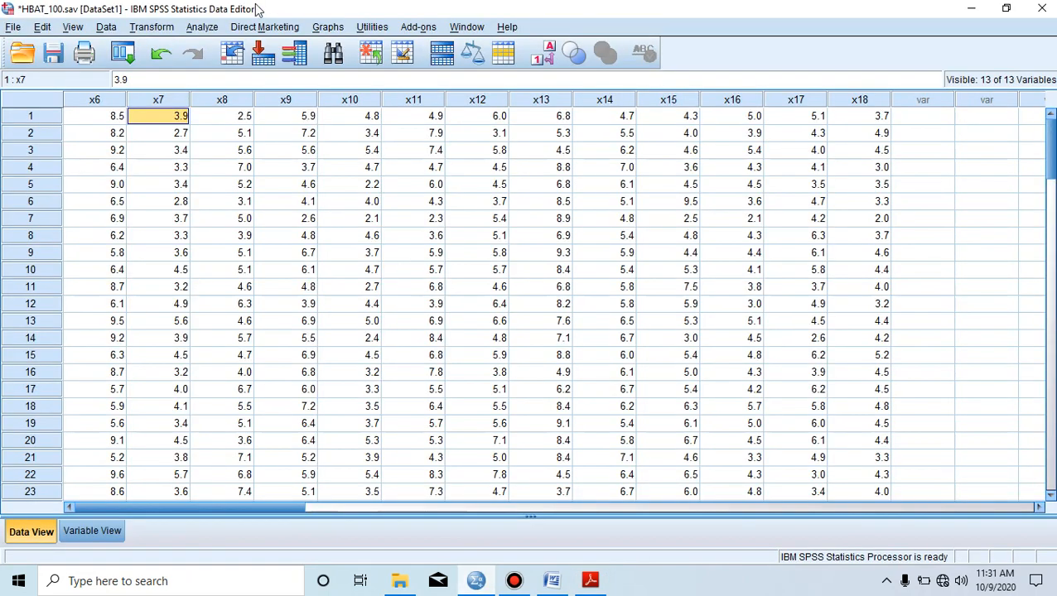
click(199, 28)
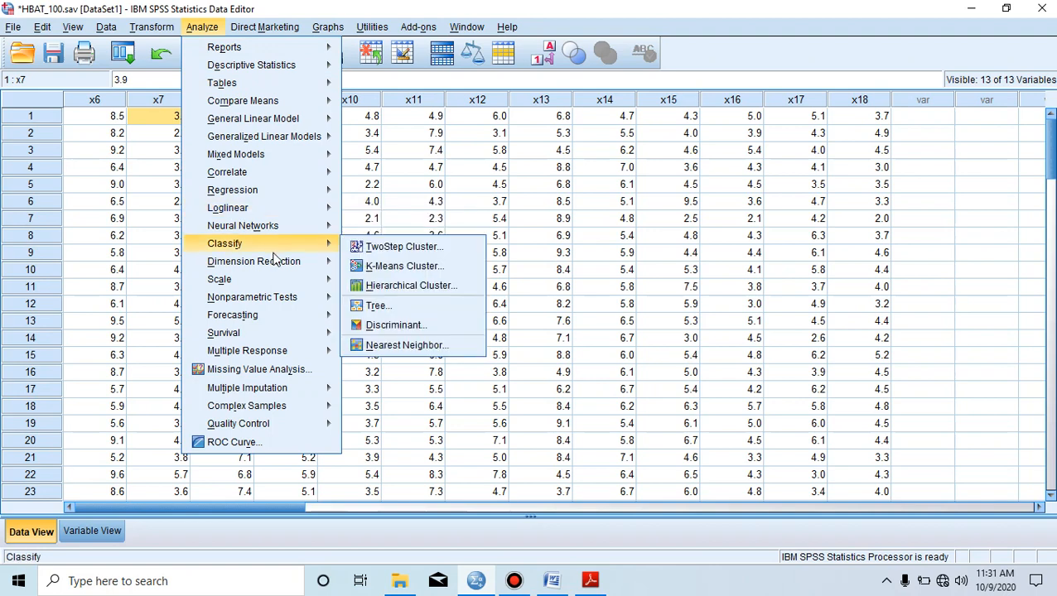
mouse_move(280, 263)
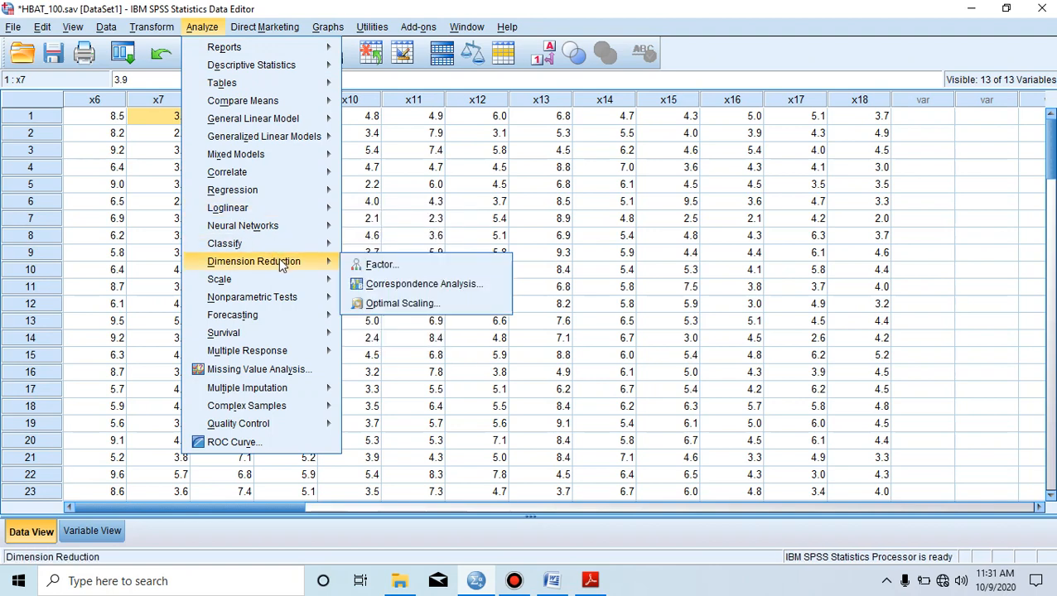
click(374, 263)
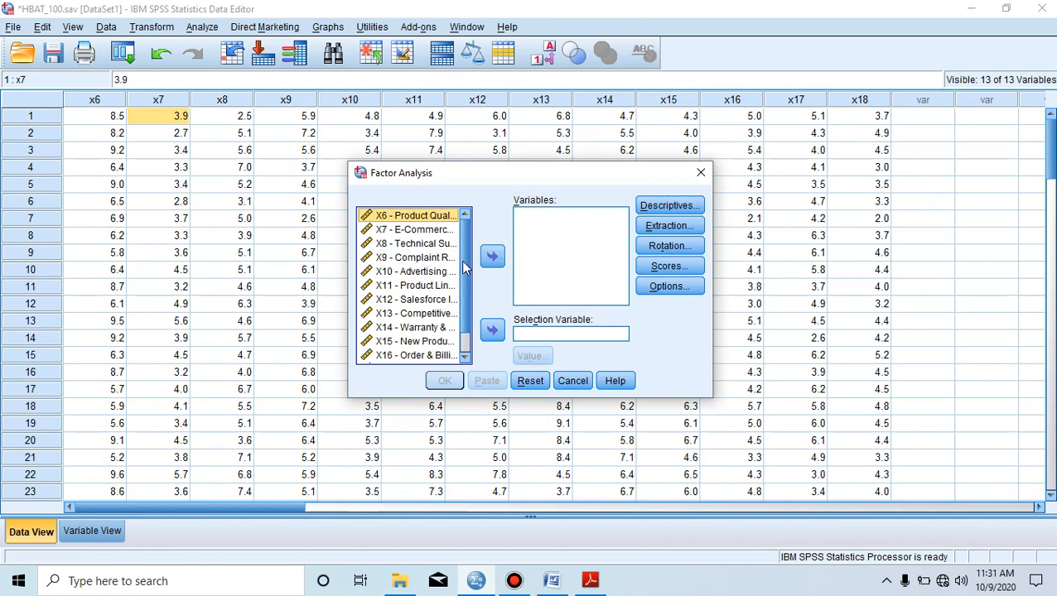
key(ctrl+a)
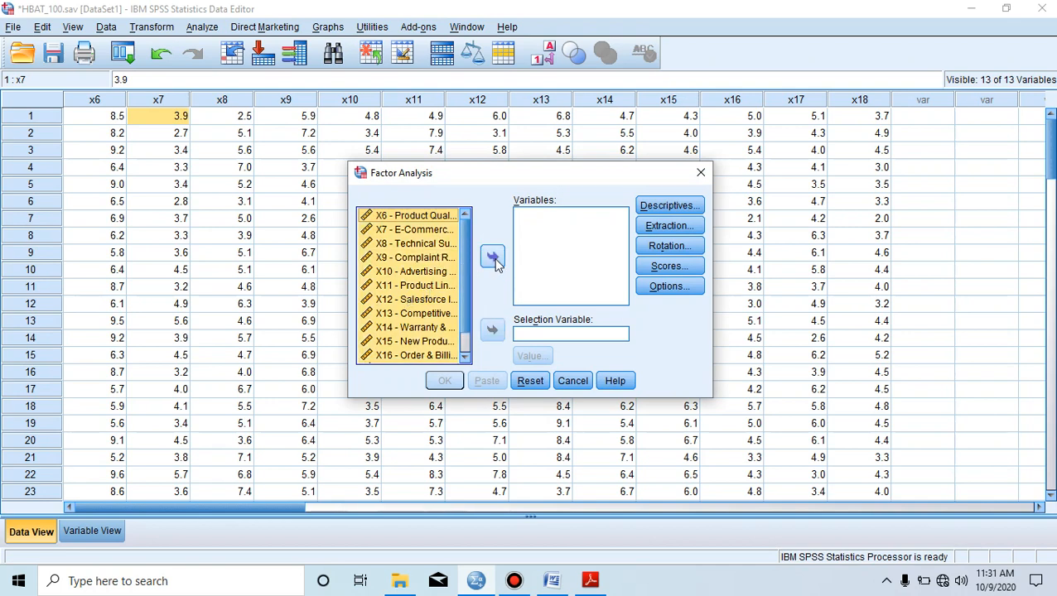
click(493, 259)
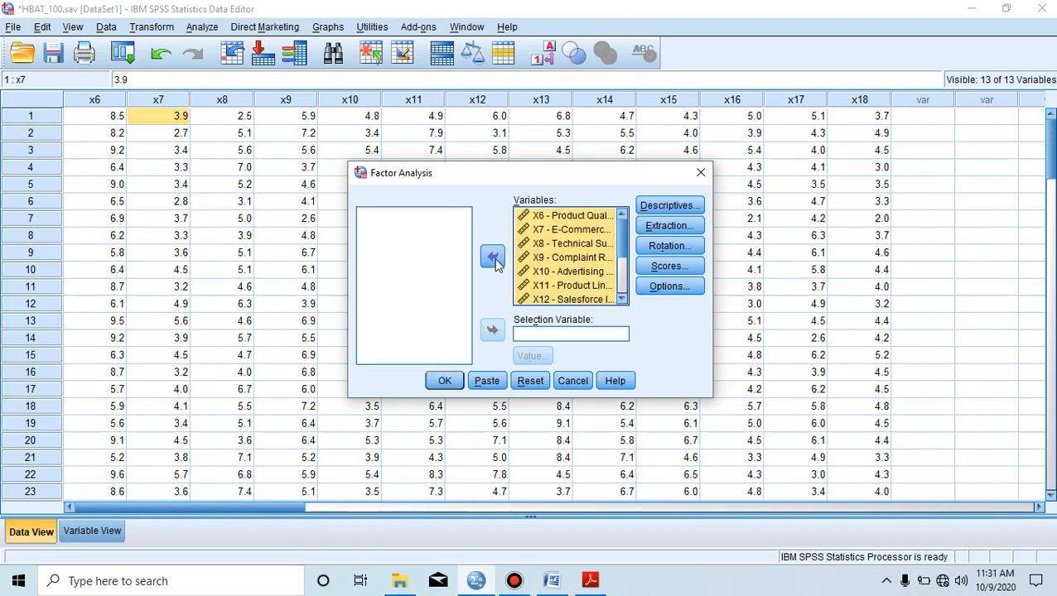
click(570, 232)
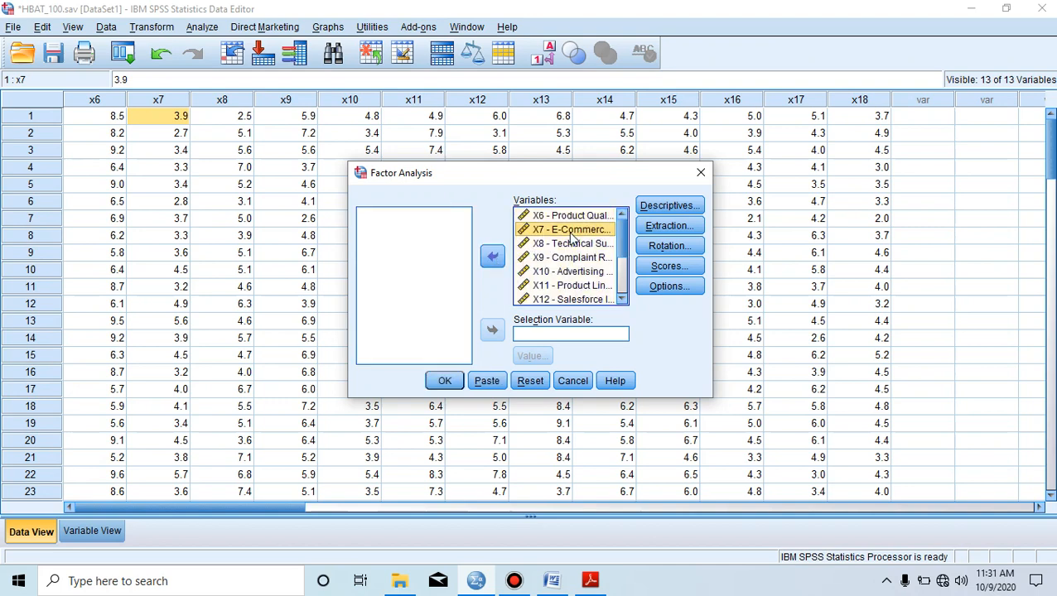
Request correlation coefficients, significance levels, KMO and Bartlett's test of sphericity, and the anti-image matrix in the factor analysis descriptives
click(656, 207)
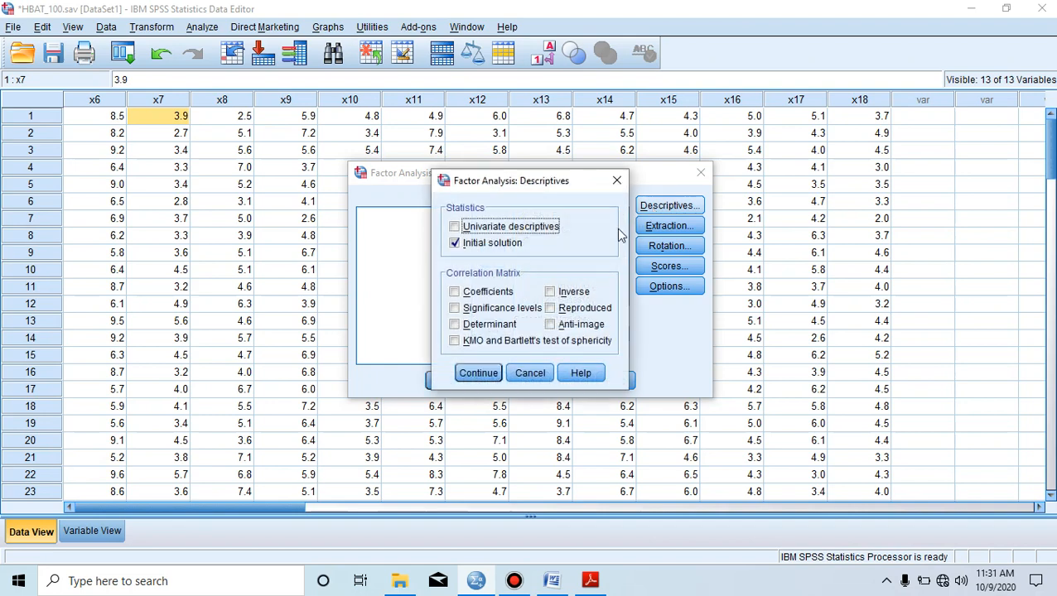
click(459, 293)
click(455, 308)
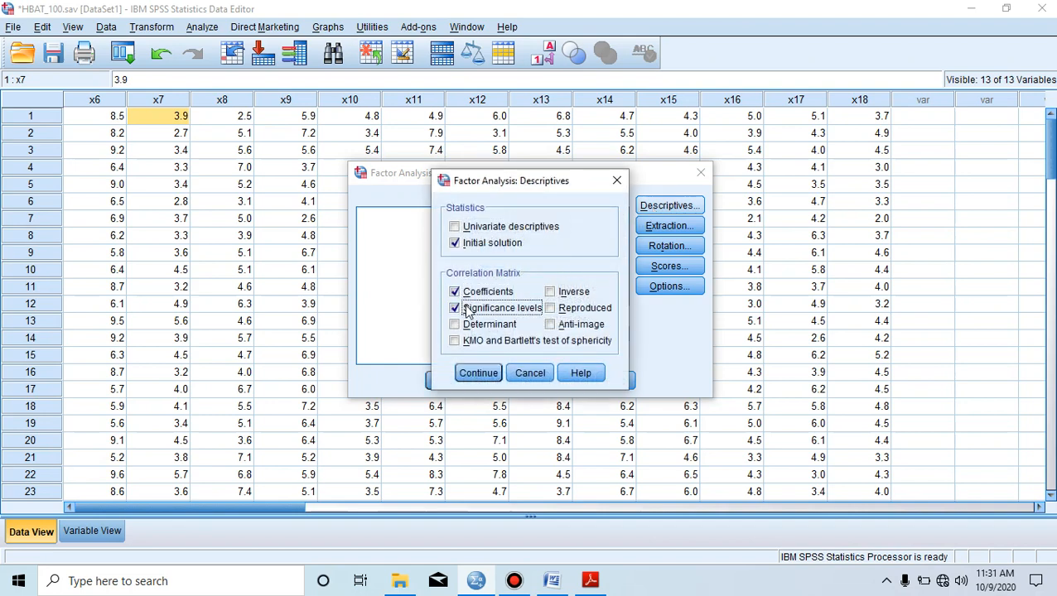
click(479, 342)
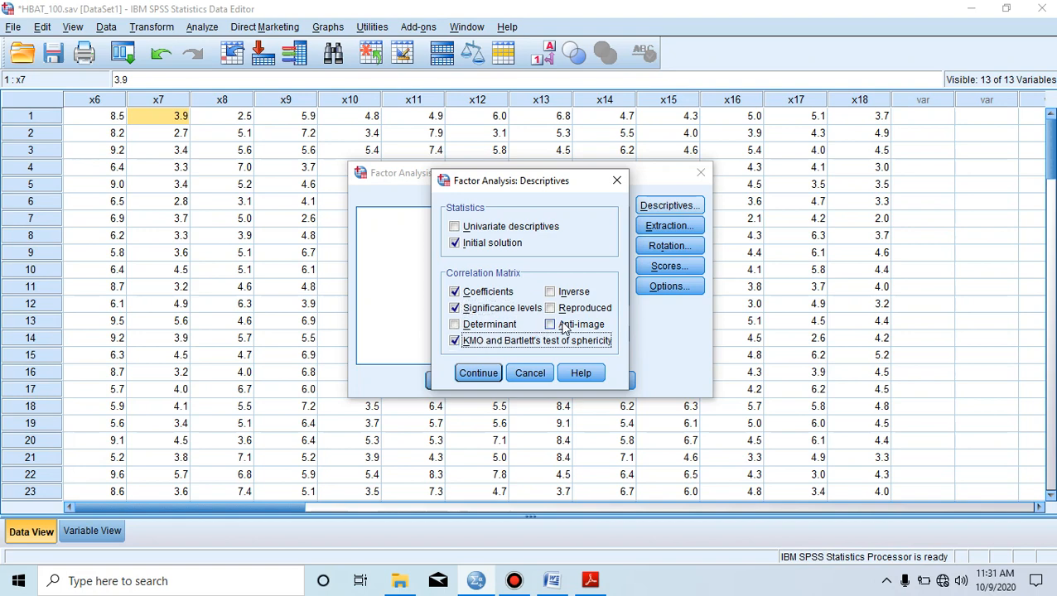
click(550, 325)
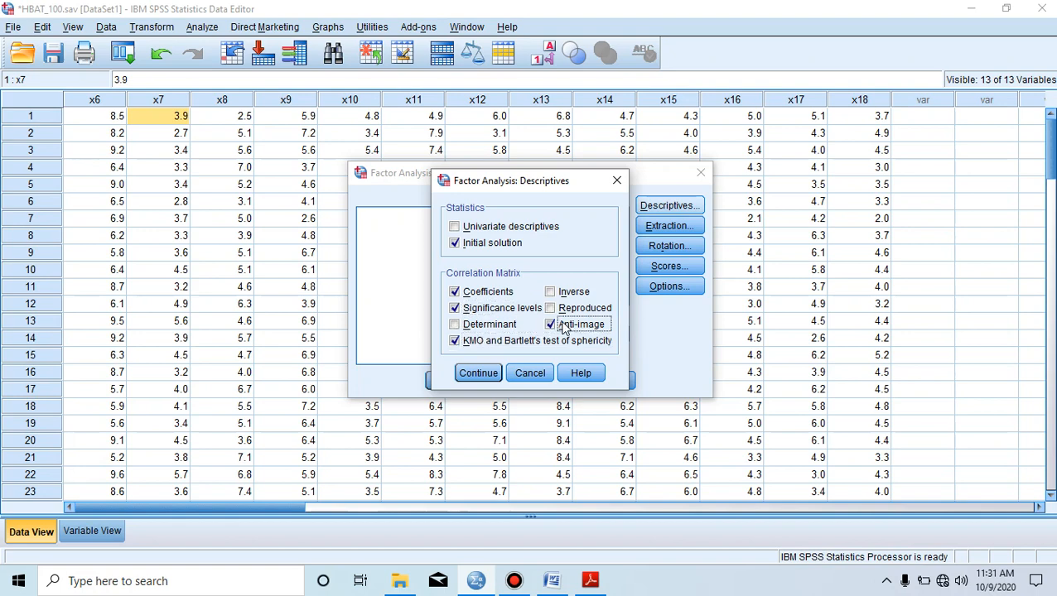
click(478, 374)
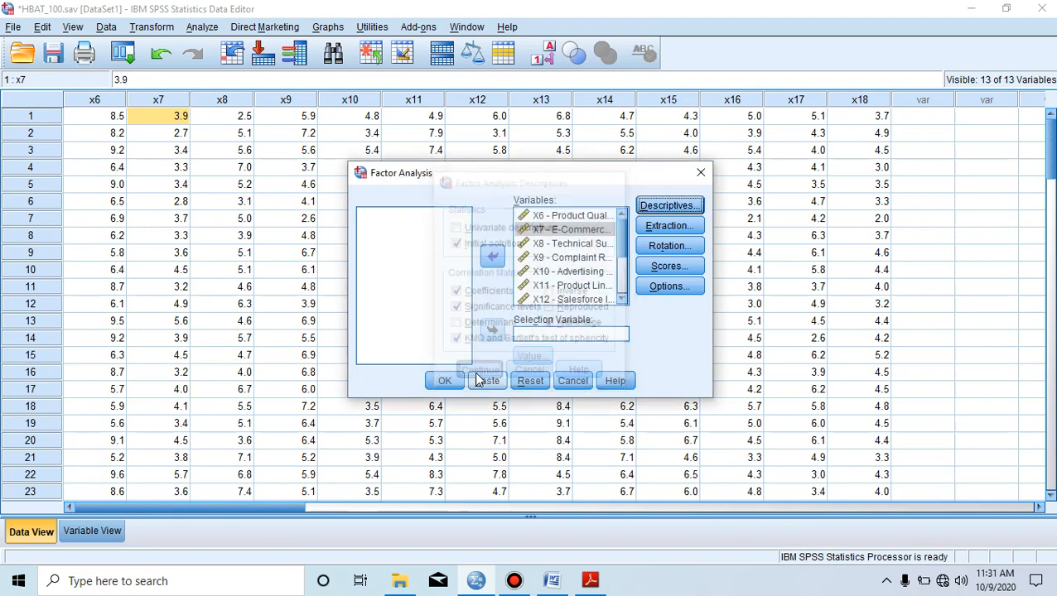
Accept Principal components extraction from the correlation matrix, based on eigenvalues greater than 1
click(663, 227)
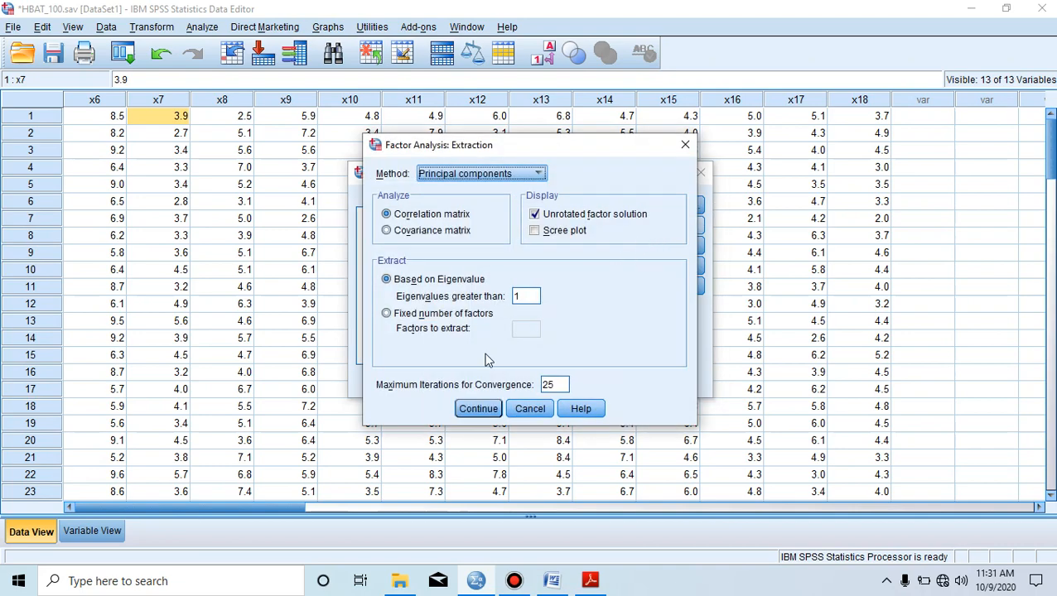
click(480, 407)
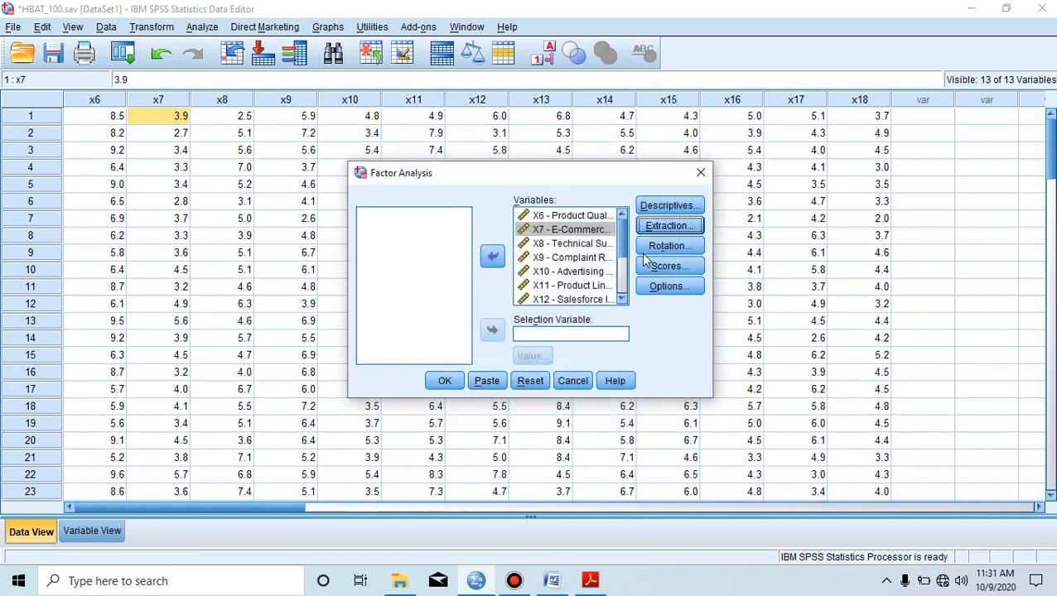
Choose Varimax rotation for the factor analysis and run it
click(651, 250)
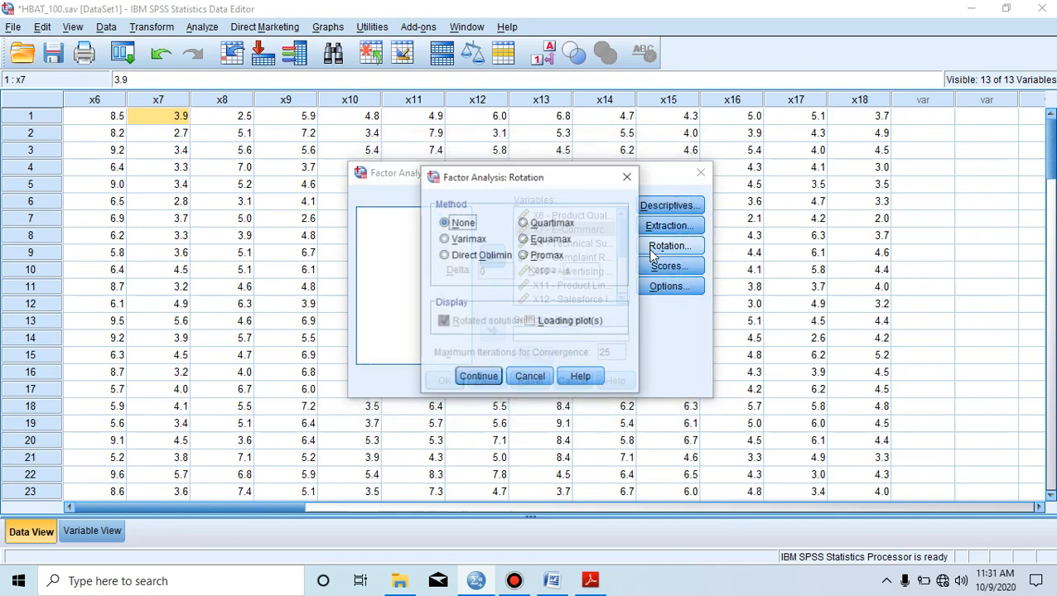
click(468, 240)
click(478, 377)
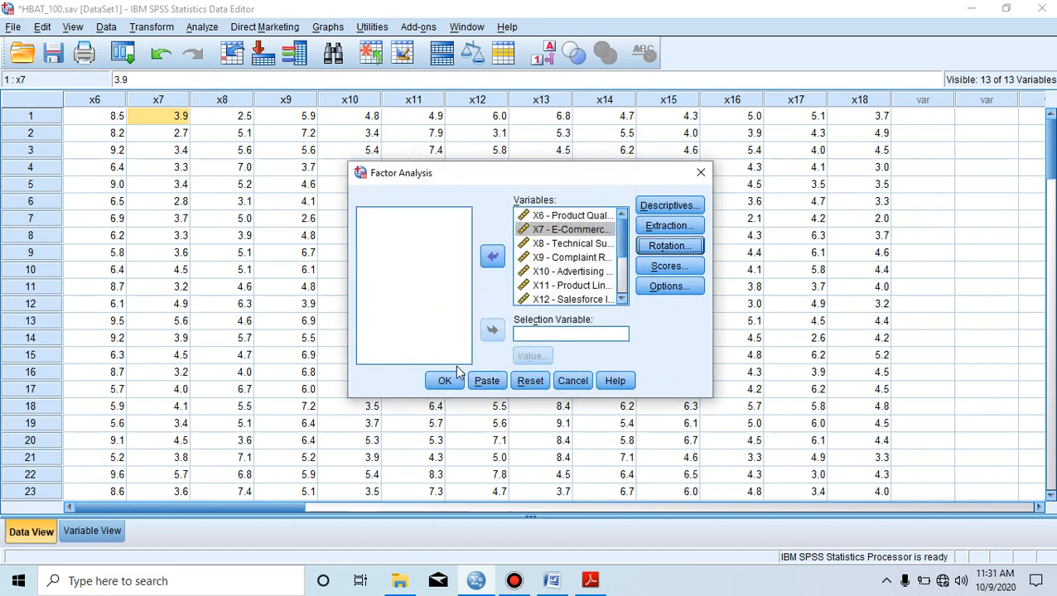
click(447, 380)
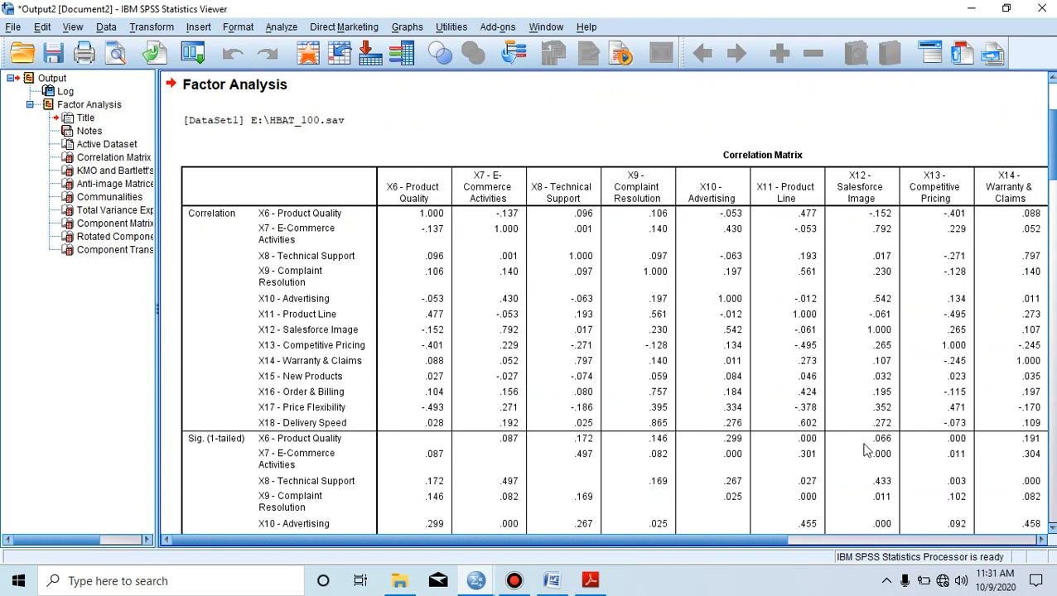
Highlight the Correlation Matrix assumption in the Tahap 1 Word document, then return to the SPSS output and examine the correlations and their significance levels
mouse_move(551, 580)
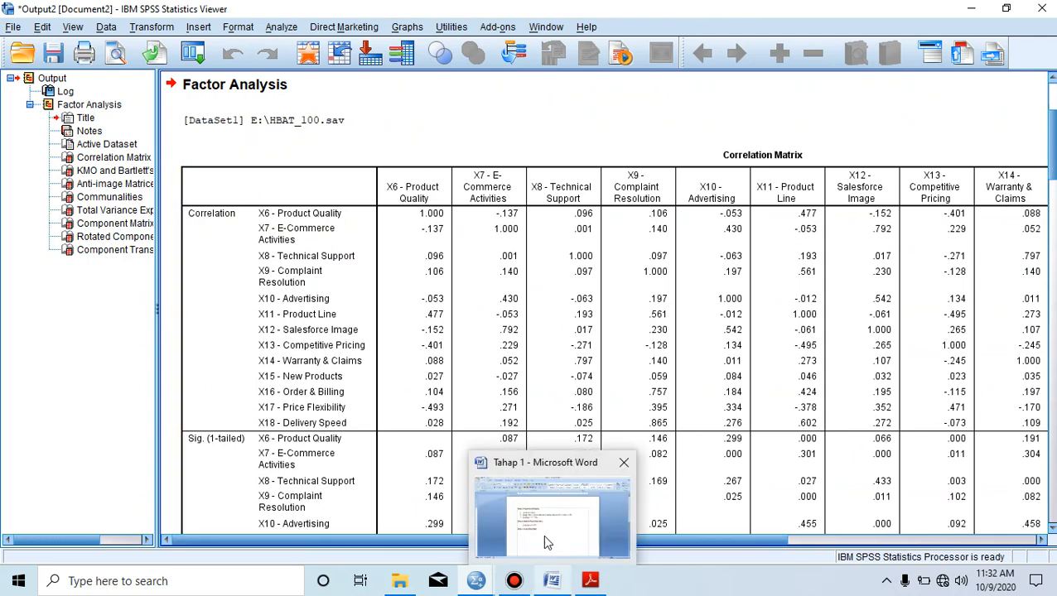
click(545, 542)
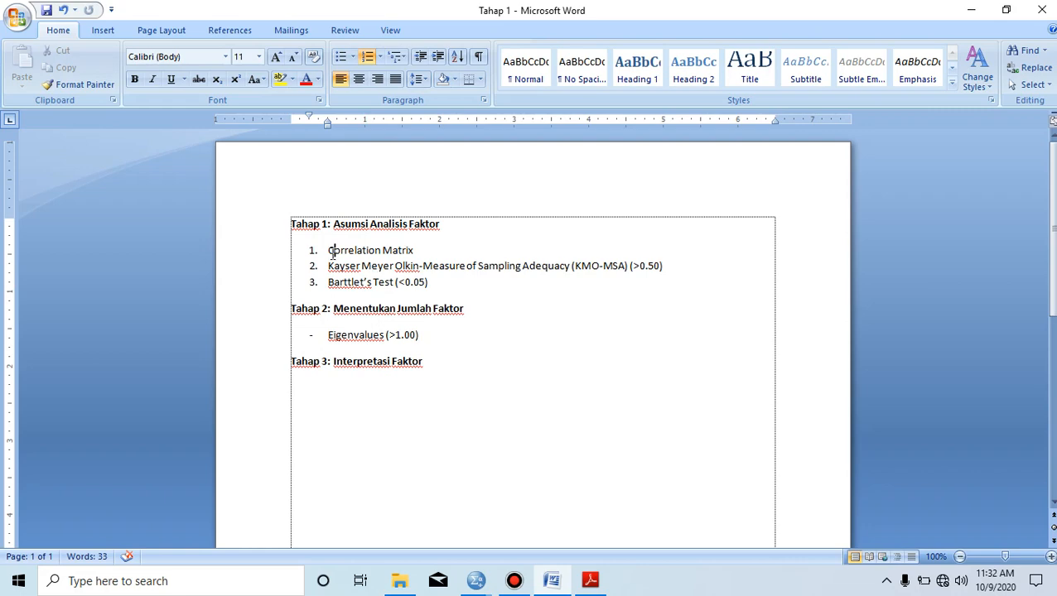
drag(330, 250, 409, 248)
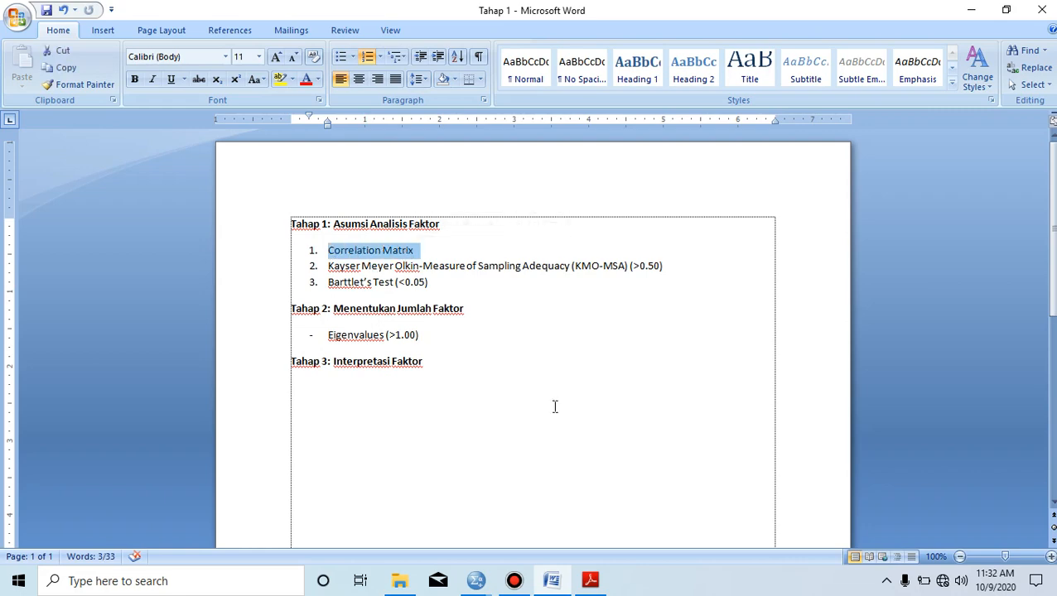
mouse_move(476, 580)
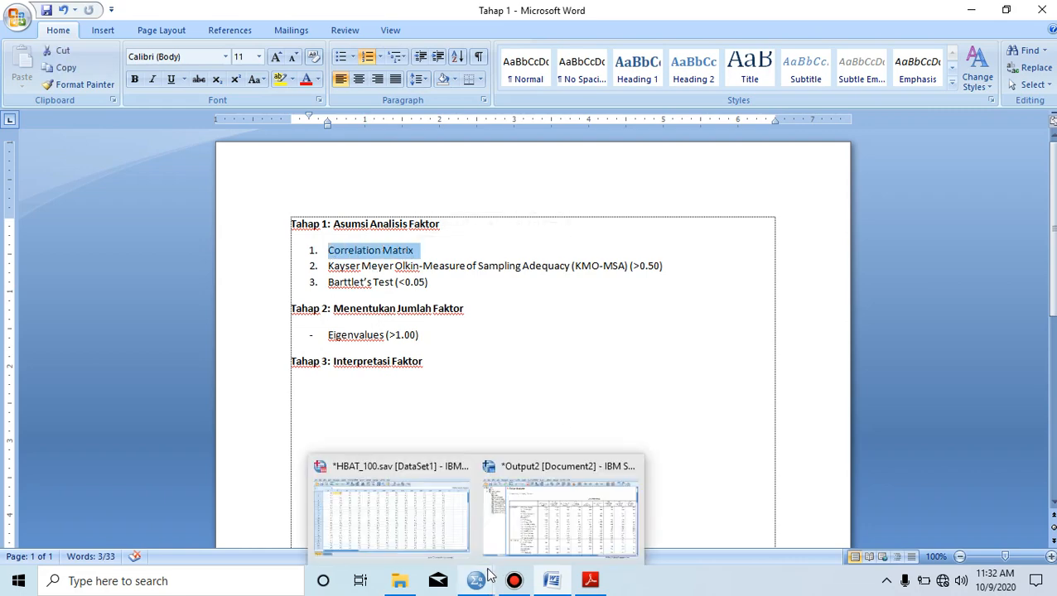
click(513, 548)
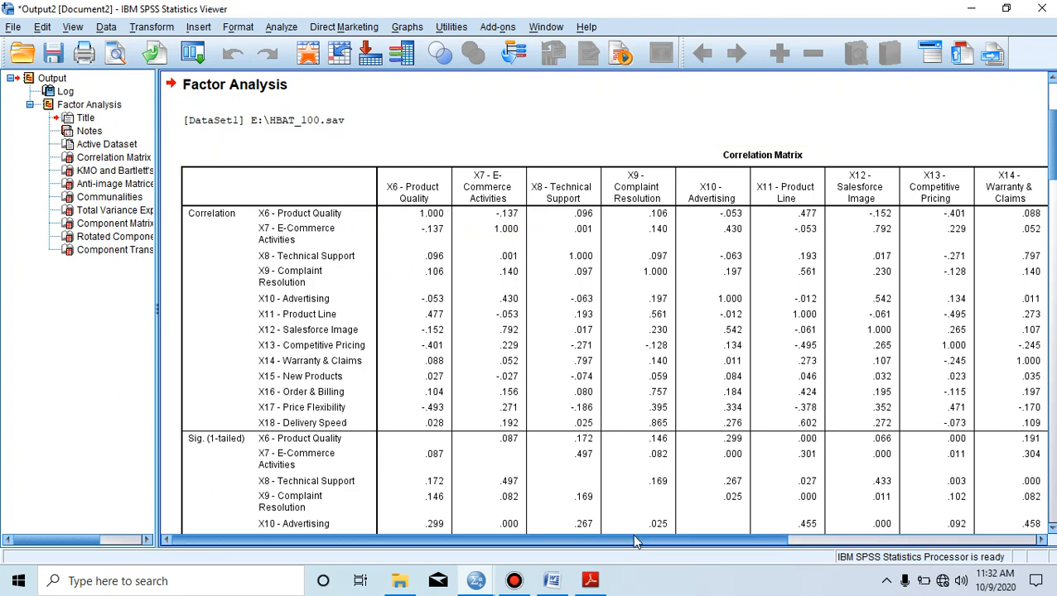
drag(634, 538, 667, 538)
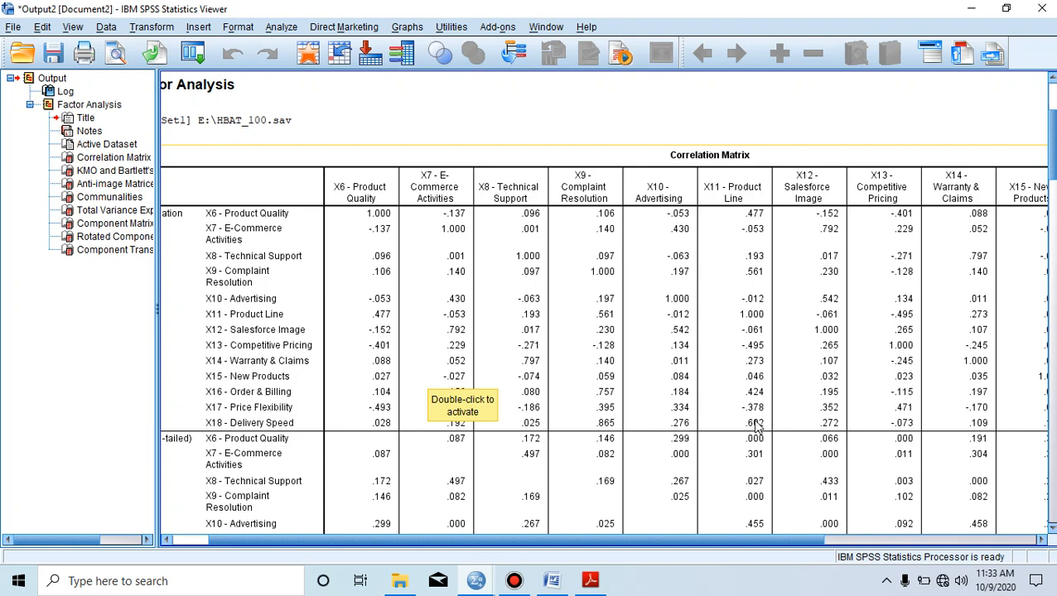
scroll(755, 424, down, 2)
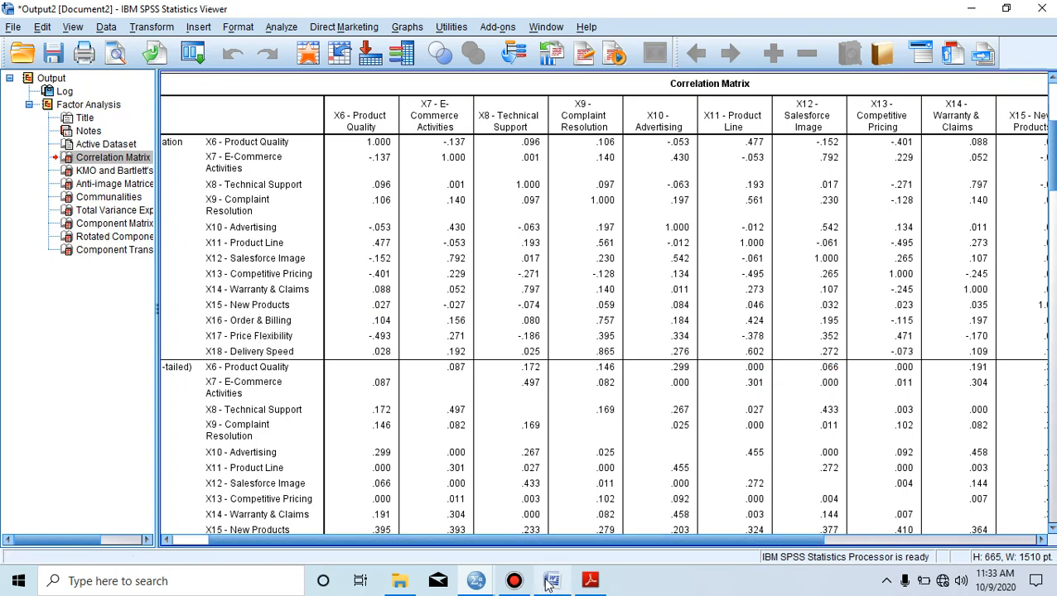
Review the KMO-MSA criterion (>0.50) in the Word document and check the Kaiser-Meyer-Olkin measure in the SPSS output against it
mouse_move(549, 584)
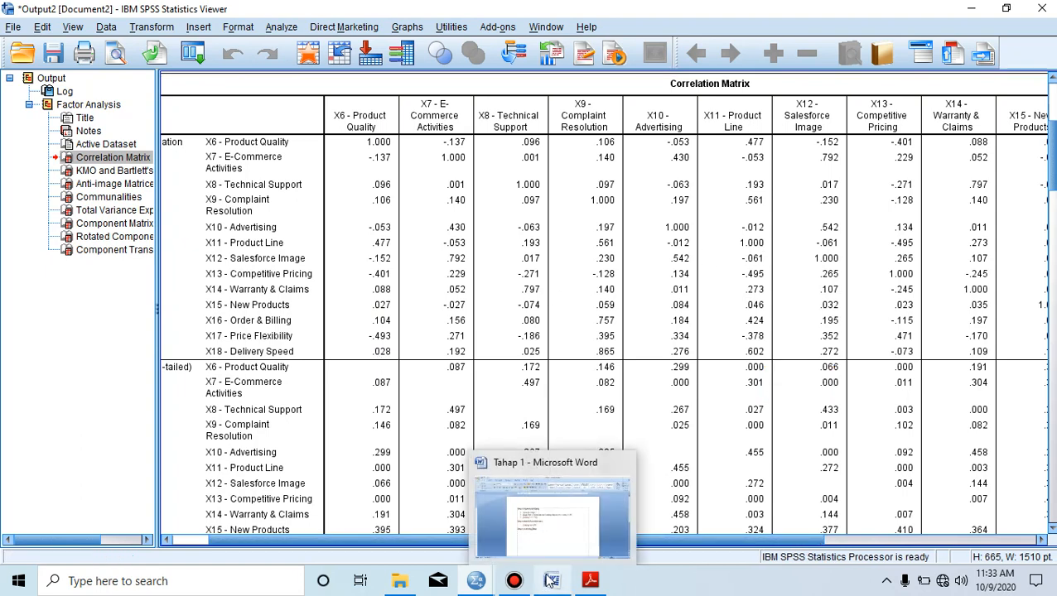
click(541, 525)
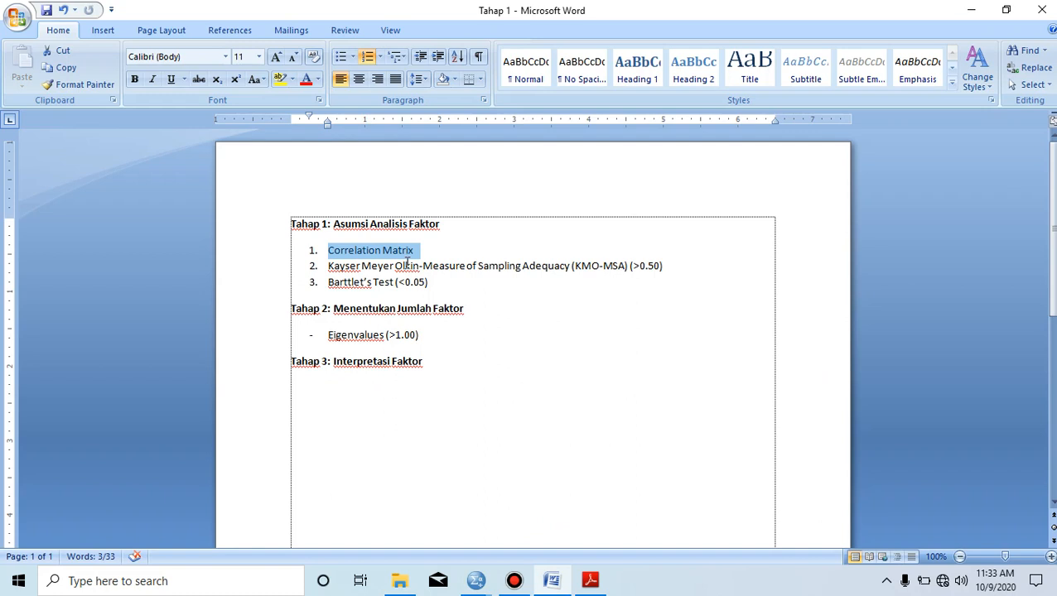
click(330, 268)
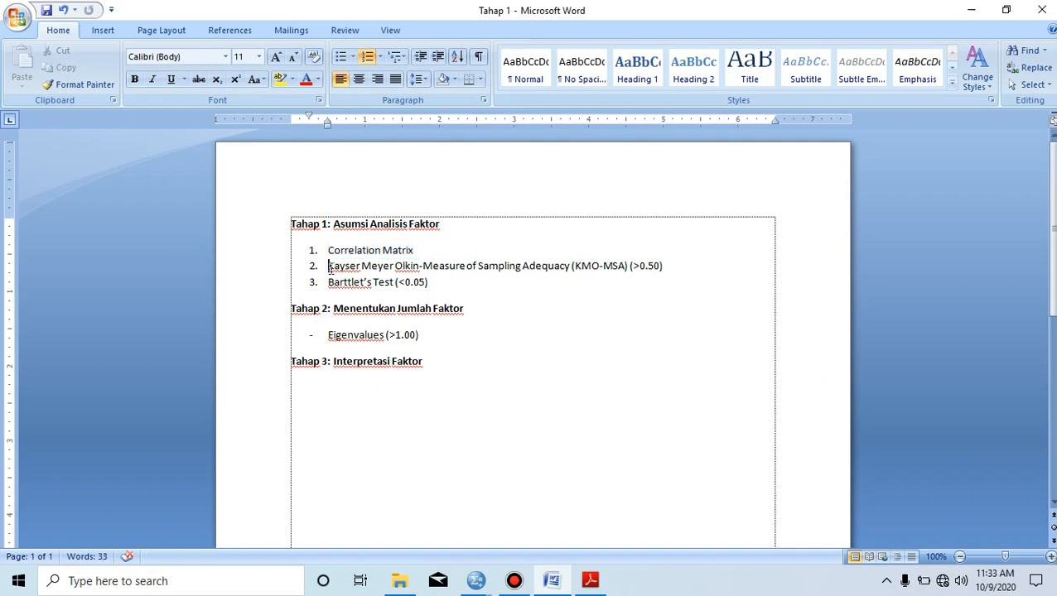
drag(330, 267, 658, 270)
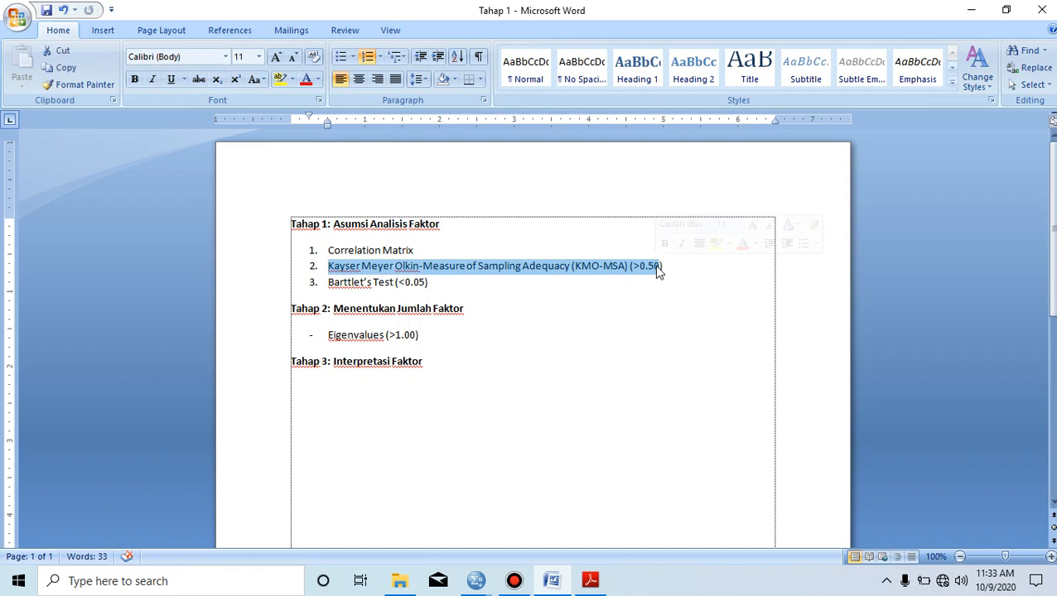
click(607, 277)
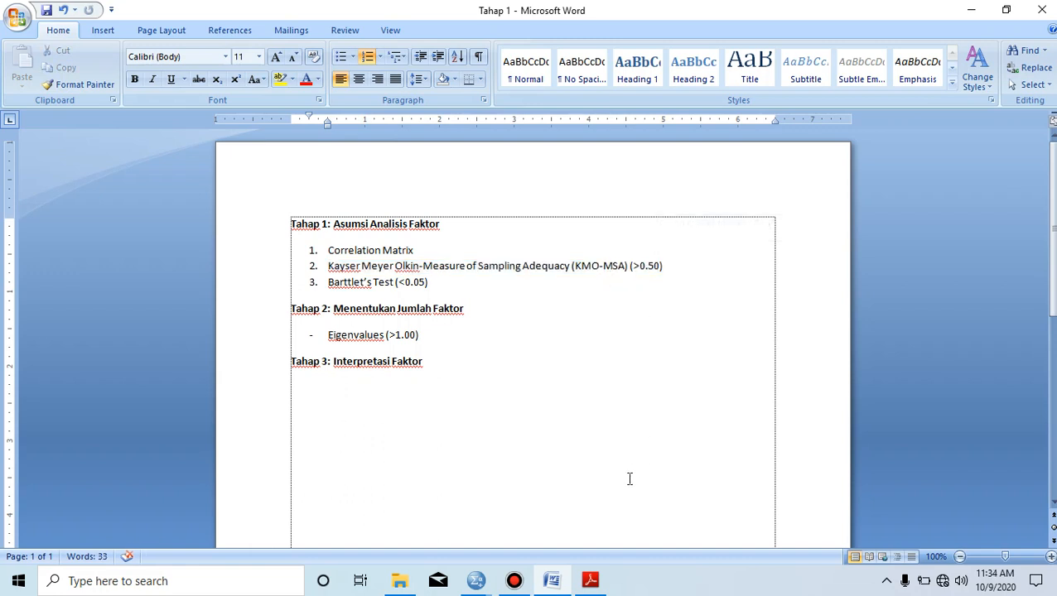
mouse_move(479, 580)
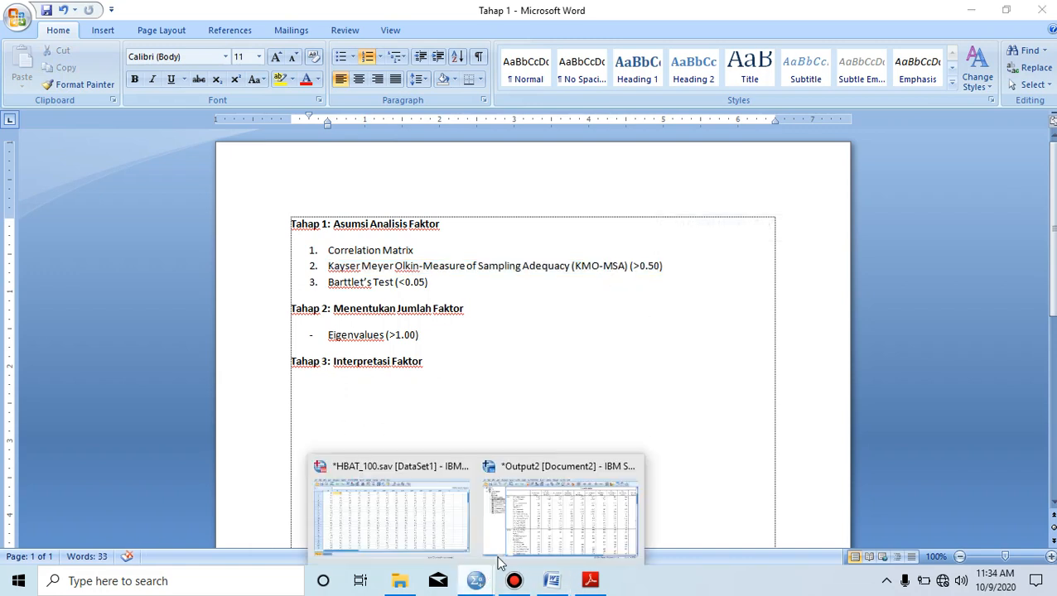
click(538, 530)
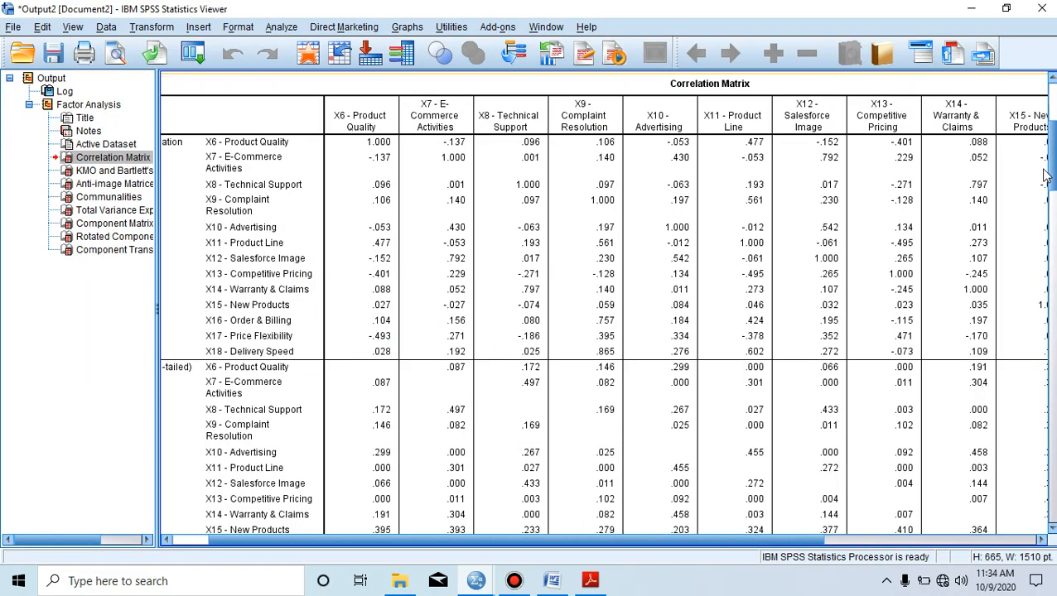
drag(1050, 171, 1050, 205)
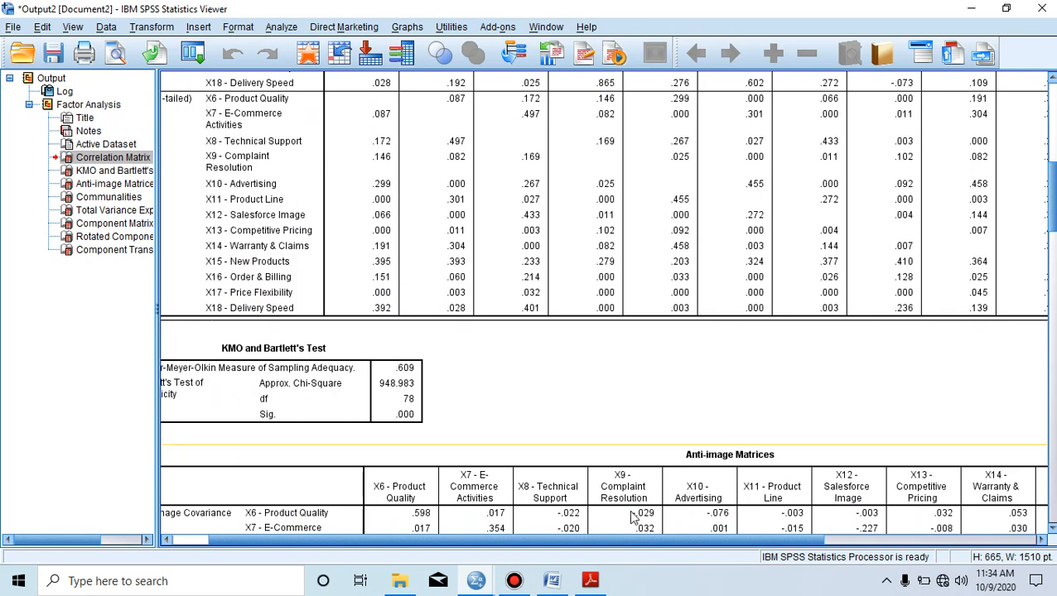
drag(603, 538, 528, 545)
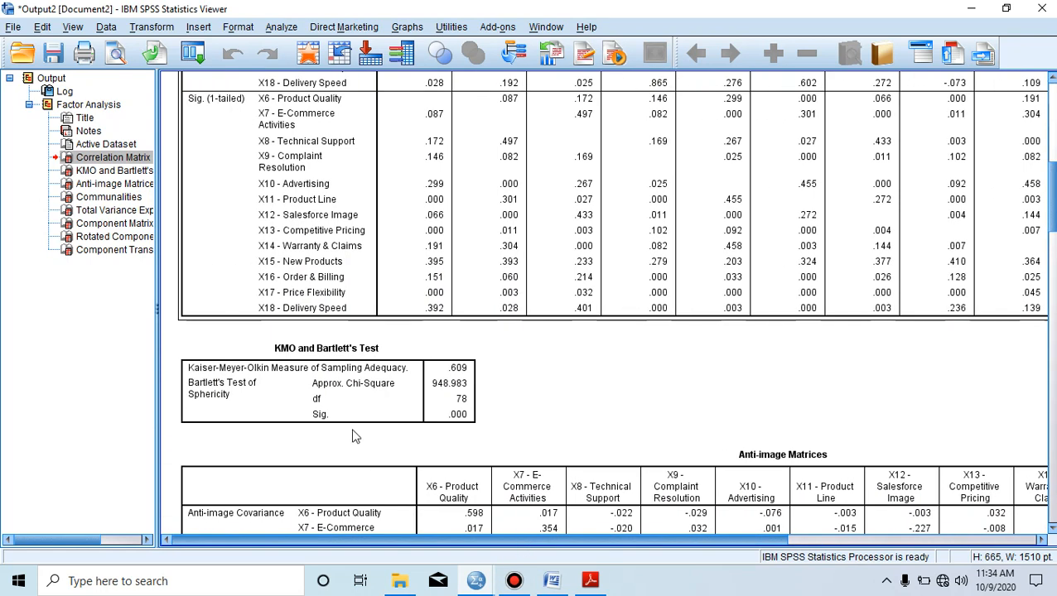
click(251, 365)
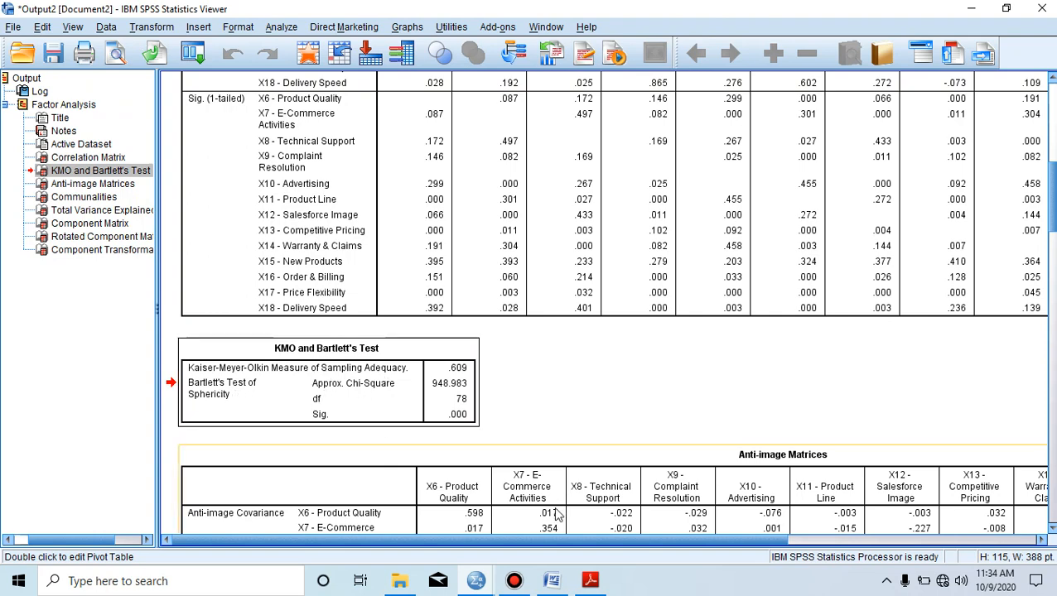
Highlight the Bartlett's test criterion (<0.05) in the Word document and check Bartlett's significance in the SPSS KMO and Bartlett's Test table
click(551, 581)
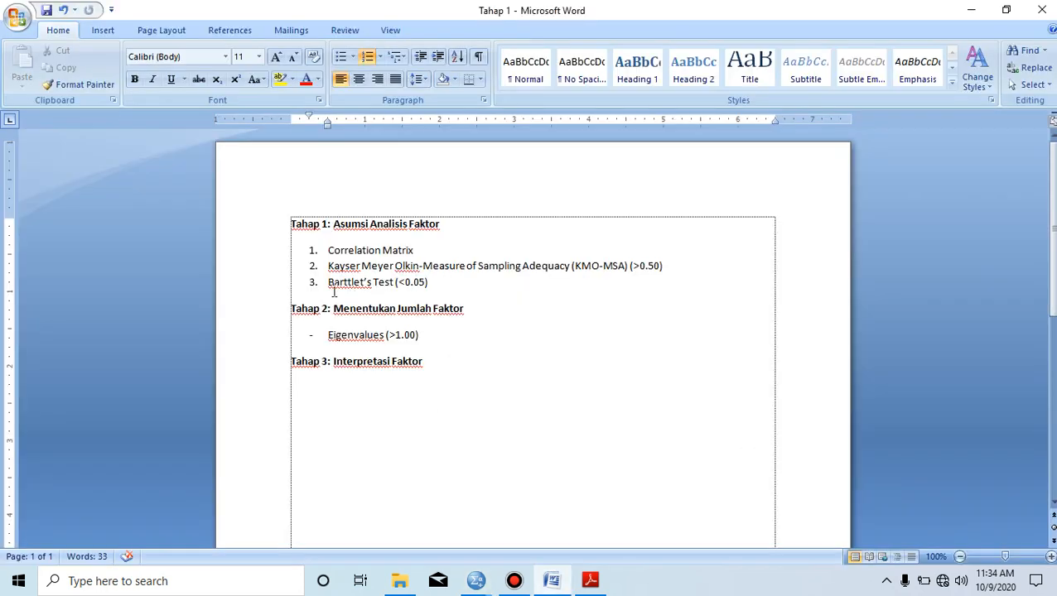
drag(329, 283, 428, 285)
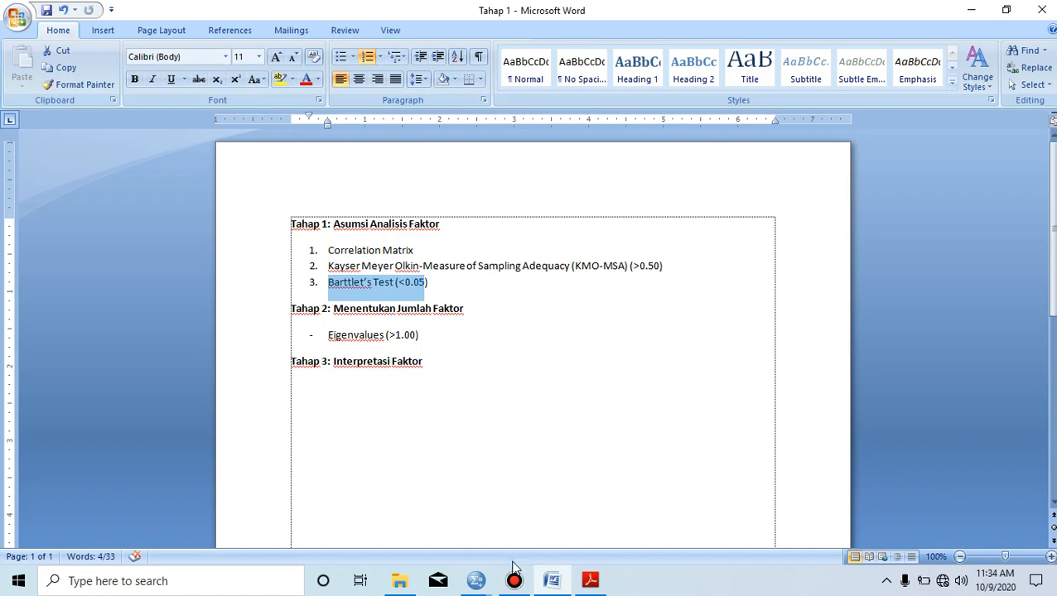
mouse_move(513, 577)
click(559, 507)
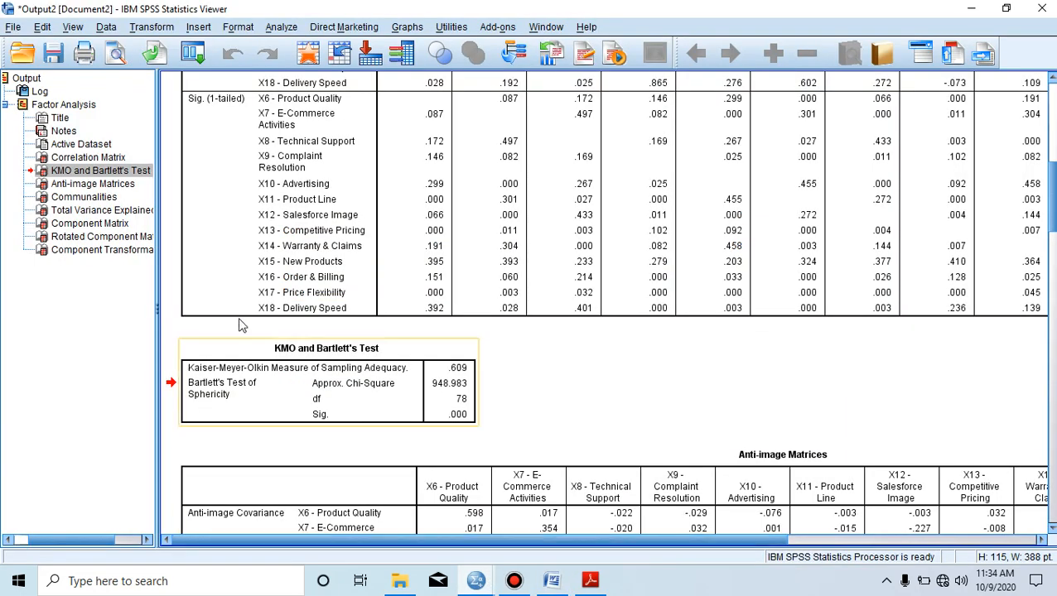
click(235, 370)
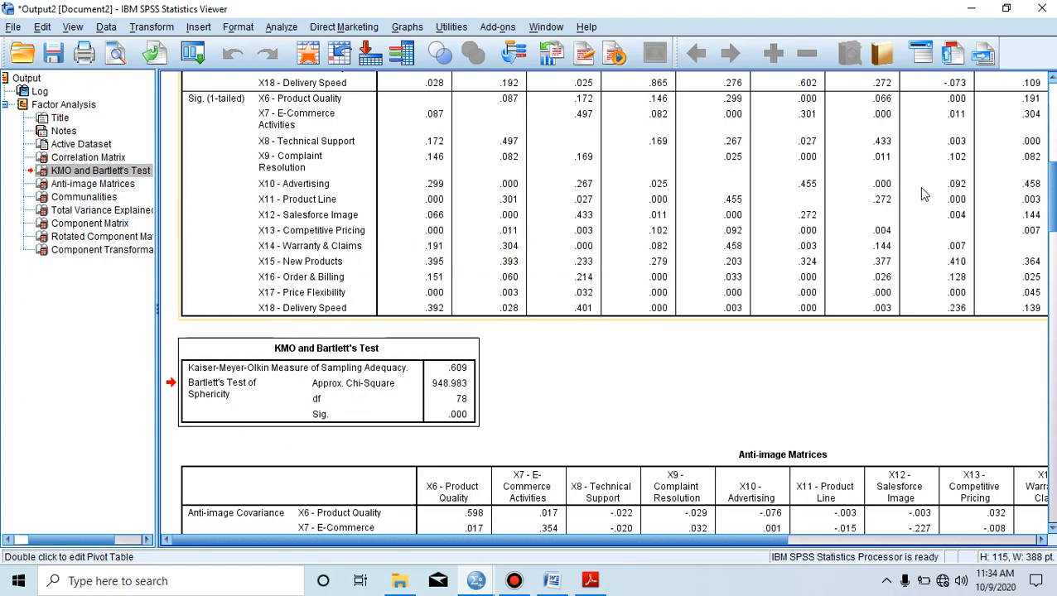
mouse_move(1051, 191)
mouse_down()
mouse_move(1051, 149)
mouse_move(1051, 187)
mouse_up()
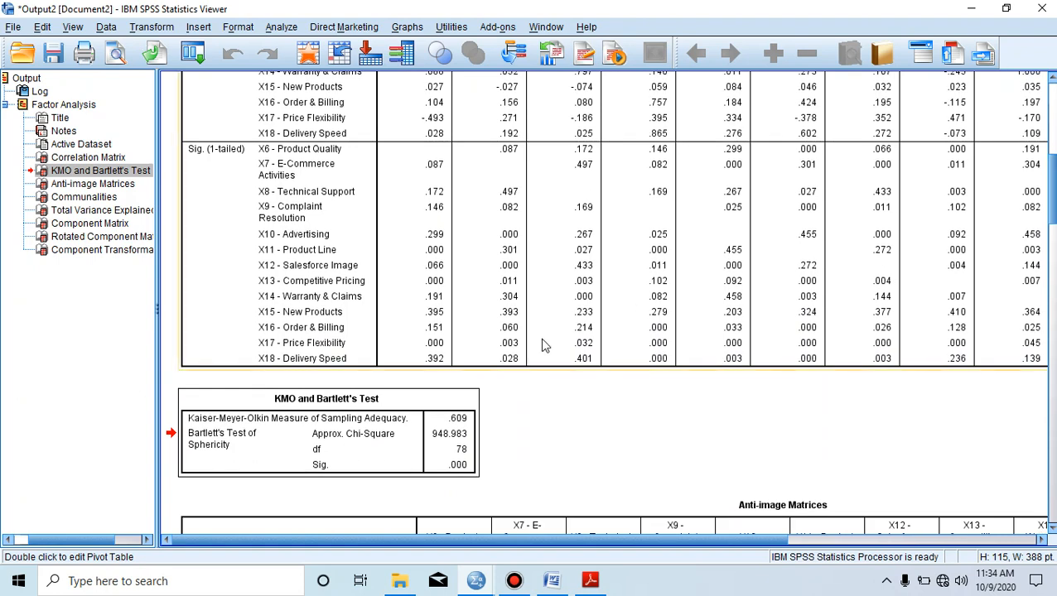
click(296, 431)
drag(1051, 205, 1050, 210)
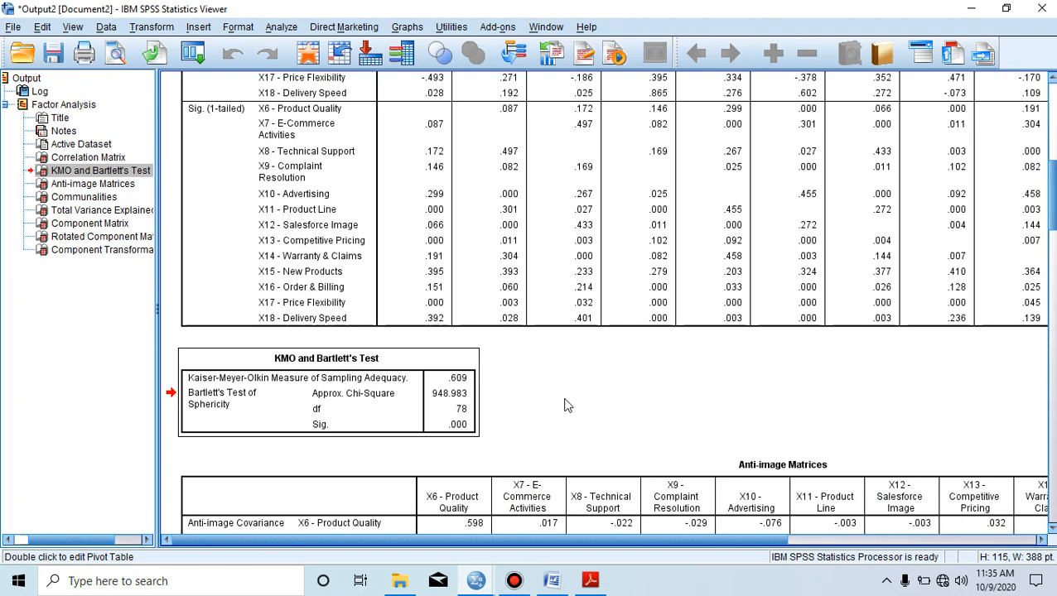
click(346, 375)
Examine the measures of sampling adequacy on the anti-image correlation diagonal for all variables from X6 to X18
scroll(856, 290, down, 5)
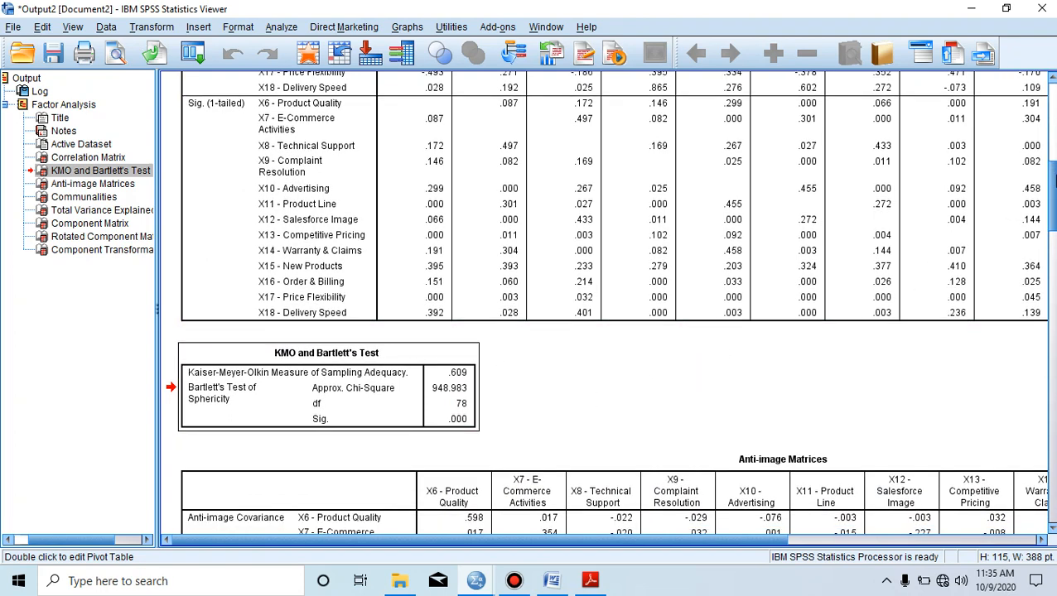
scroll(762, 368, down, 5)
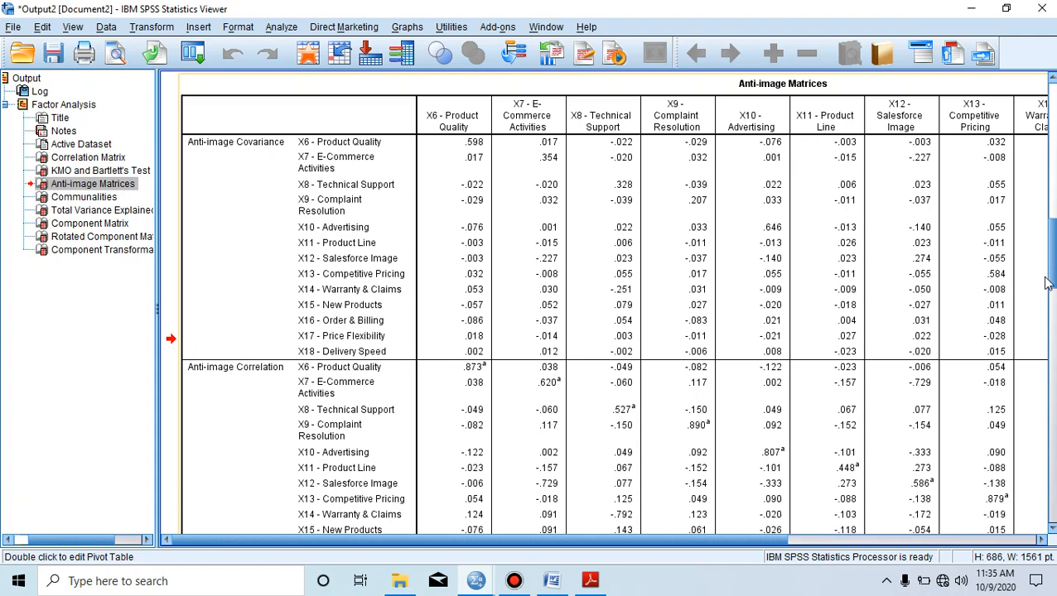
drag(1050, 283, 1052, 299)
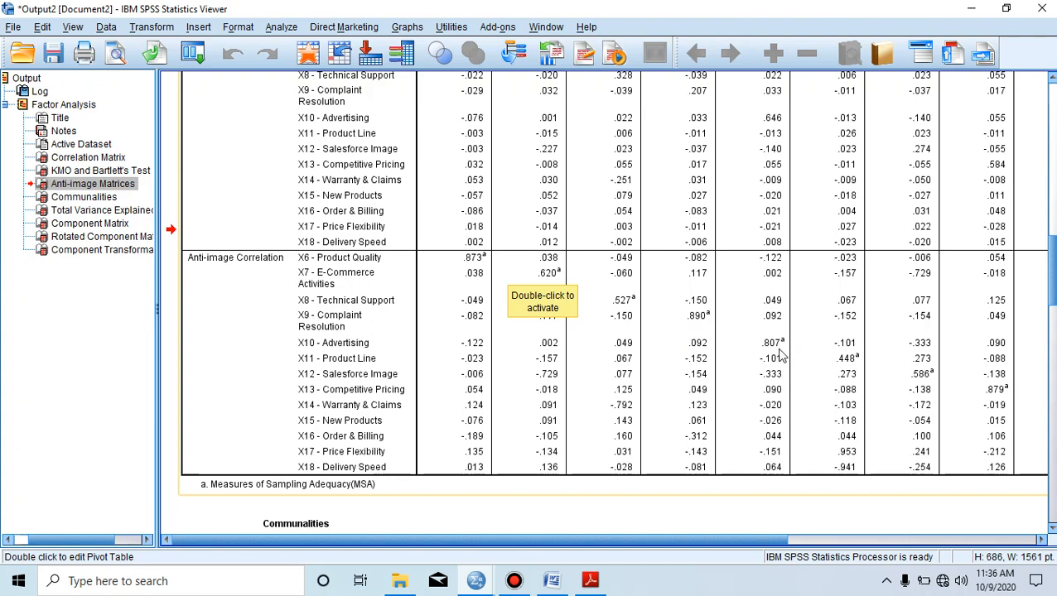
drag(715, 539, 742, 540)
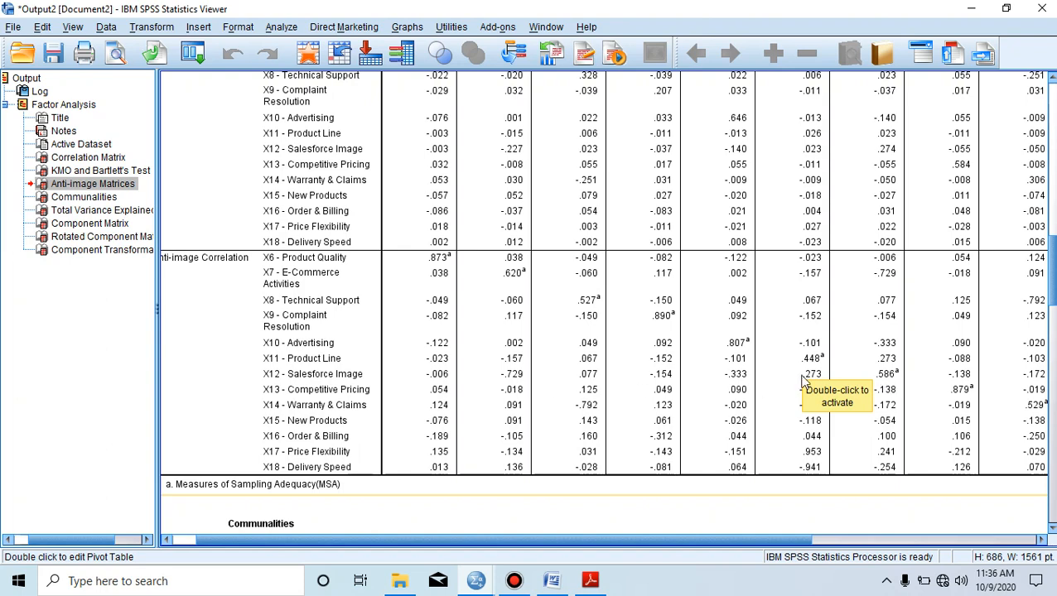
drag(796, 547, 835, 547)
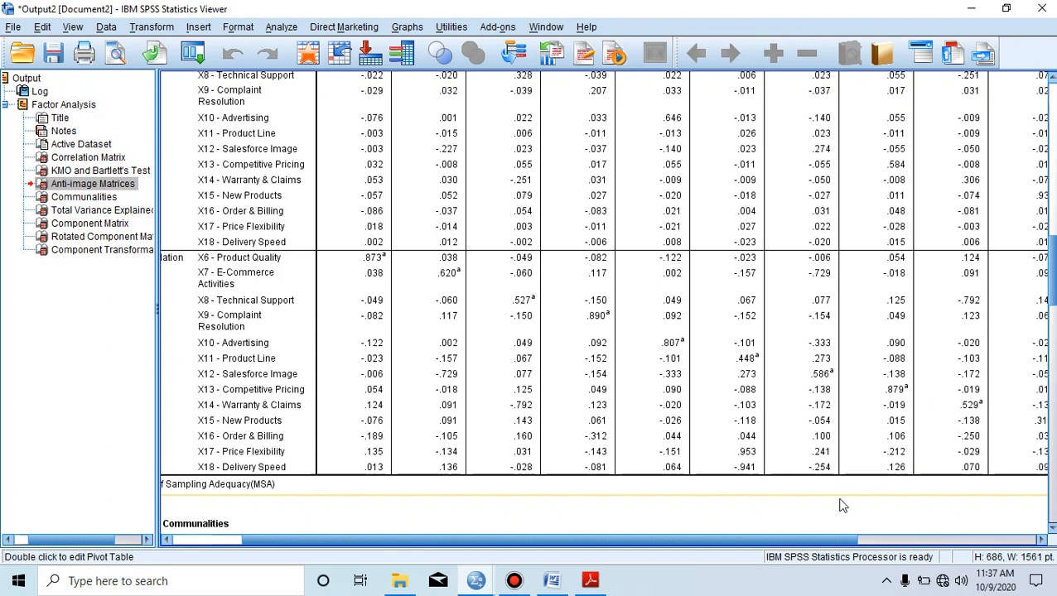
drag(816, 540, 841, 540)
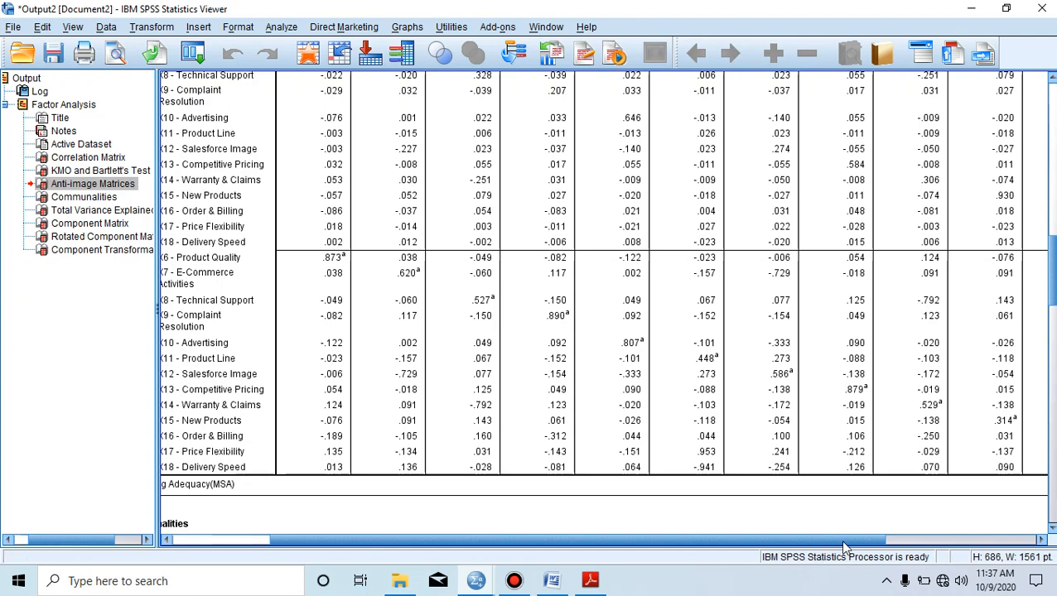
drag(840, 539, 946, 529)
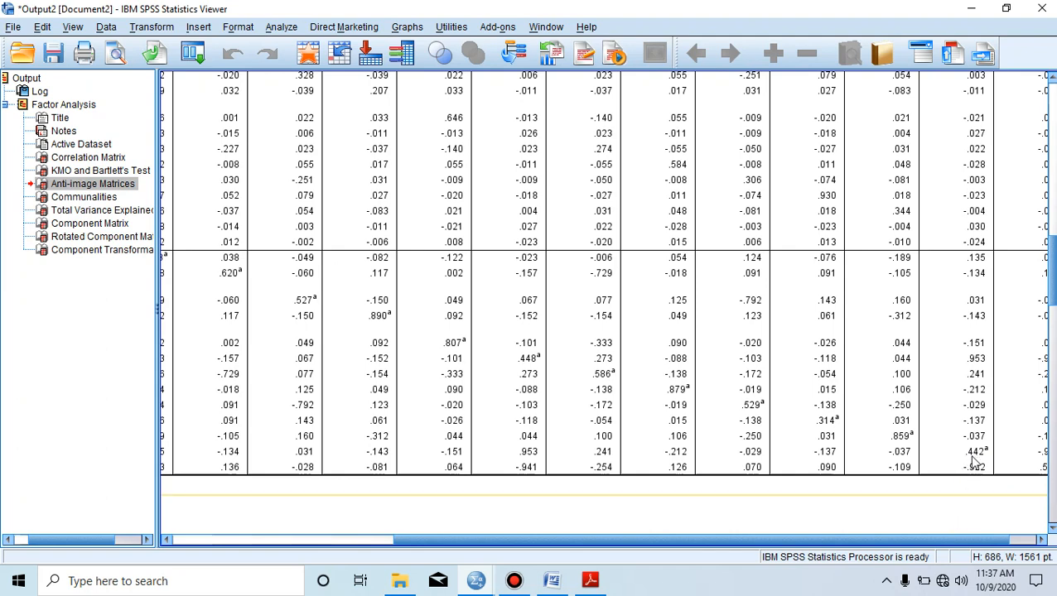
scroll(939, 533, right, 3)
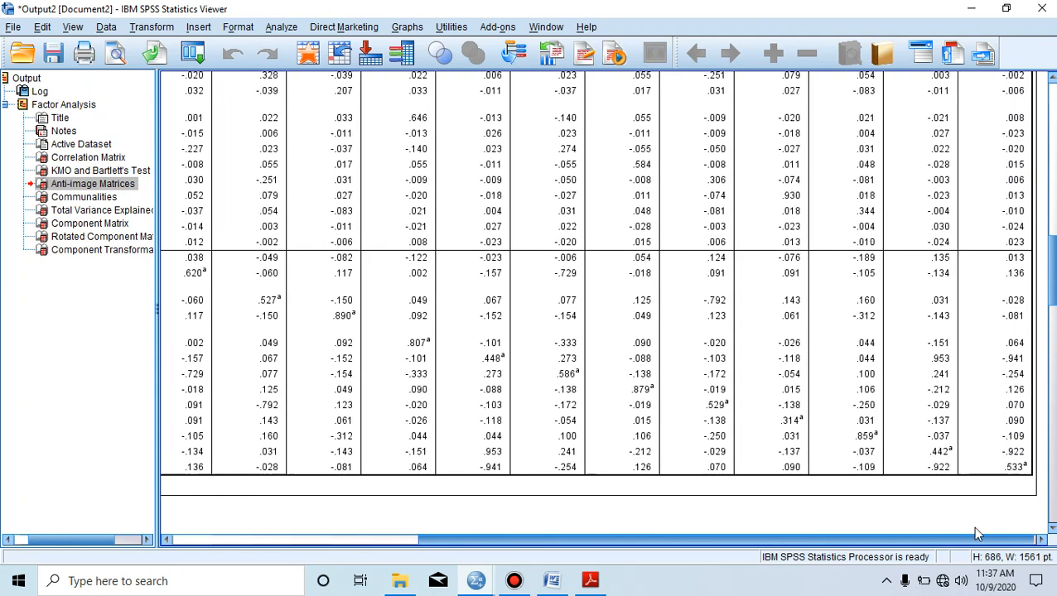
drag(975, 527, 983, 527)
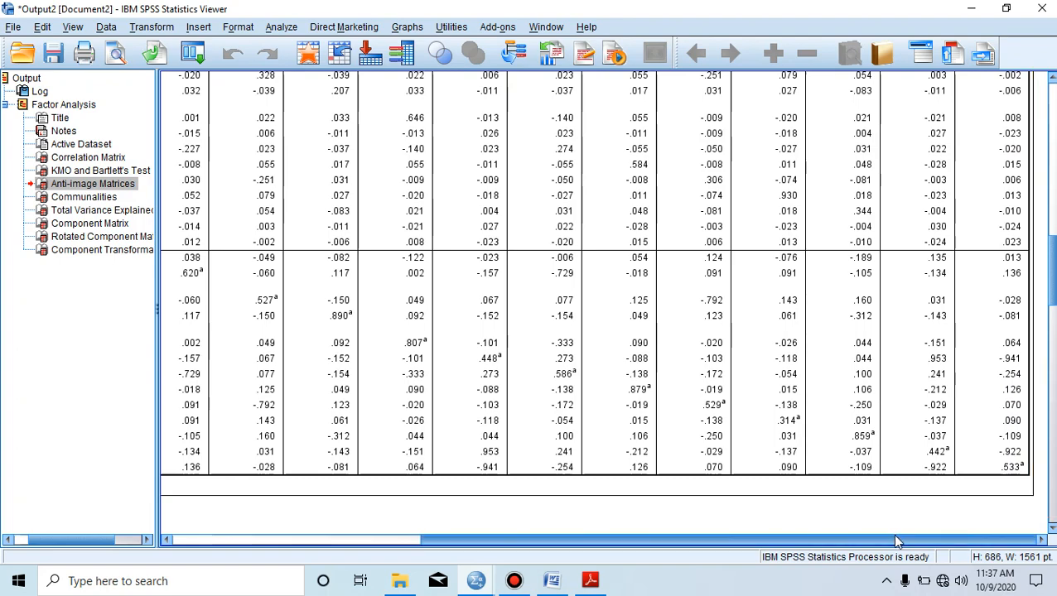
Compare the MSA values along the Anti-image Correlation diagonal to identify the variable with the lowest sampling adequacy
drag(892, 534, 729, 535)
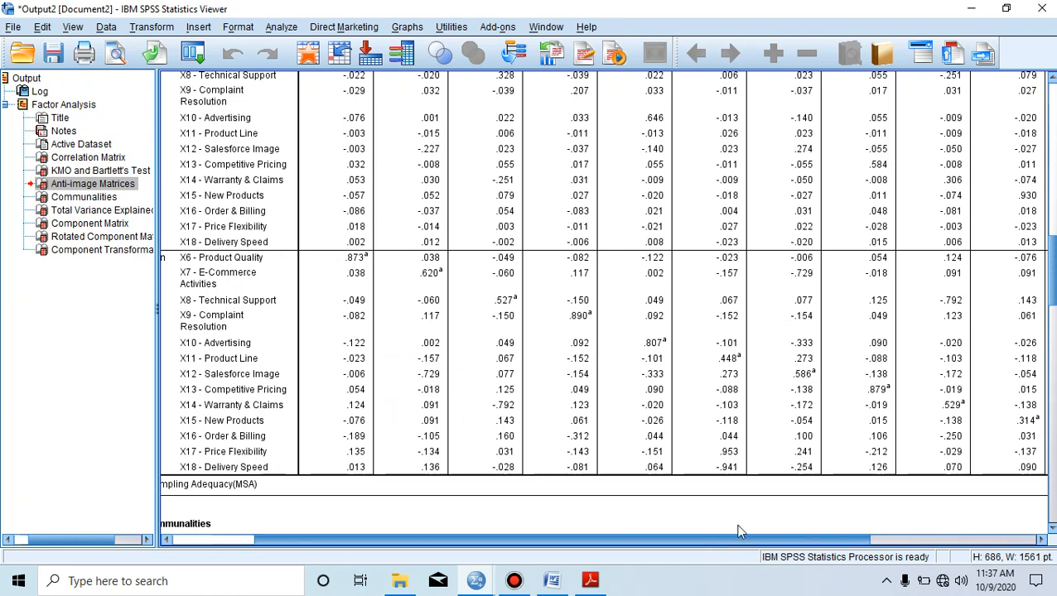
mouse_move(810, 541)
mouse_down()
mouse_move(940, 543)
mouse_move(807, 530)
mouse_up()
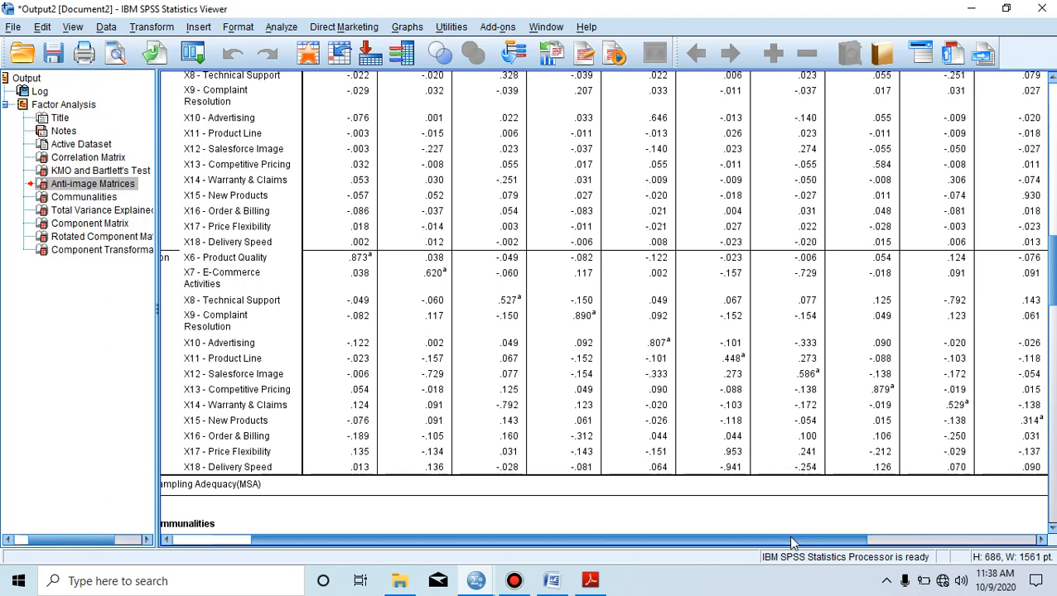
drag(791, 542, 748, 535)
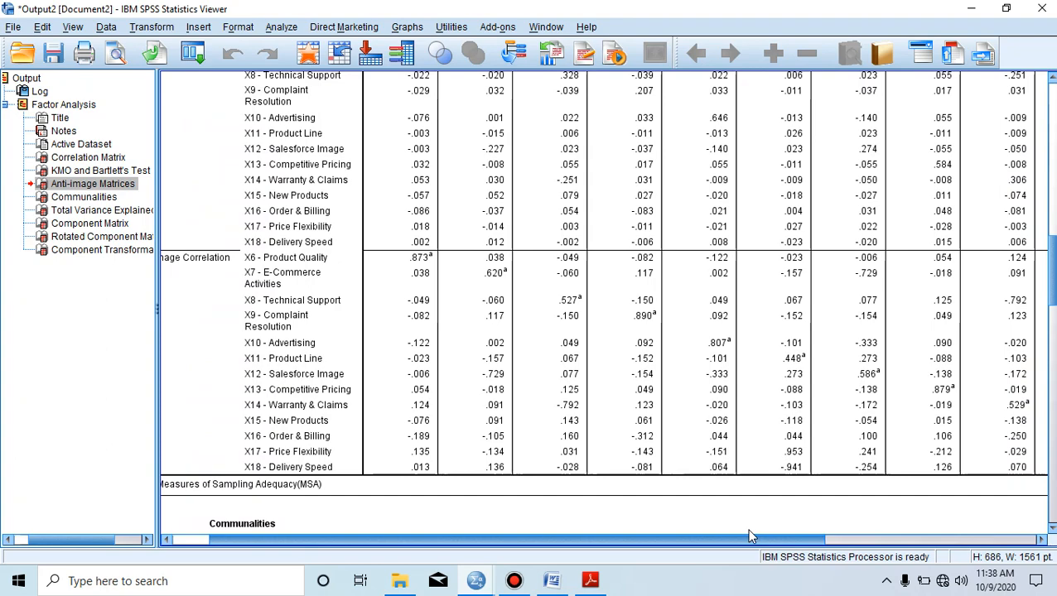
drag(748, 537, 795, 536)
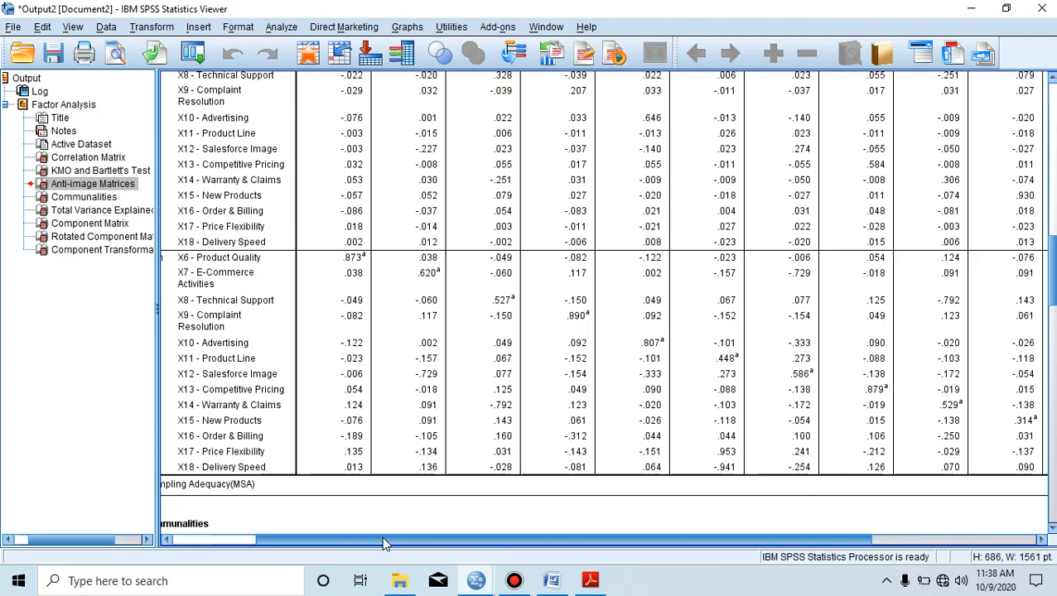
mouse_move(382, 539)
mouse_down()
mouse_move(404, 543)
mouse_move(384, 538)
mouse_up()
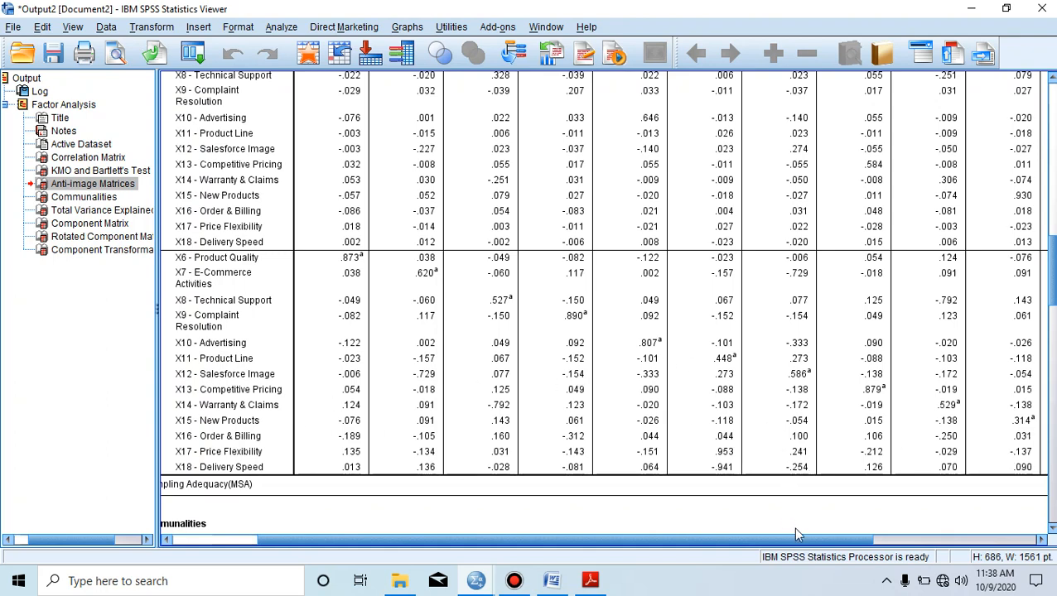
mouse_move(795, 529)
mouse_down()
mouse_move(918, 530)
mouse_move(807, 534)
mouse_up()
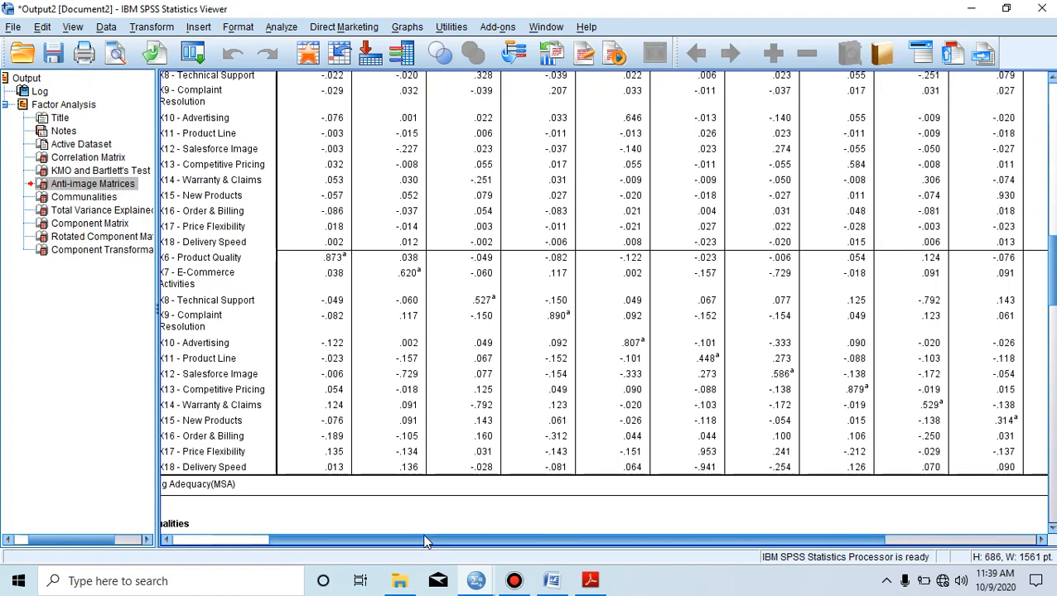
drag(424, 541, 325, 525)
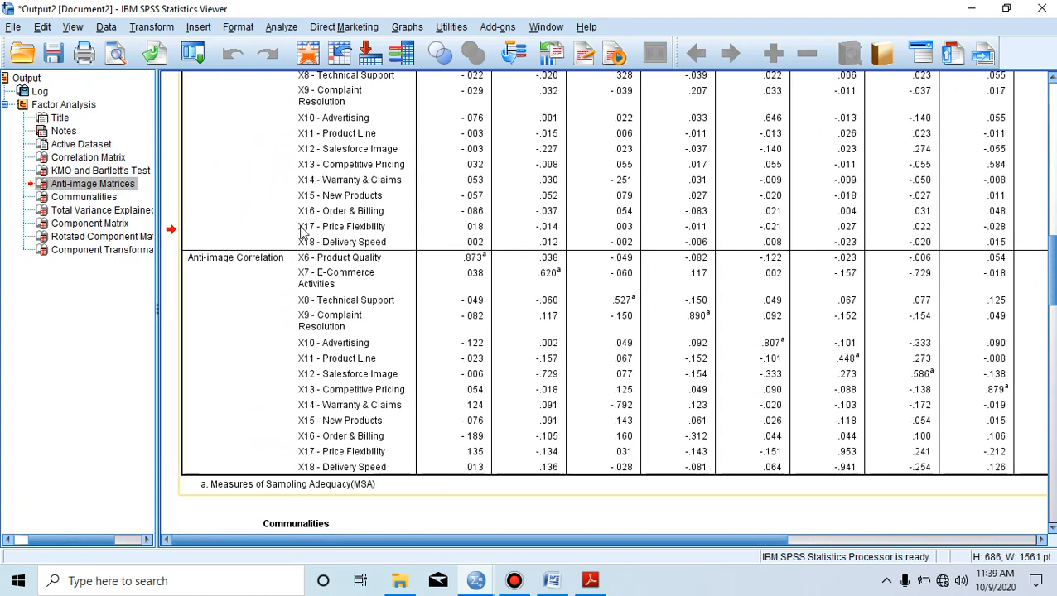
Rerun the factor analysis with X15 - New Products removed from the variables
click(290, 32)
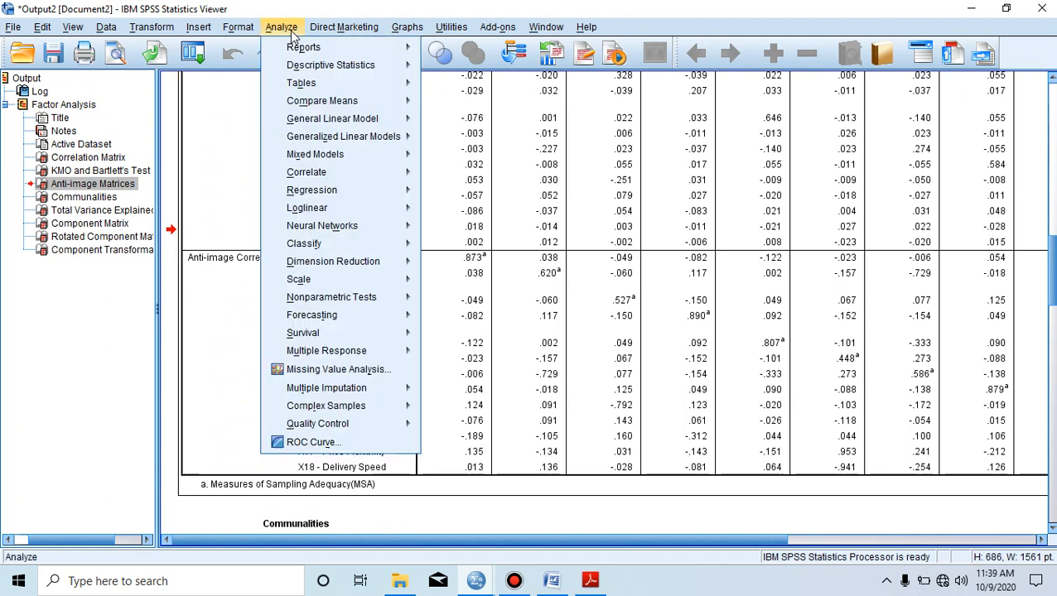
mouse_move(391, 263)
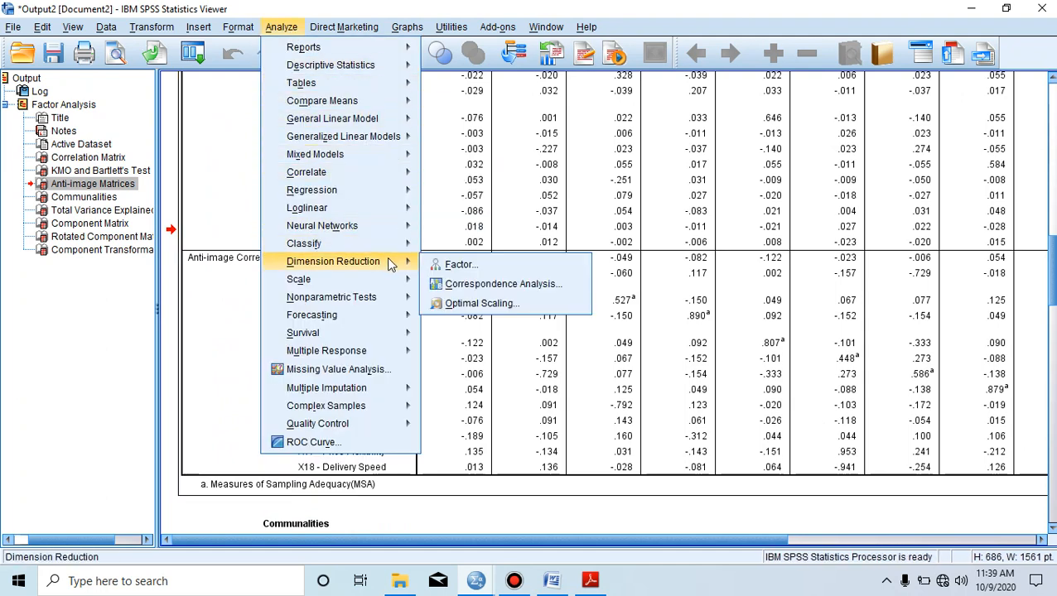
click(443, 264)
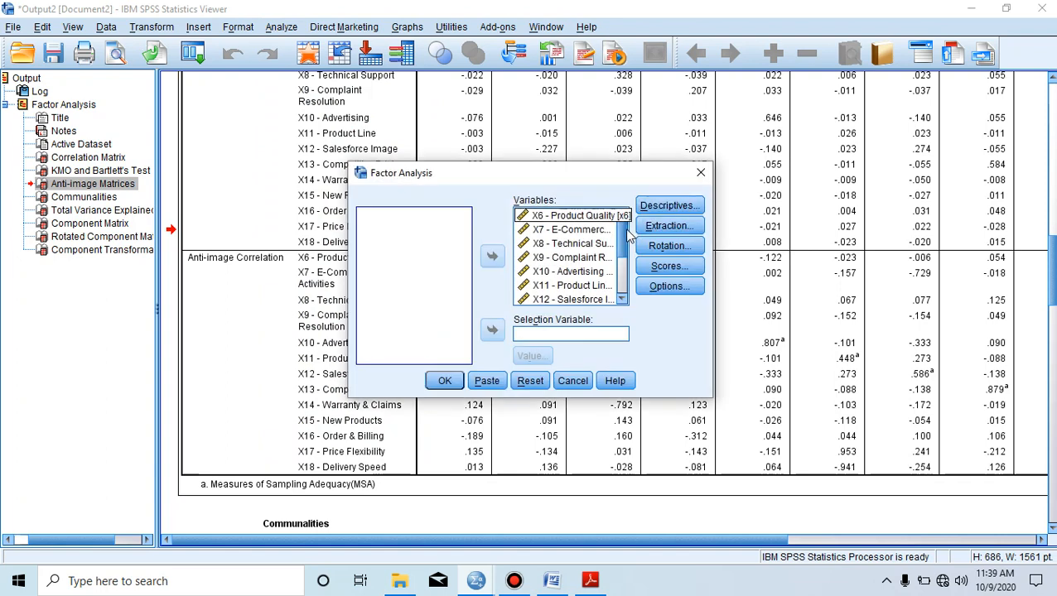
scroll(579, 265, down, 5)
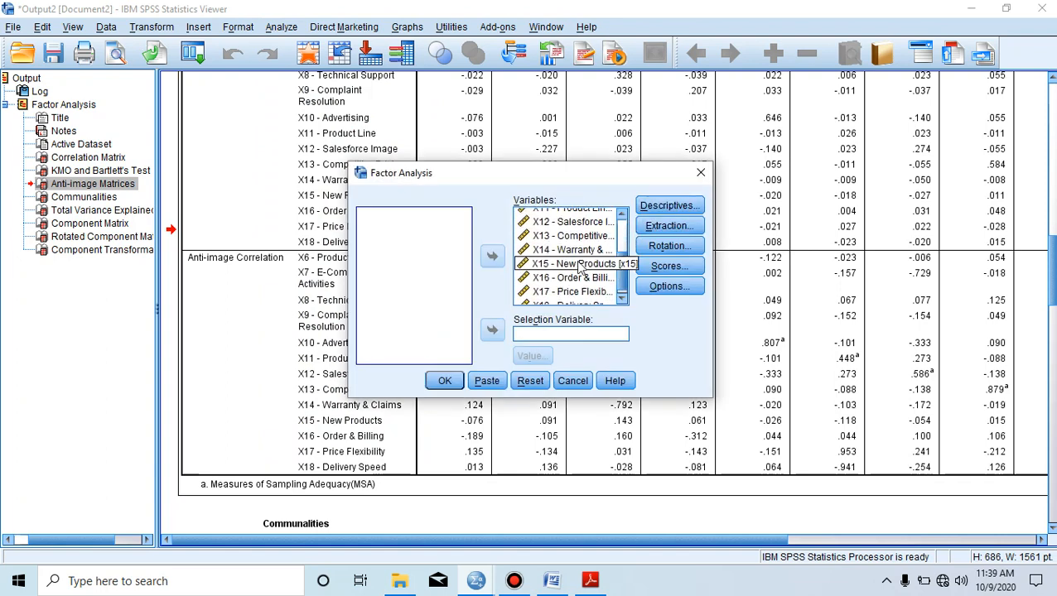
click(580, 265)
click(495, 259)
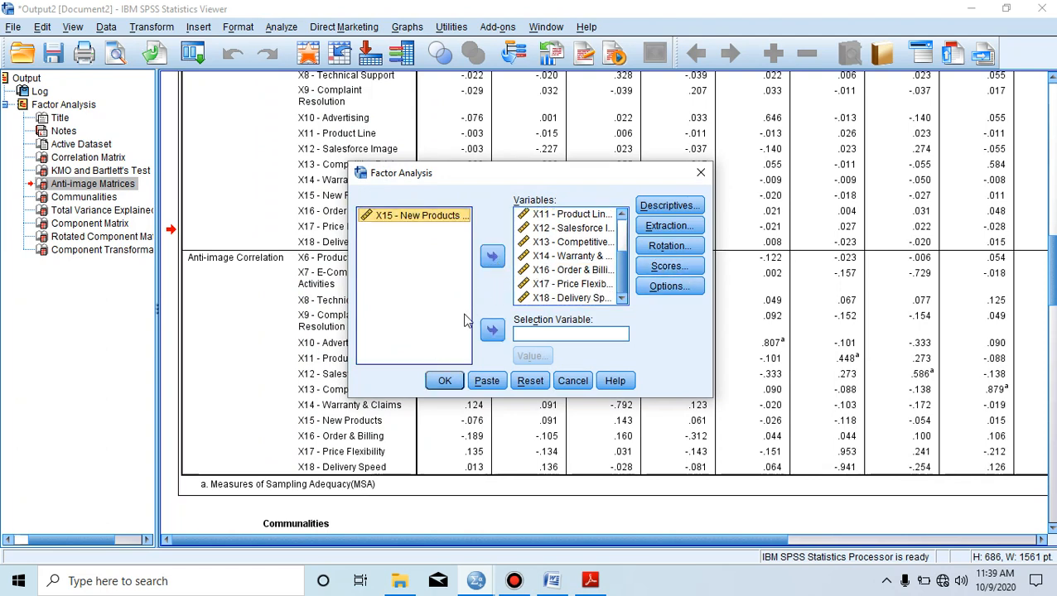
click(444, 380)
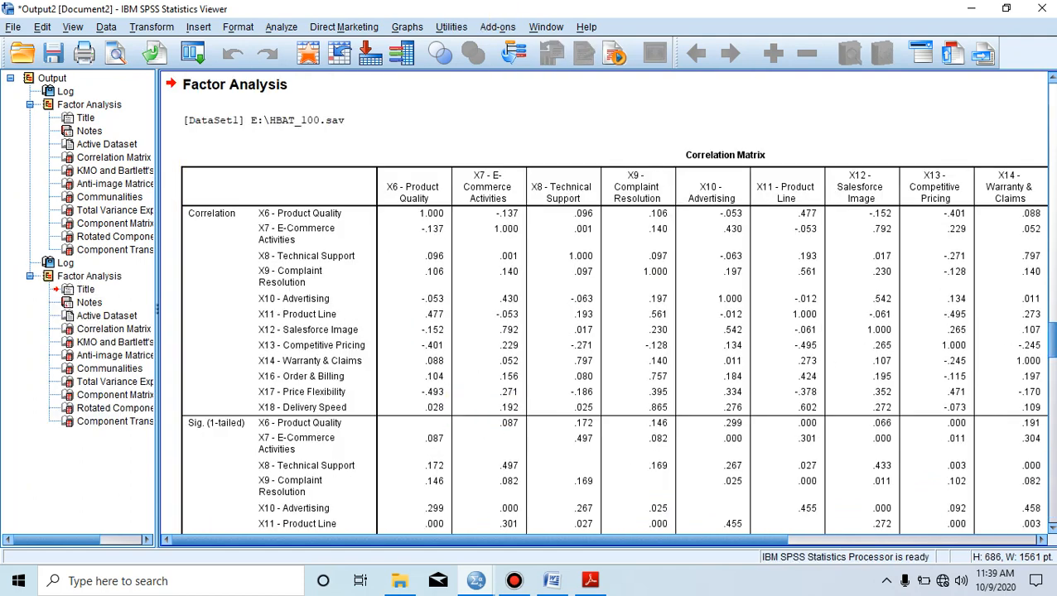
Check the Anti-image Correlation diagonal of the rerun without X15 for variables with MSA below 0.50
drag(1054, 346, 1053, 402)
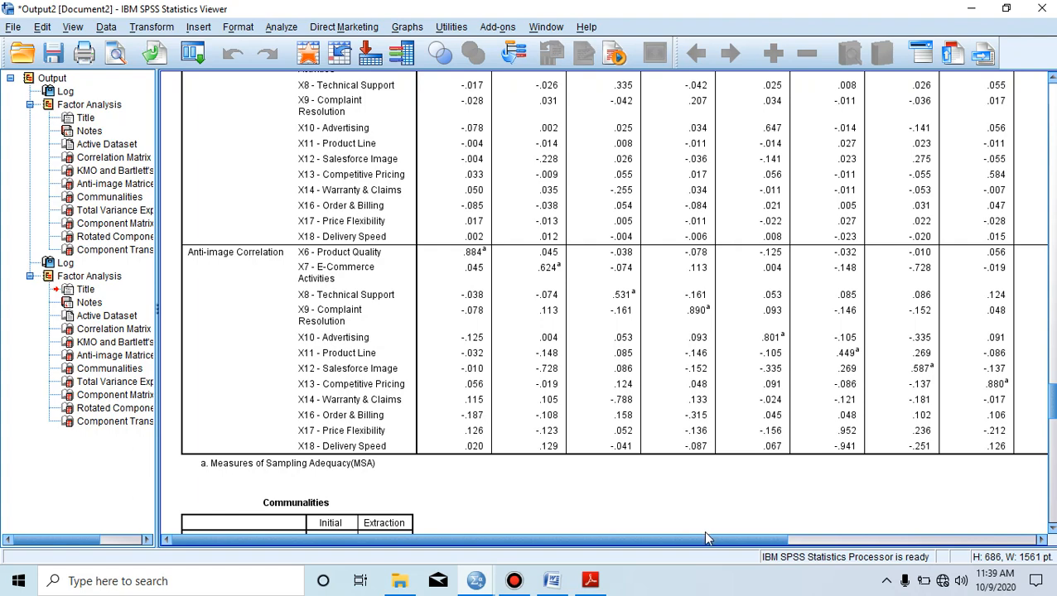
drag(704, 542, 866, 525)
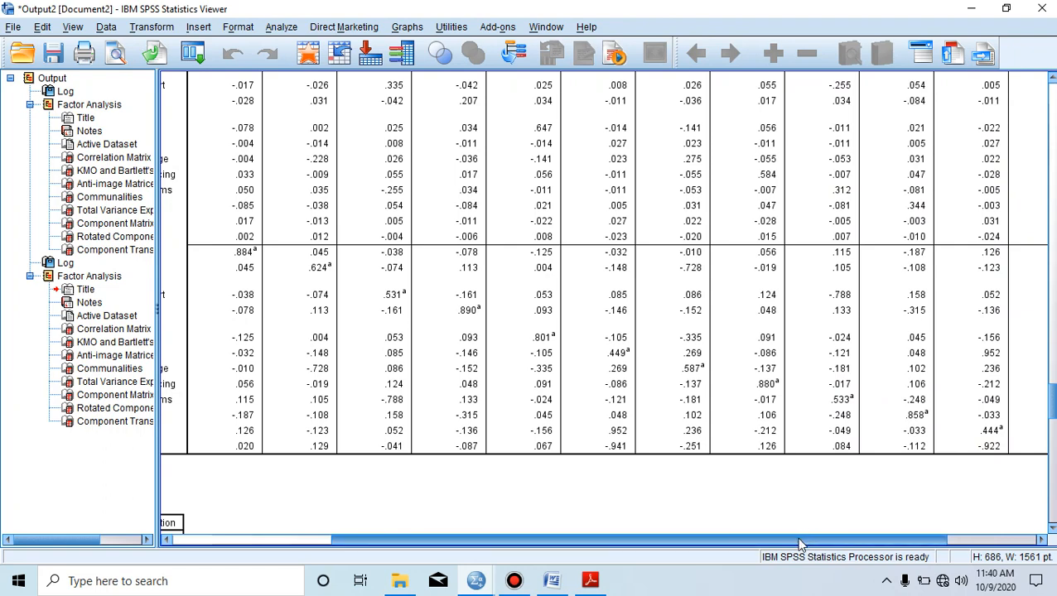
drag(798, 540, 814, 523)
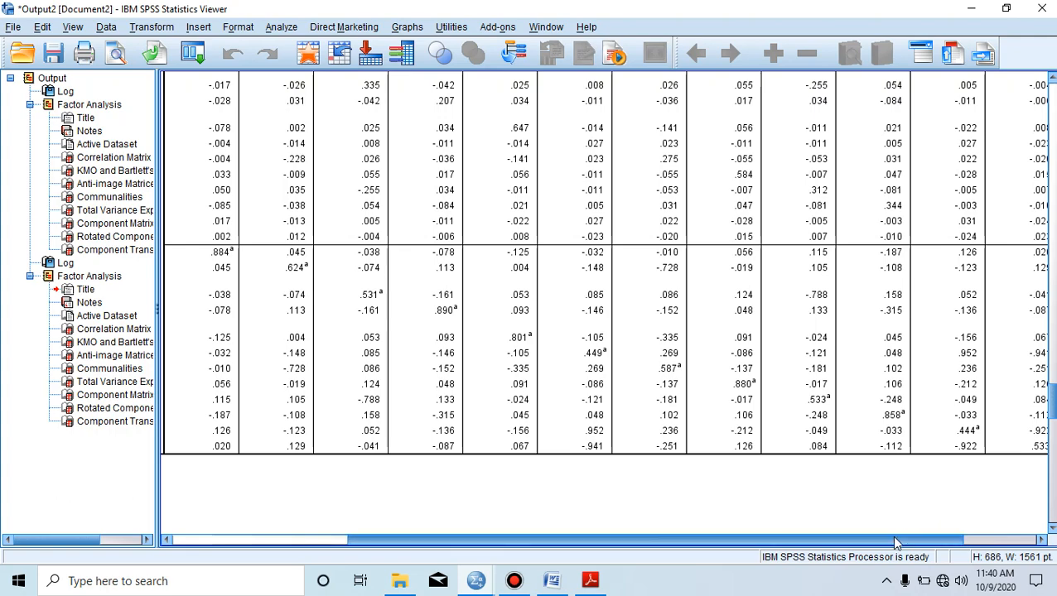
drag(893, 538, 702, 527)
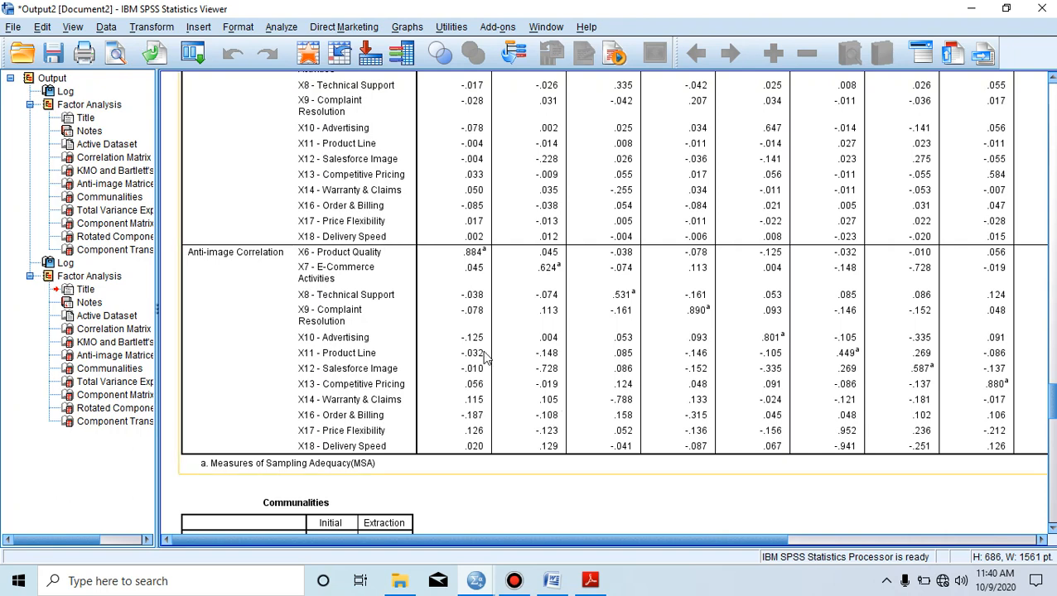
Remove X17 - Price Flexibility from the factor analysis variables and run the analysis again
click(282, 26)
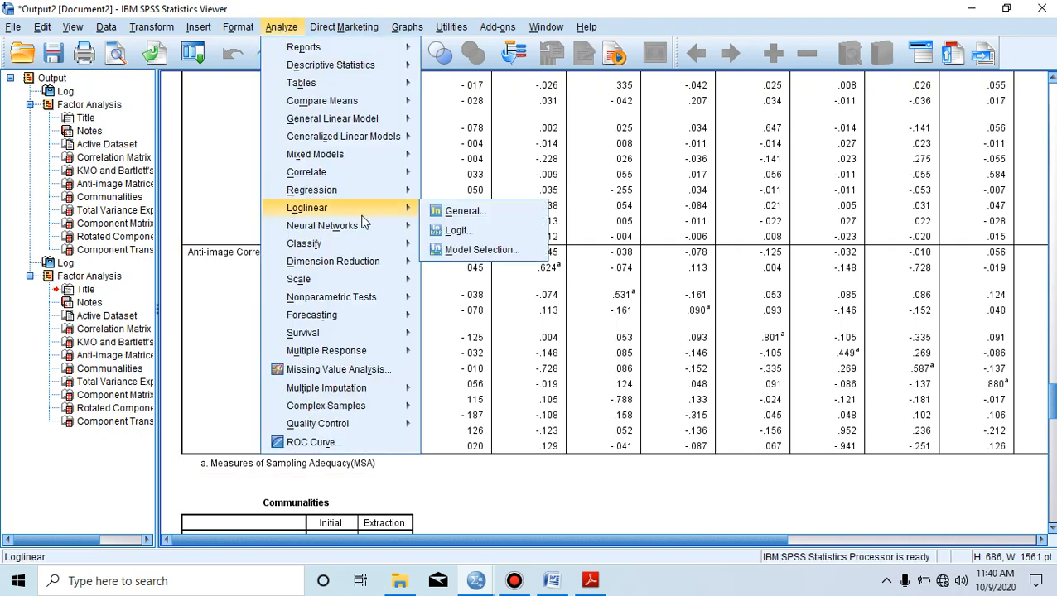
mouse_move(377, 261)
click(440, 262)
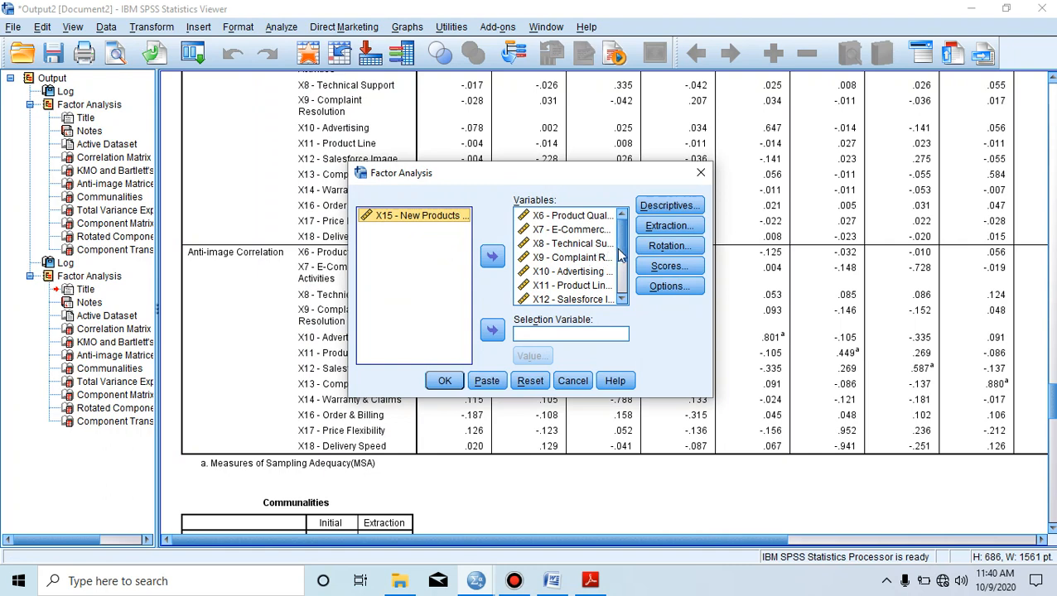
drag(621, 257, 619, 291)
click(577, 284)
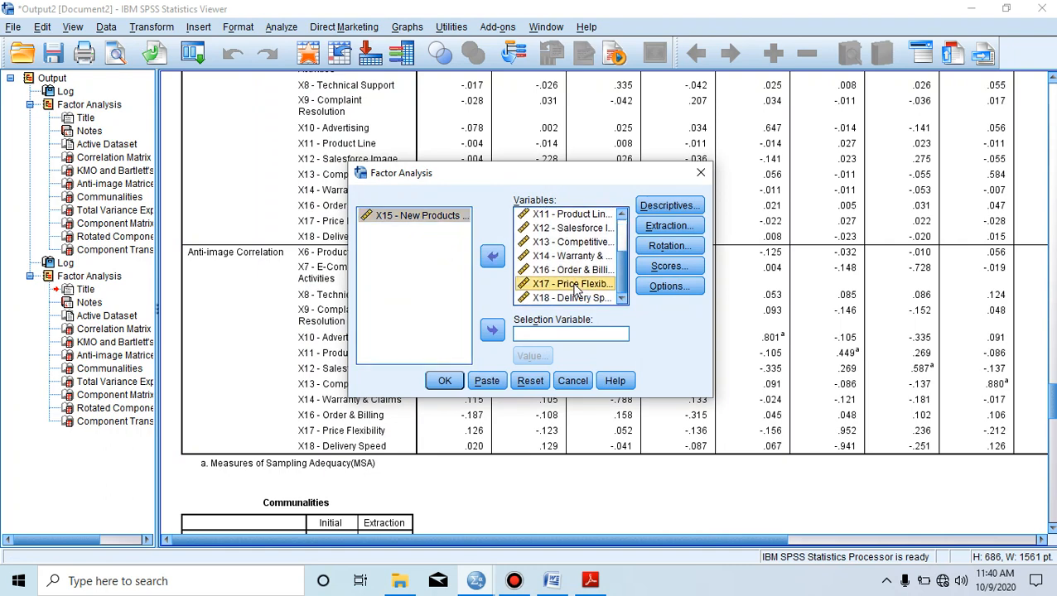
click(493, 257)
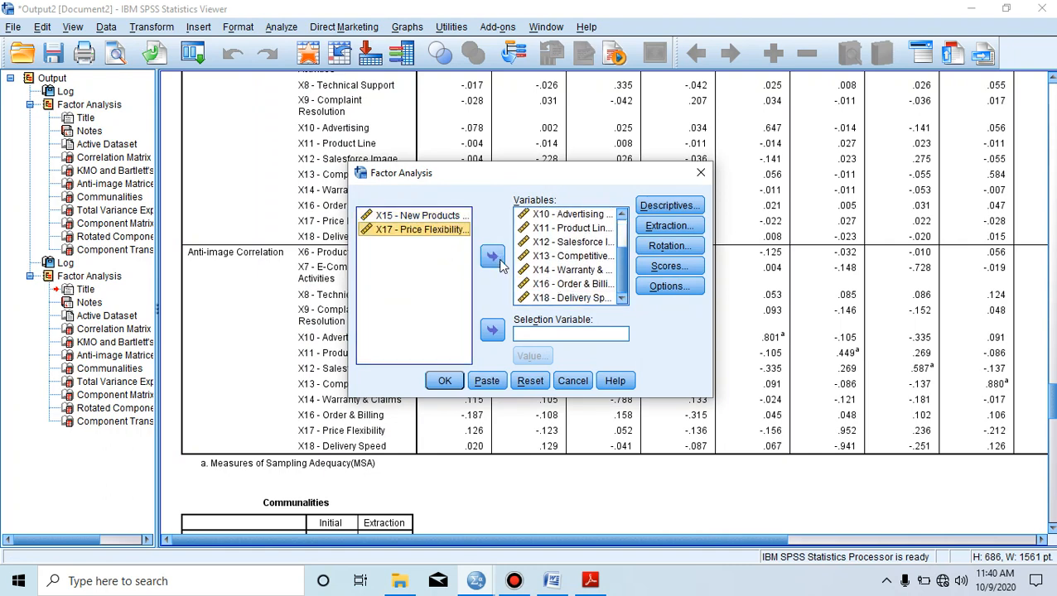
click(444, 381)
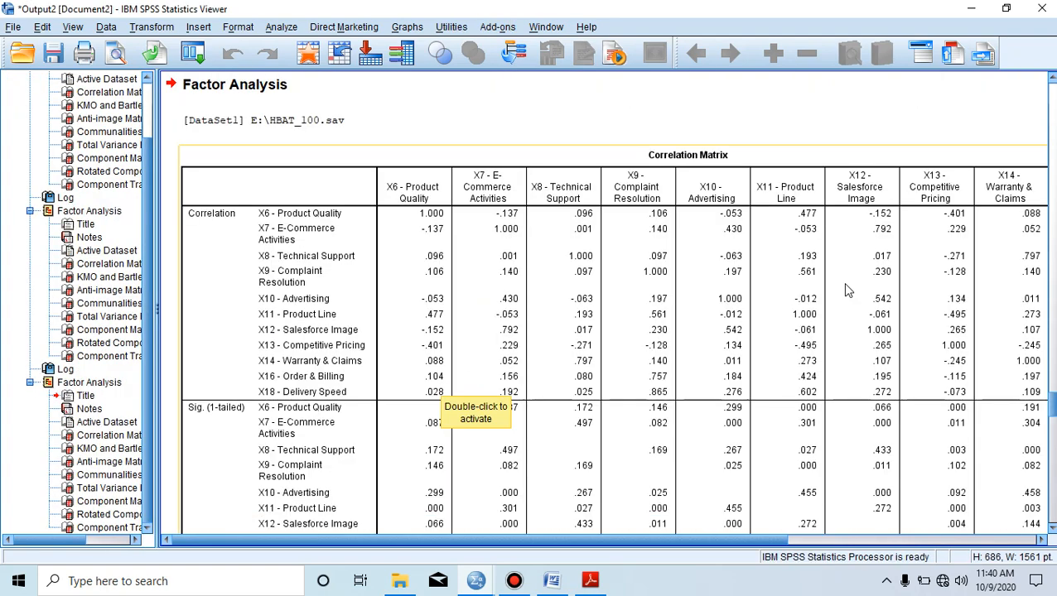
Check the MSA values on the Anti-image Correlation diagonal in the newest output, which excludes X15 and X17
drag(1052, 403, 1052, 447)
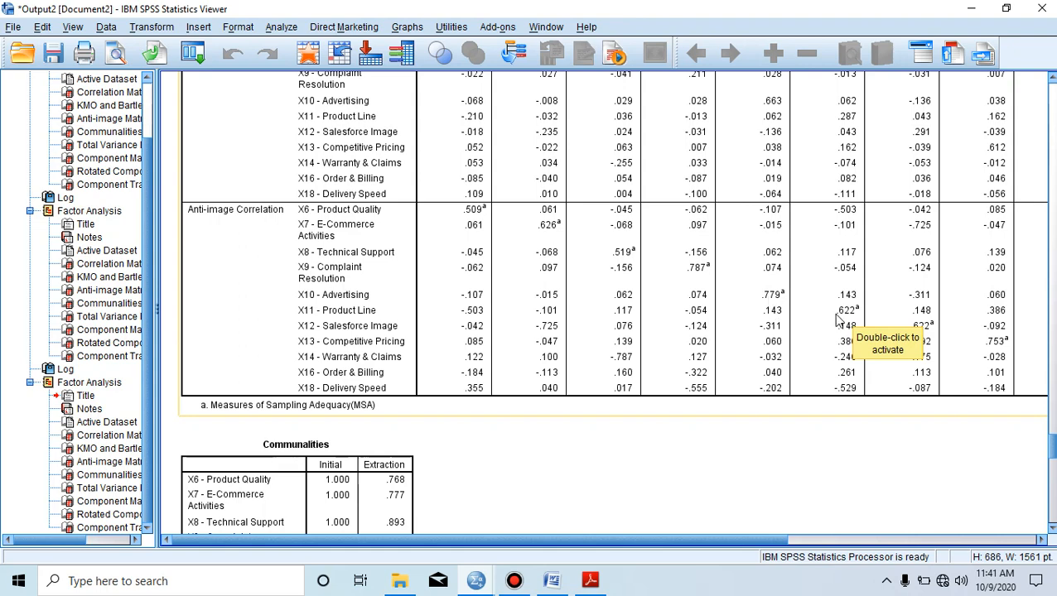
click(923, 331)
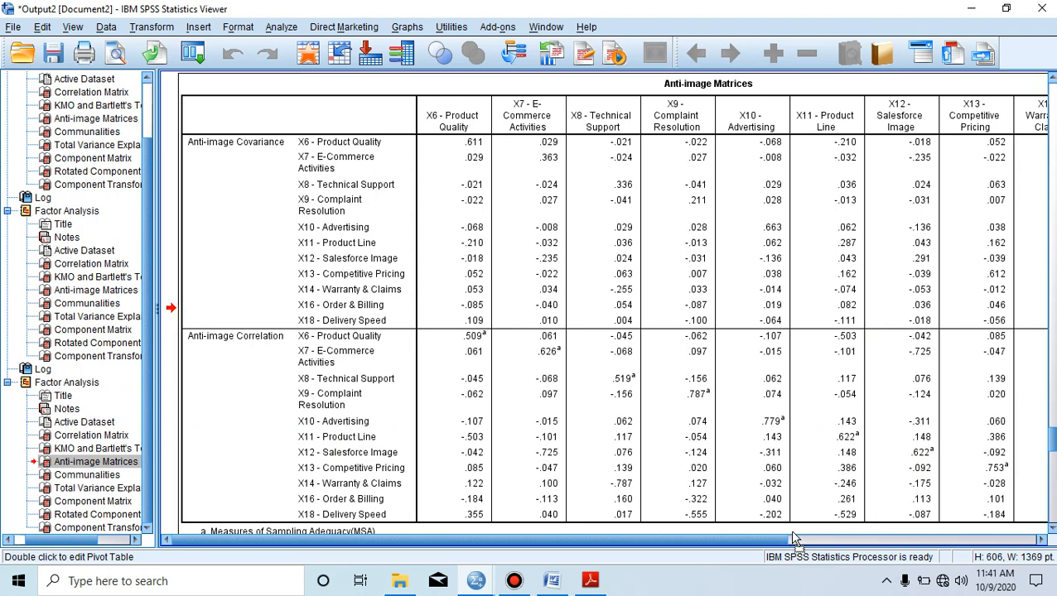
drag(779, 536, 641, 522)
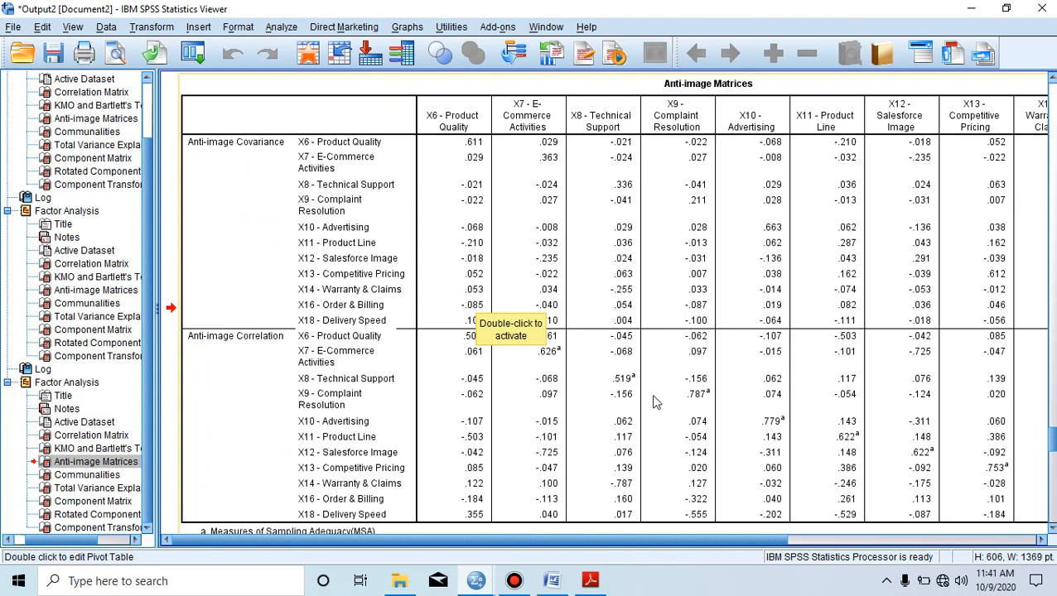
Switch to the Tahap 1 Word document and colour the "Tahap 1: Asumsi Analisis Faktor" heading and its three numbered assumptions red
click(546, 582)
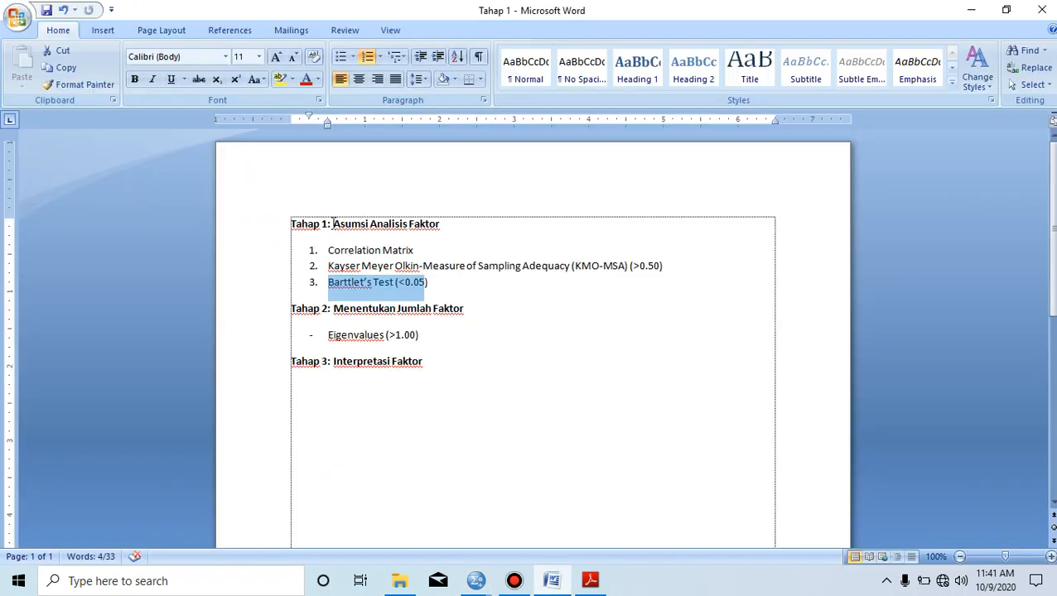
drag(291, 222, 441, 276)
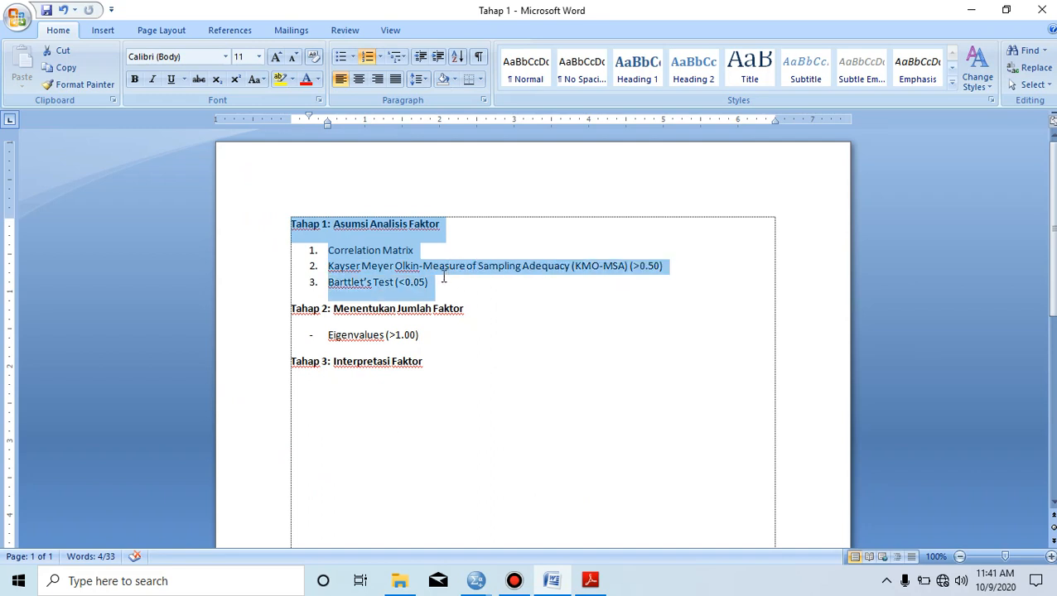
click(305, 84)
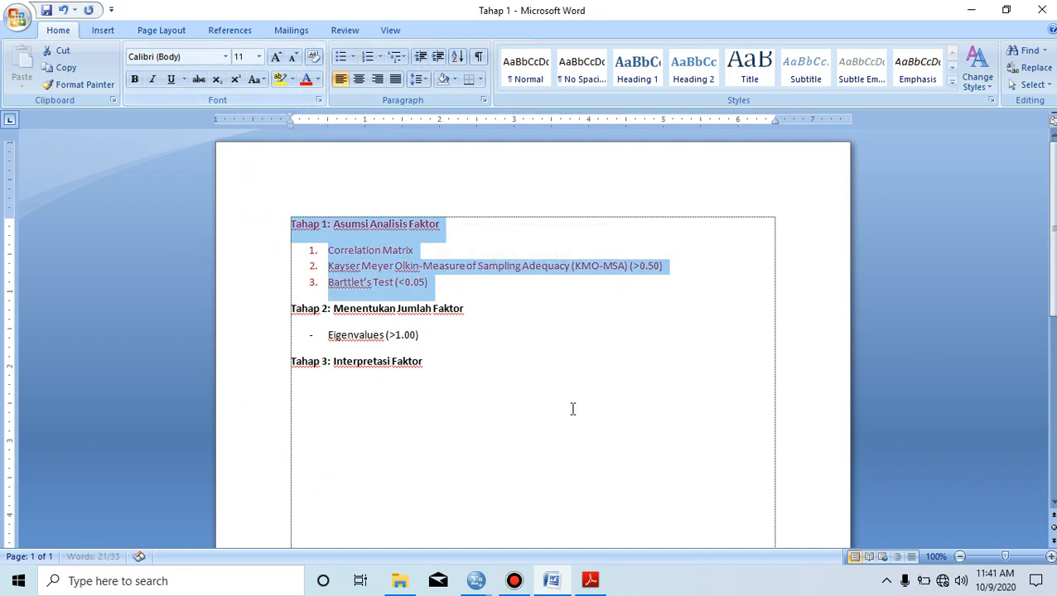
click(537, 381)
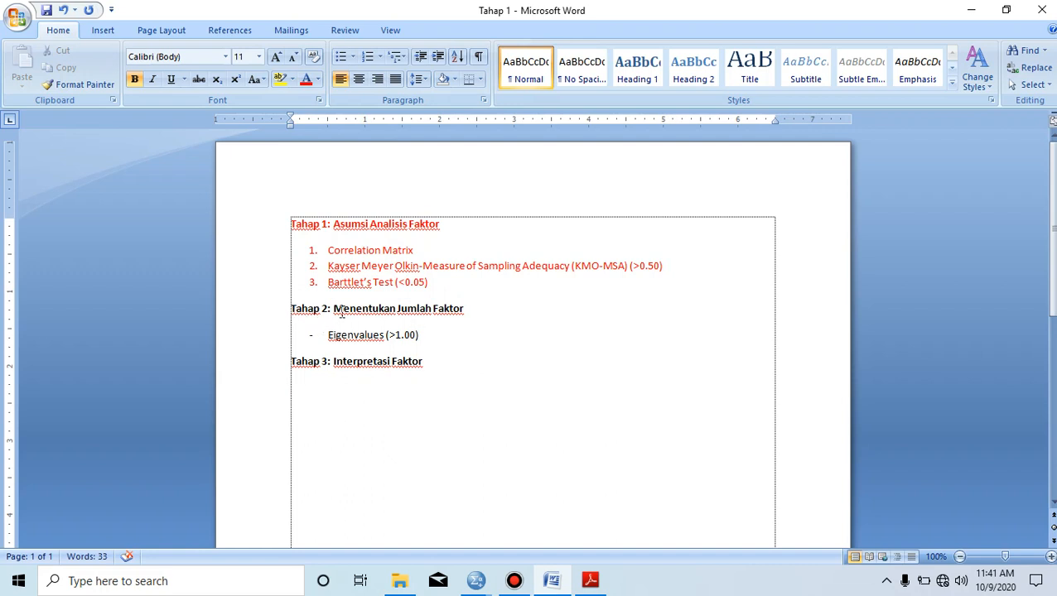
Highlight "Menentukan Jumlah Faktor" and its Eigenvalues (>1.00) criterion under Tahap 2, then return to the SPSS output
drag(334, 309, 446, 310)
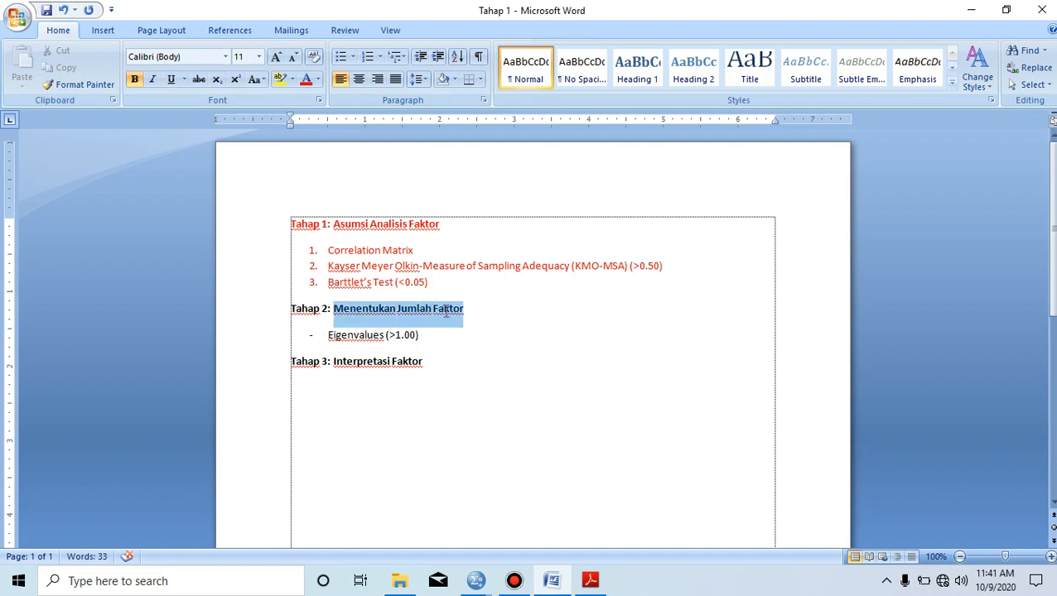
click(356, 310)
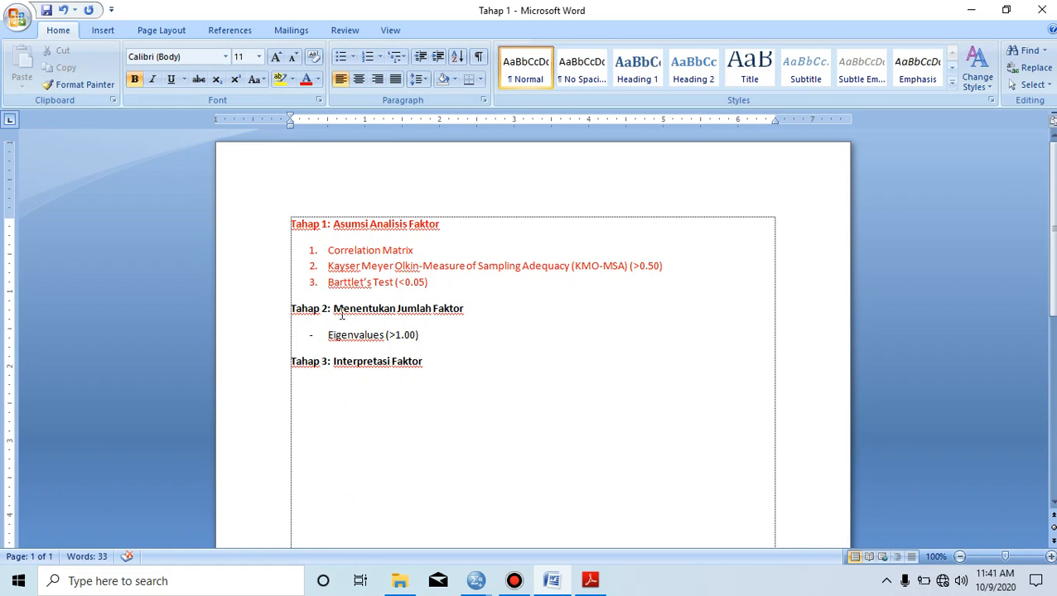
click(331, 307)
drag(334, 308, 451, 308)
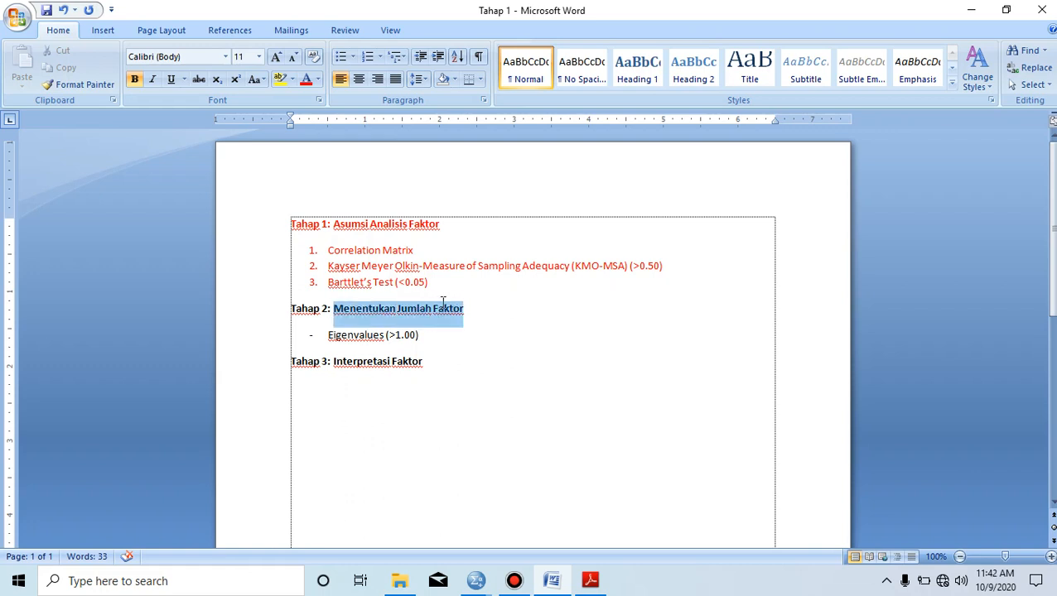
click(328, 336)
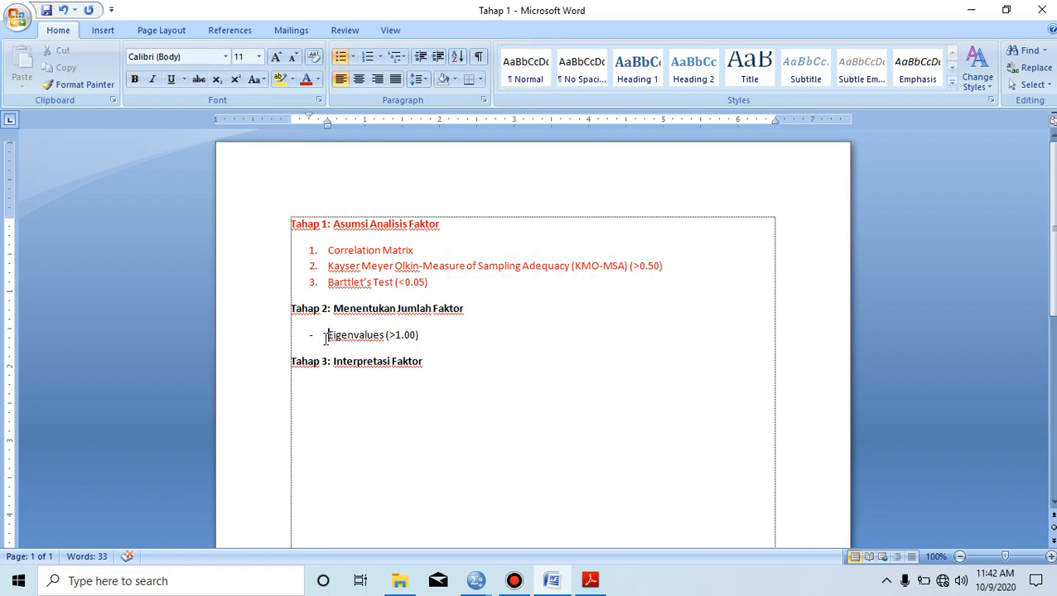
drag(326, 339, 424, 339)
click(347, 335)
mouse_move(485, 582)
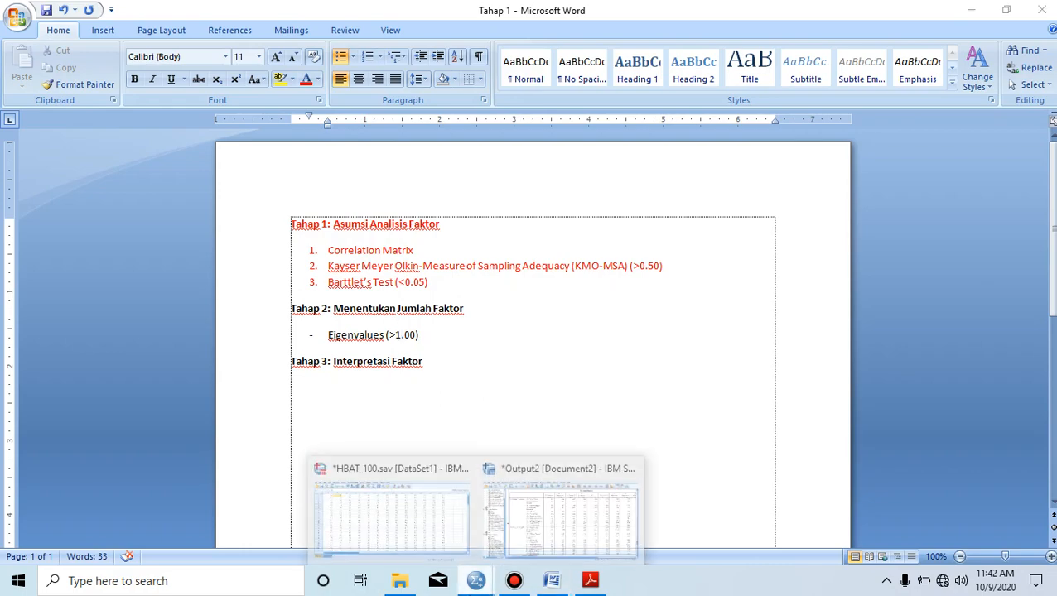
click(523, 545)
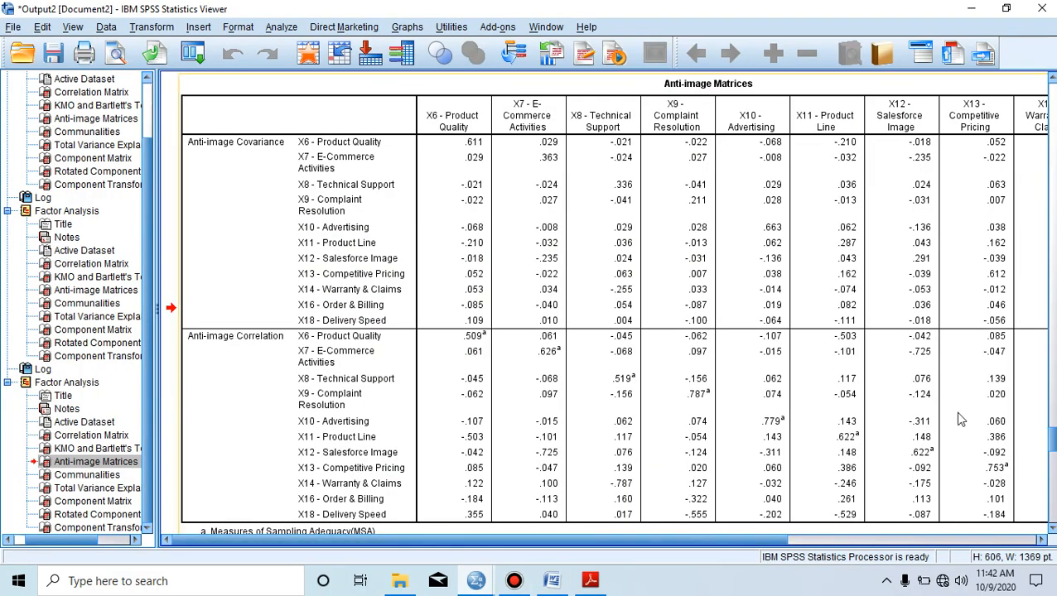
Examine the initial eigenvalues and variance percentages in the newest Total Variance Explained table to determine the number of factors
drag(1051, 439, 1051, 464)
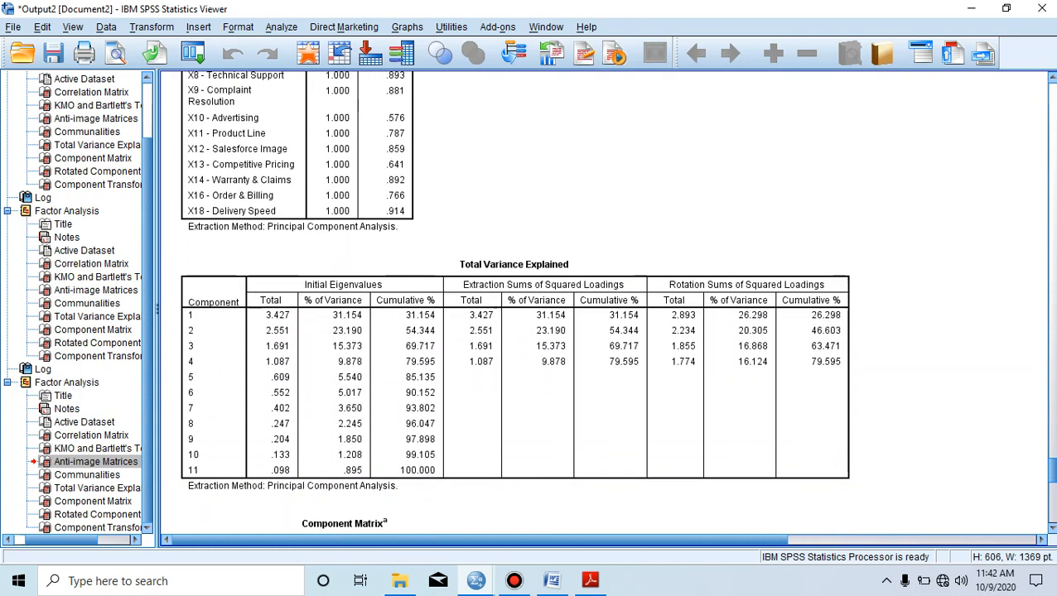
click(566, 372)
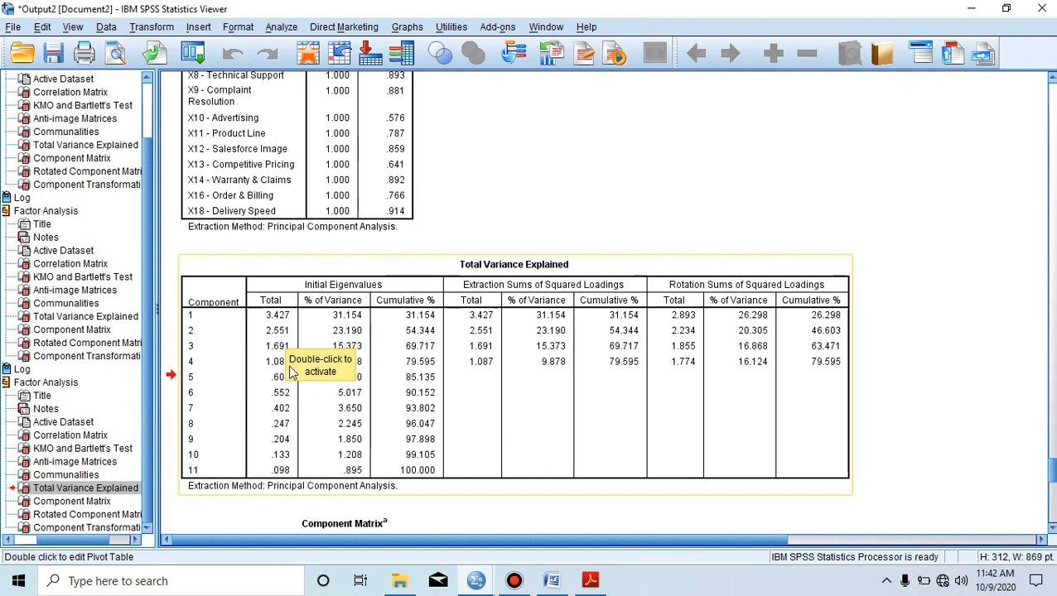
click(367, 419)
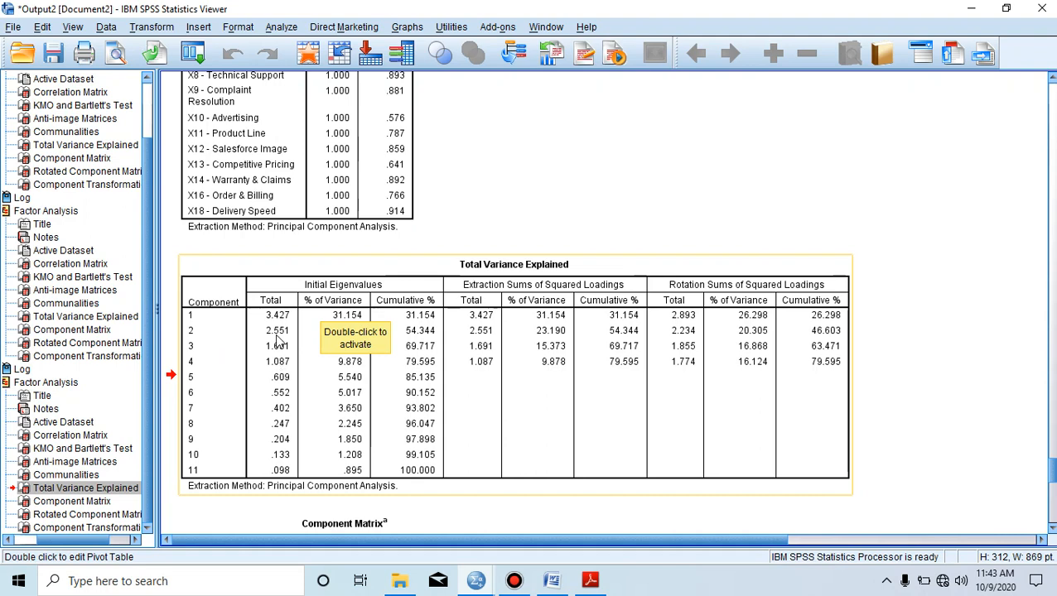
click(352, 379)
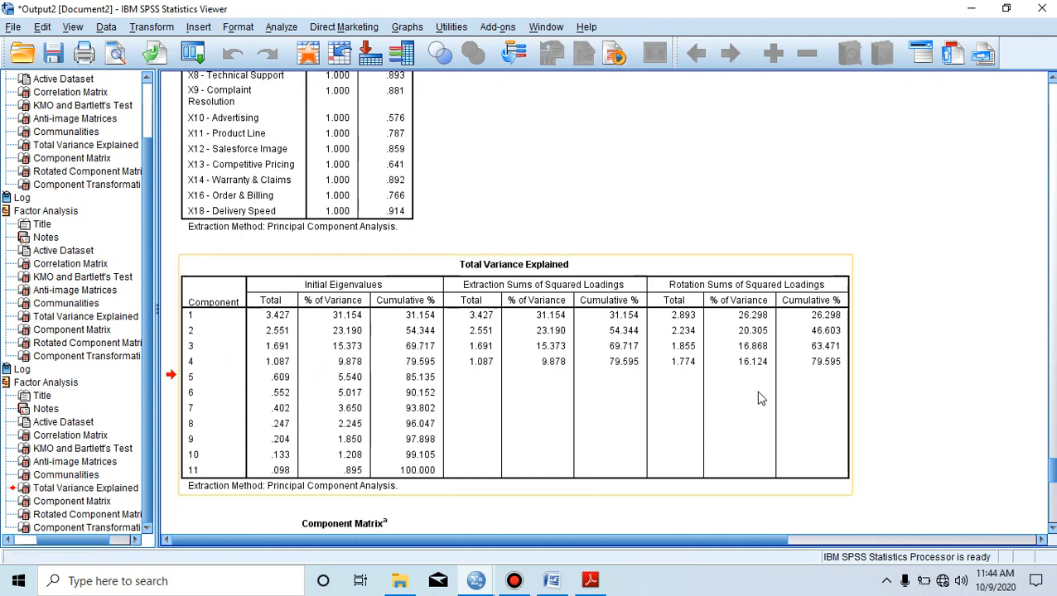
Switch to the Tahap 1 Word document and colour the "Tahap 2: Menentukan Jumlah Faktor" heading and its Eigenvalues (>1.00) criterion red
click(550, 582)
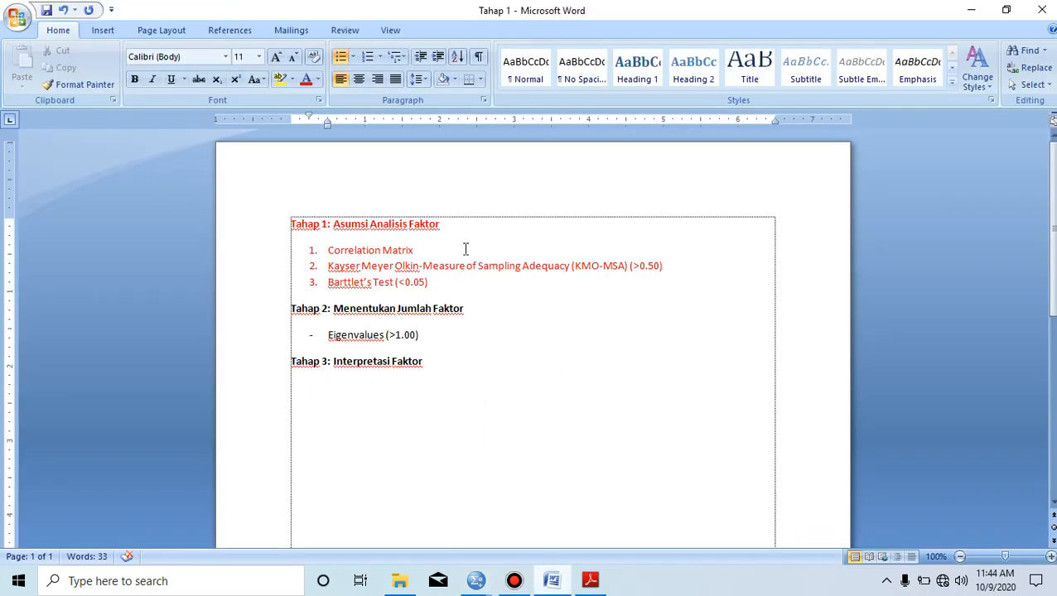
click(366, 308)
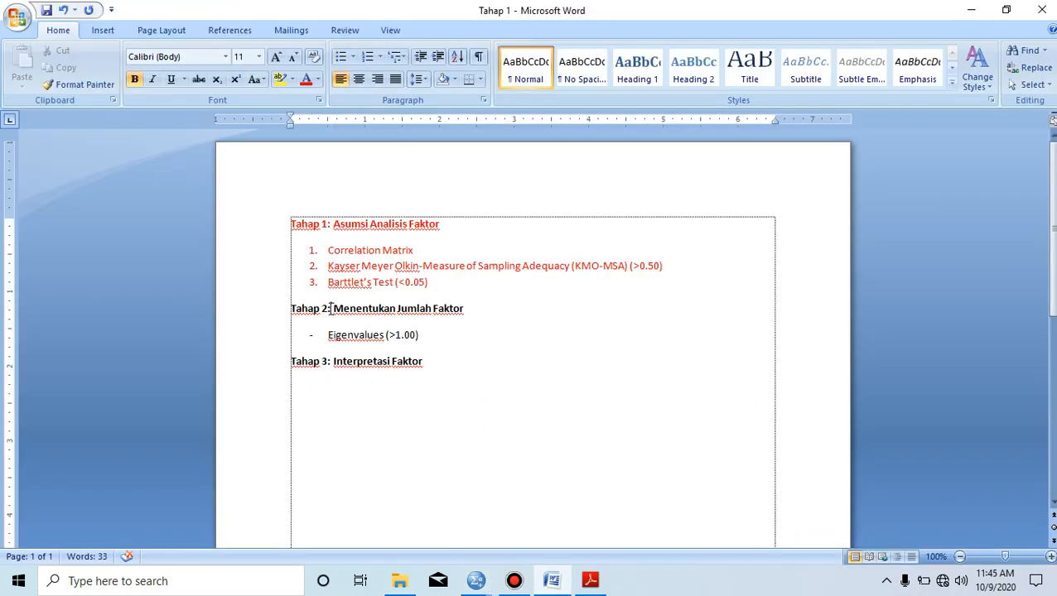
click(424, 331)
drag(291, 305, 420, 337)
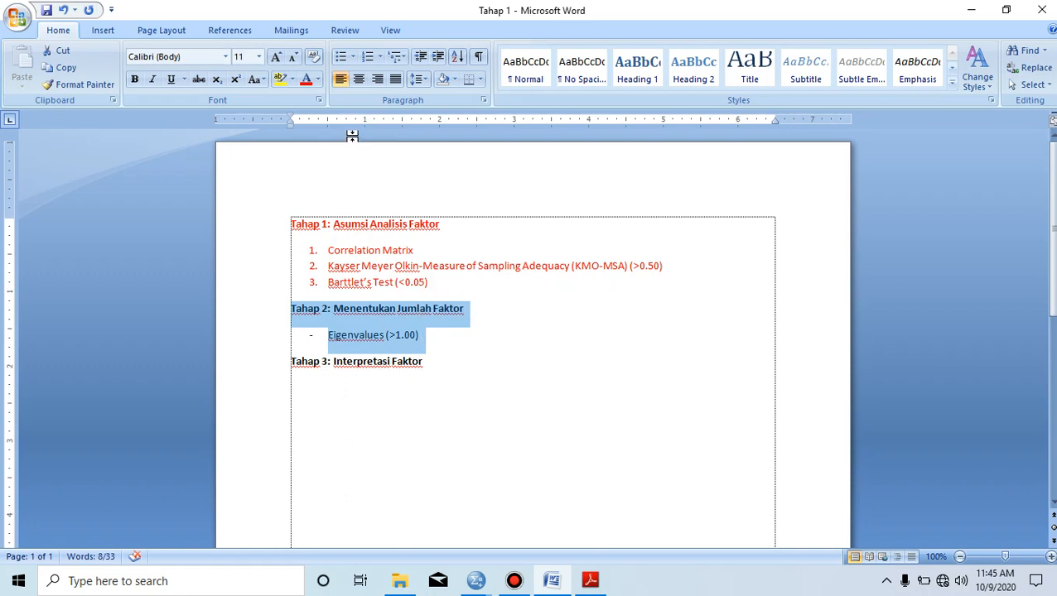
click(303, 79)
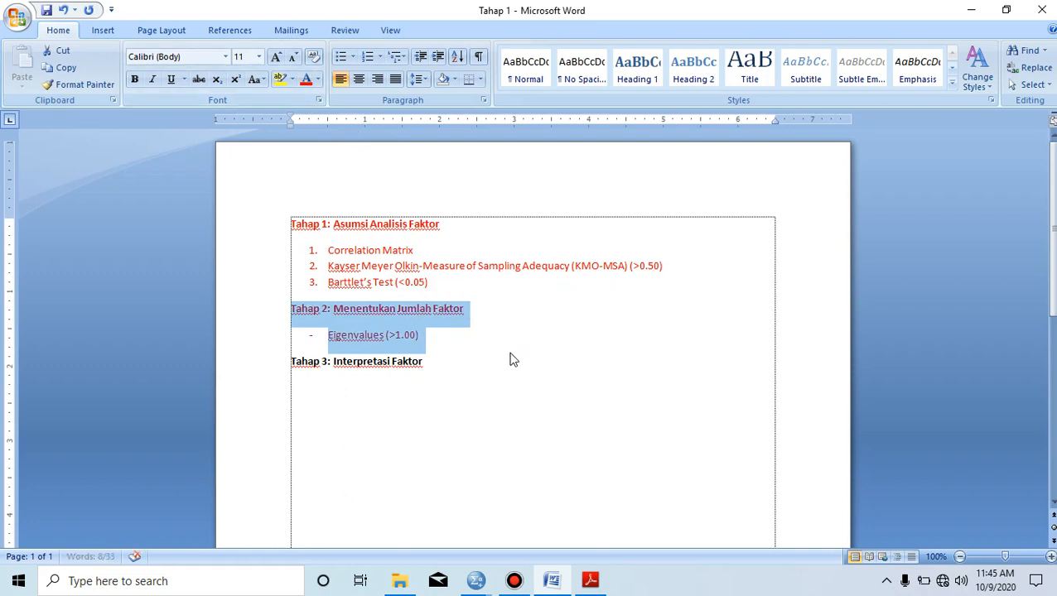
click(473, 346)
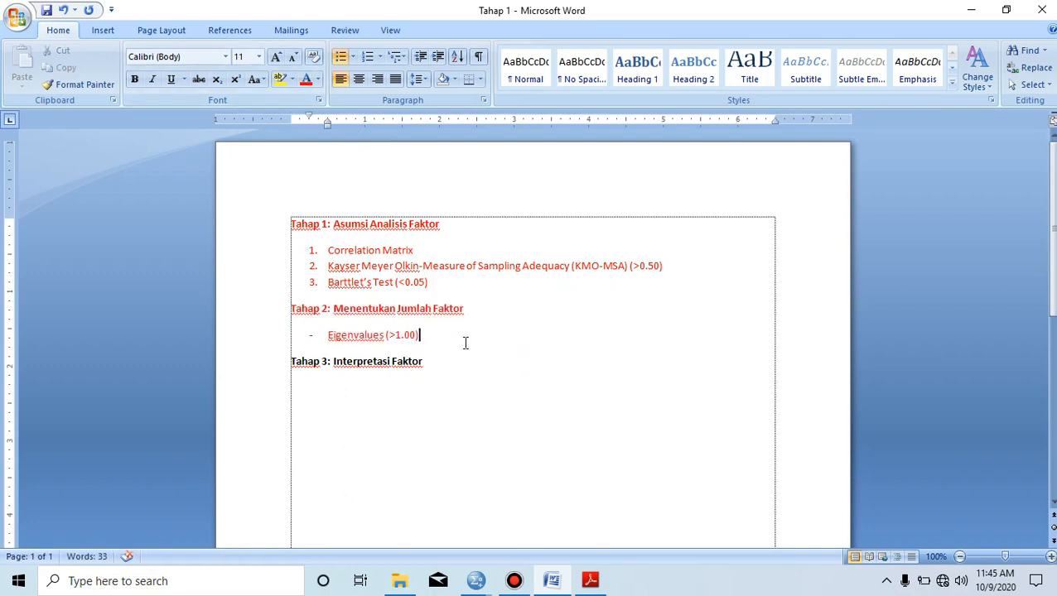
Highlight "Interpretasi Faktor" in the Tahap 3 heading, then return to the SPSS output
click(444, 355)
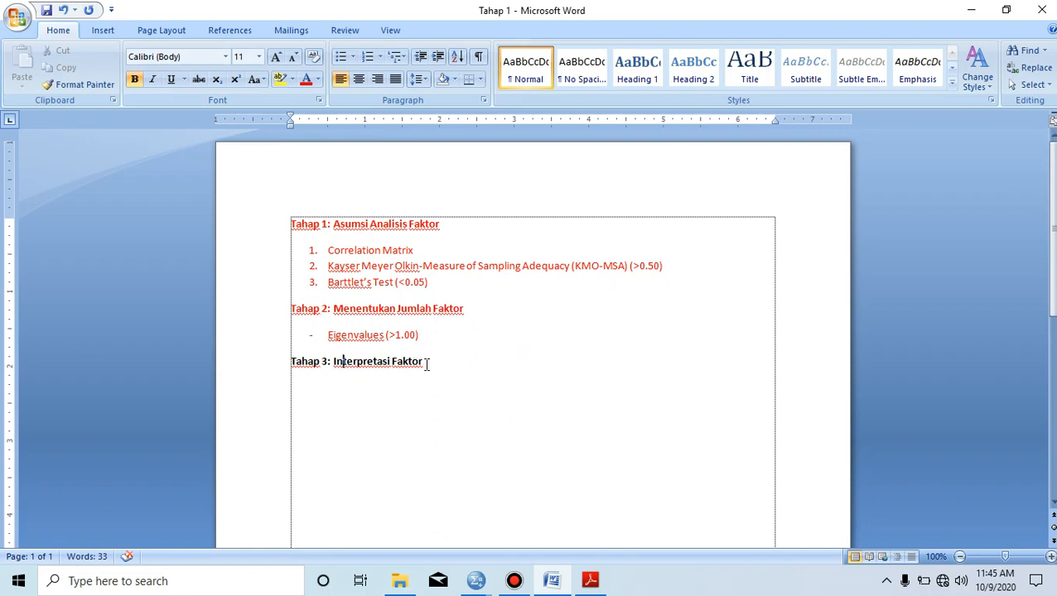
drag(427, 365, 333, 364)
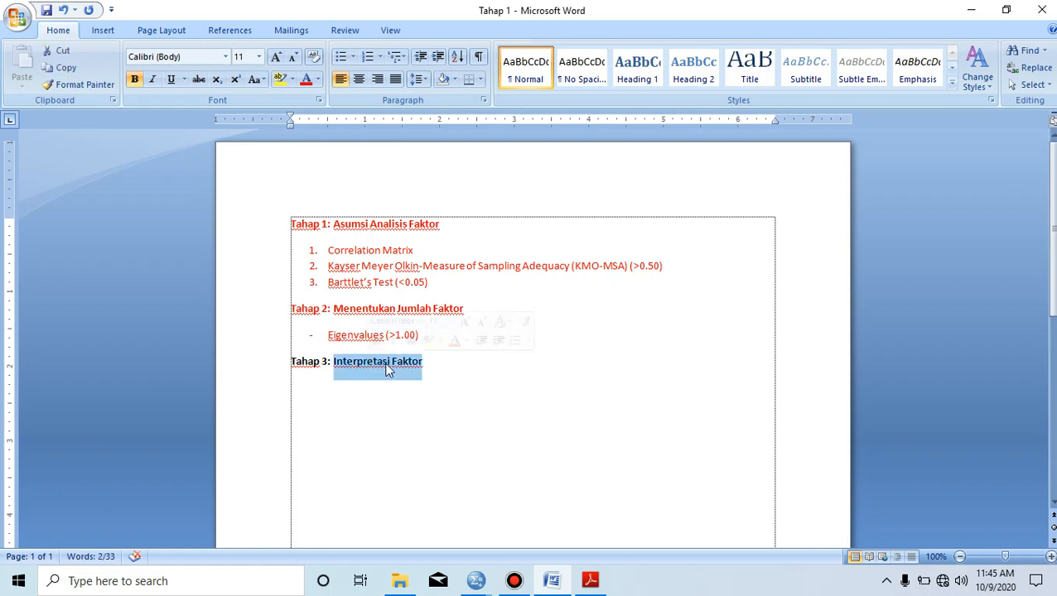
click(444, 365)
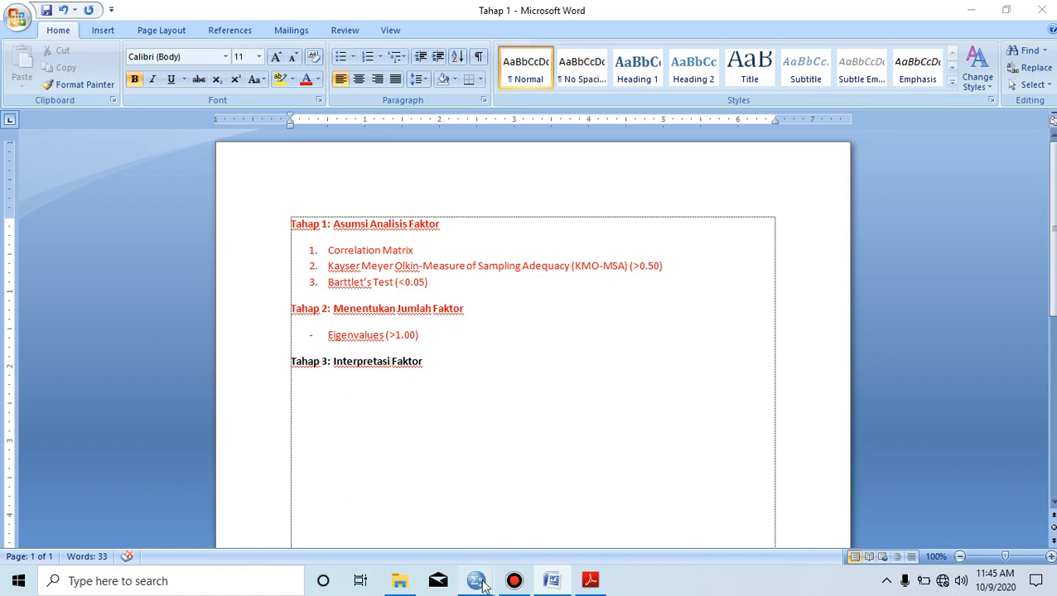
mouse_move(484, 579)
click(540, 536)
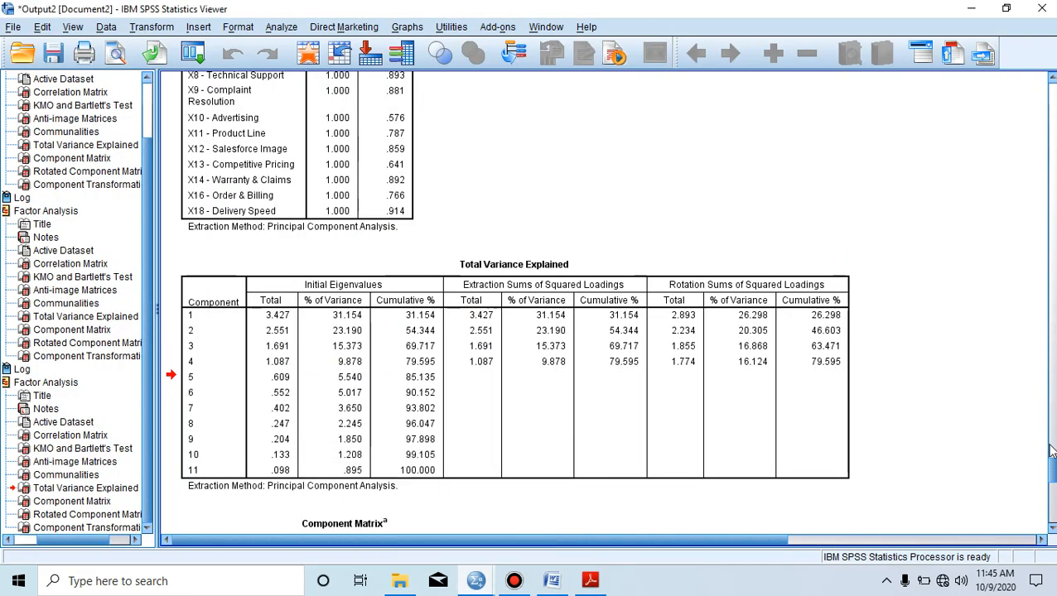
Copy the unrotated Component Matrix table from the newest factor analysis output
mouse_move(1048, 465)
mouse_down()
mouse_move(1051, 501)
mouse_move(1052, 485)
mouse_up()
click(512, 374)
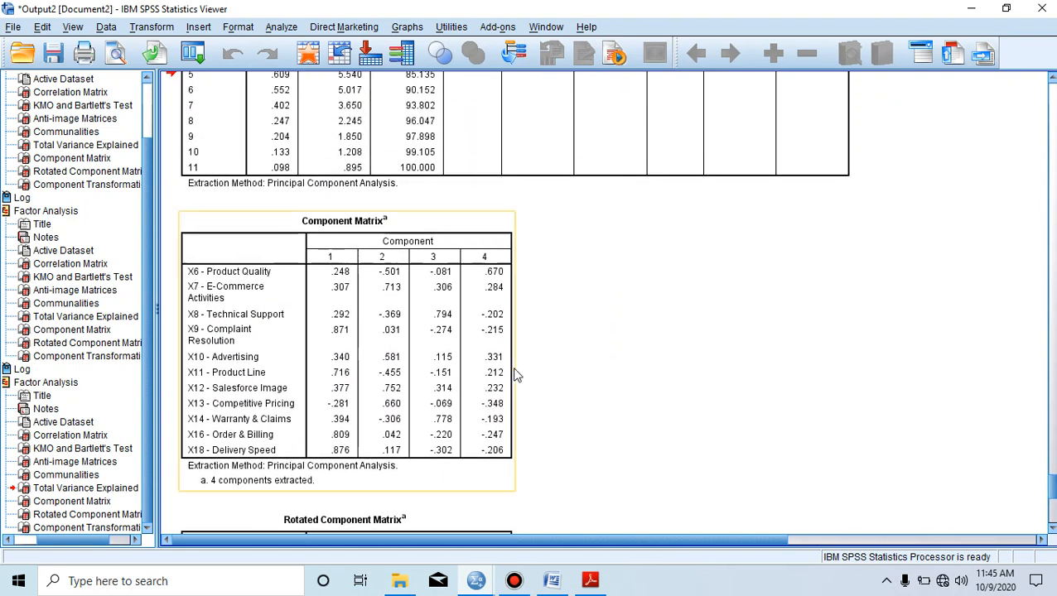
right_click(377, 344)
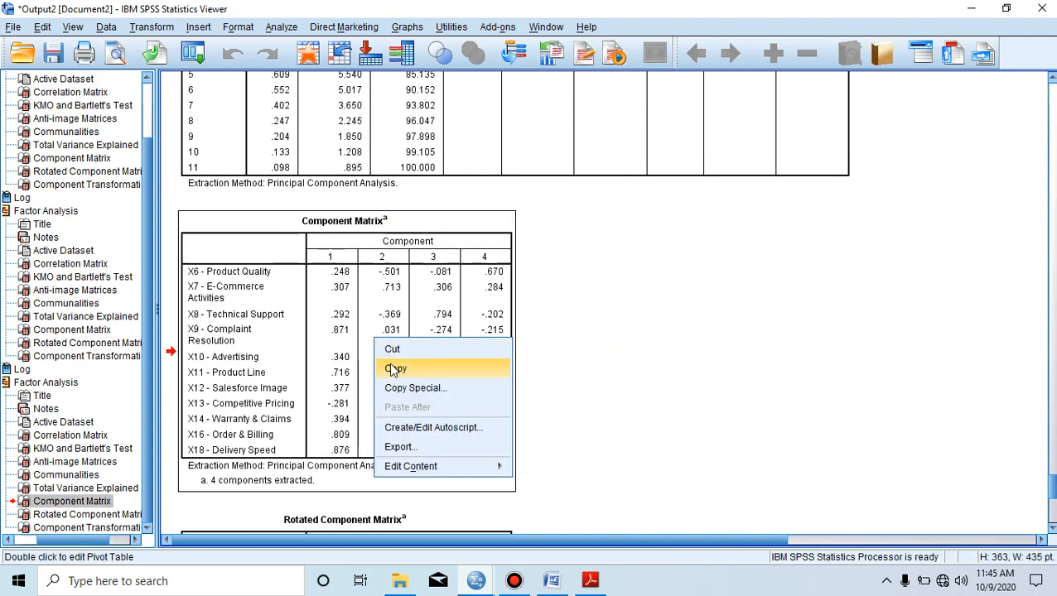
click(398, 369)
Paste the copied Component Matrix into a new blank Word document and centre the table on the page
click(551, 581)
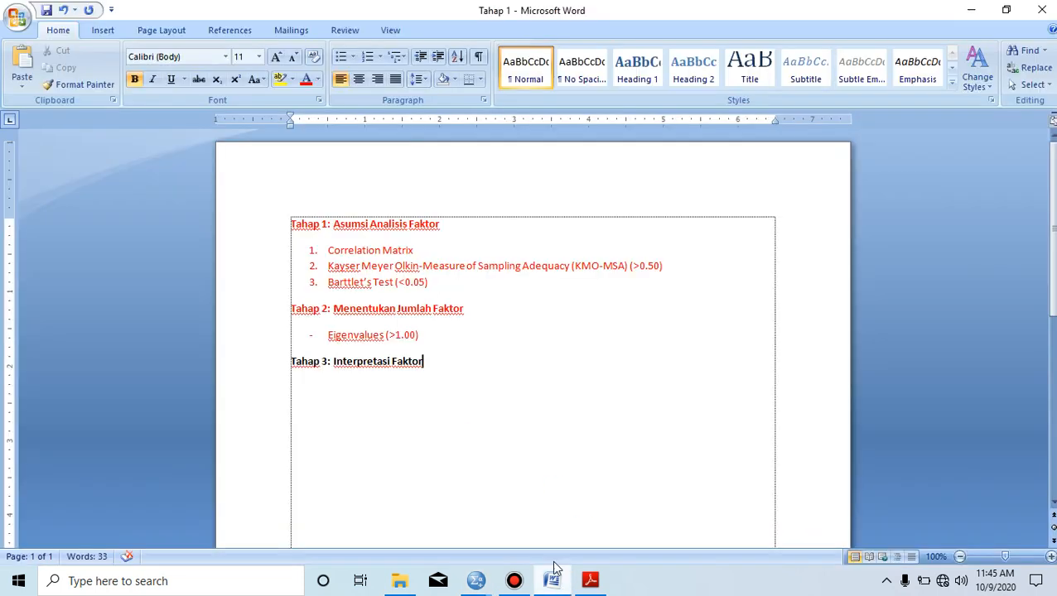
key(ctrl+n)
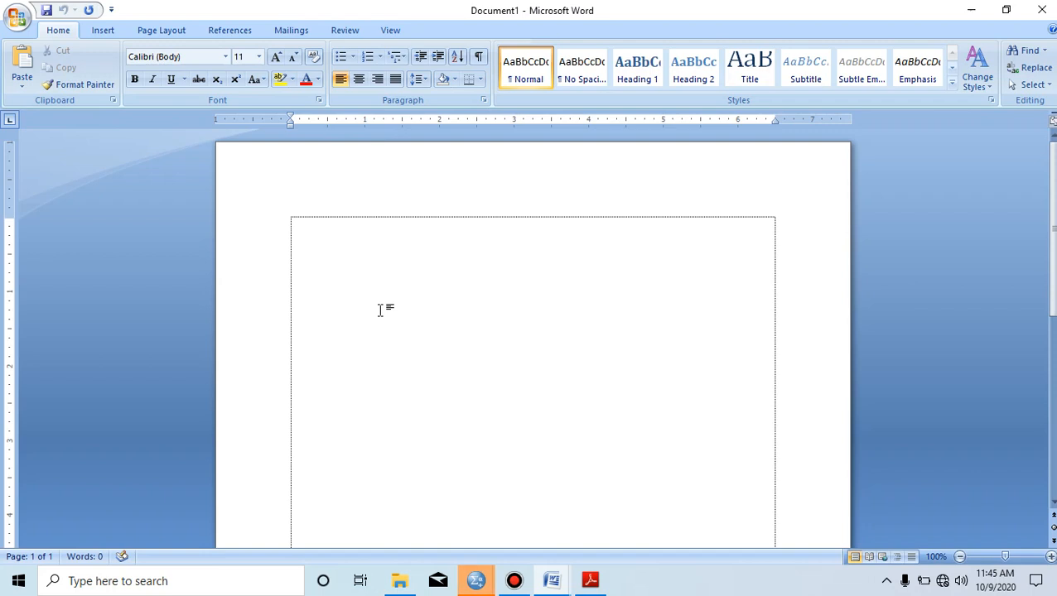
key(ctrl+v)
click(287, 227)
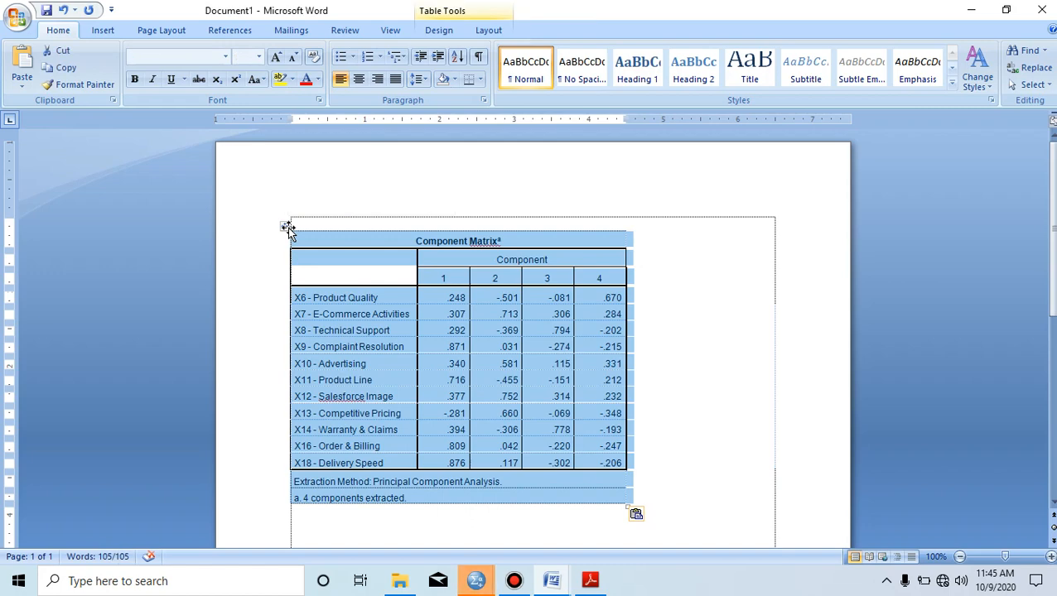
key(ctrl+e)
click(743, 365)
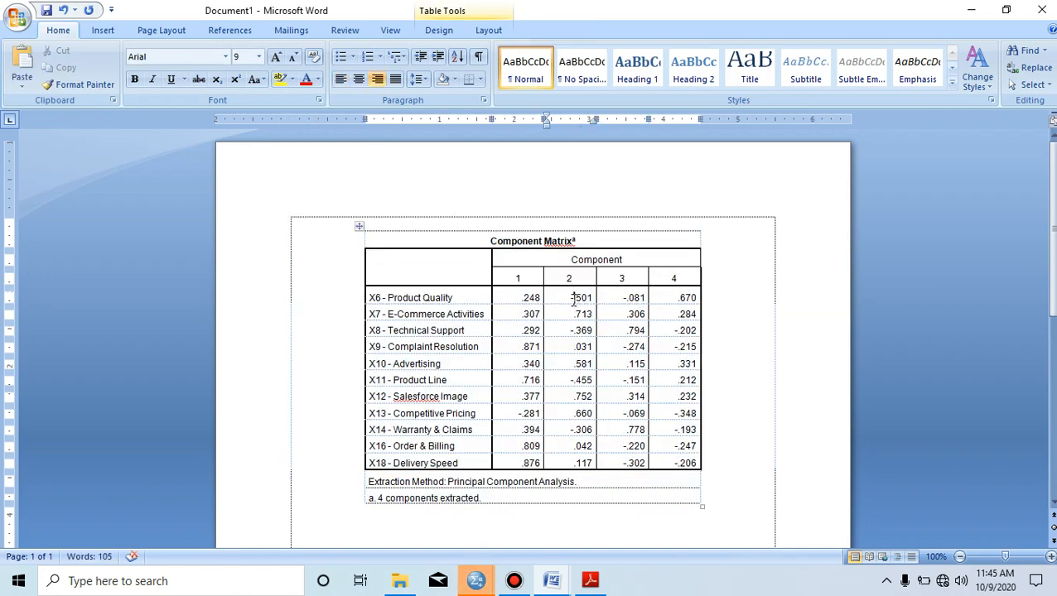
Examine the component loadings in the pasted matrix, comparing X6 - Product Quality's values across the components
click(540, 298)
click(537, 299)
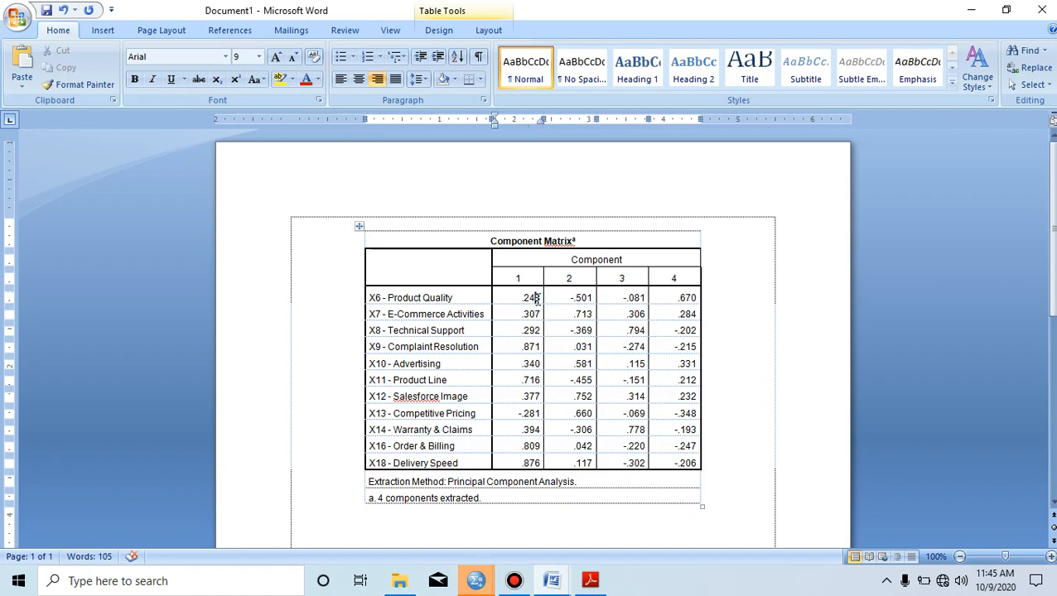
drag(535, 299, 534, 357)
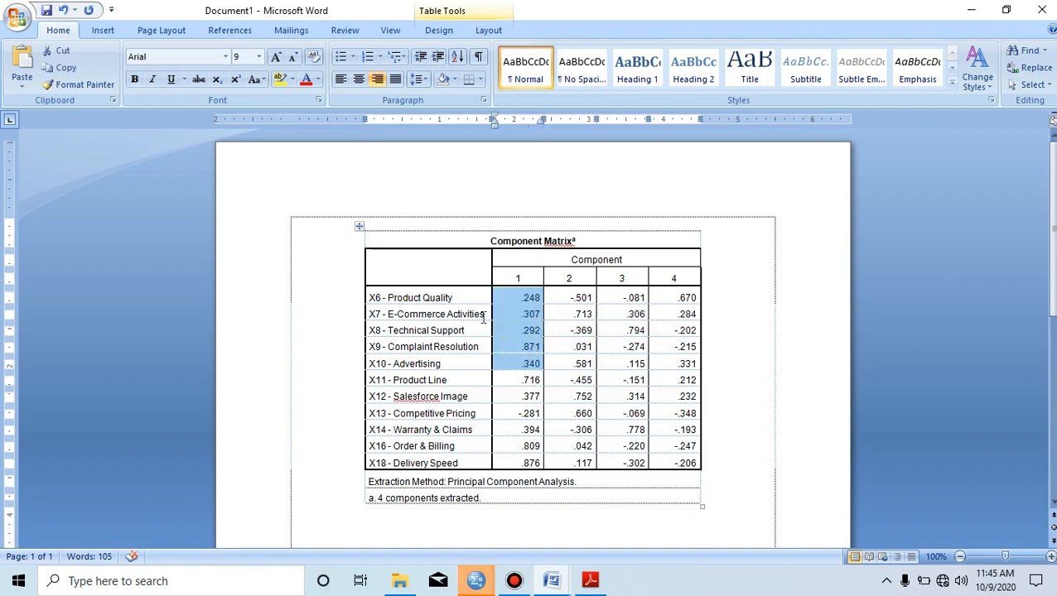
click(508, 298)
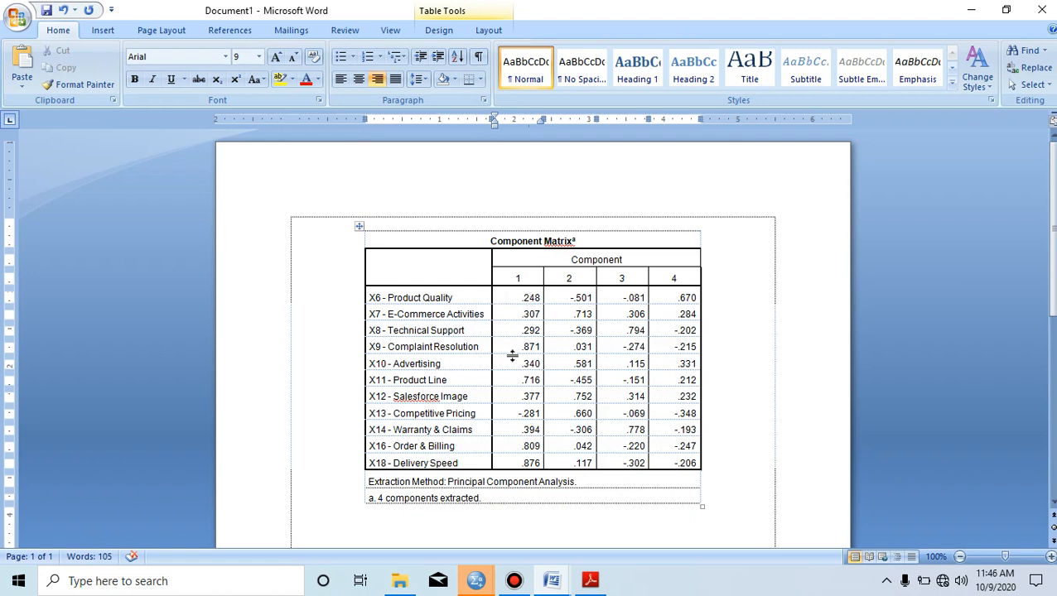
click(450, 299)
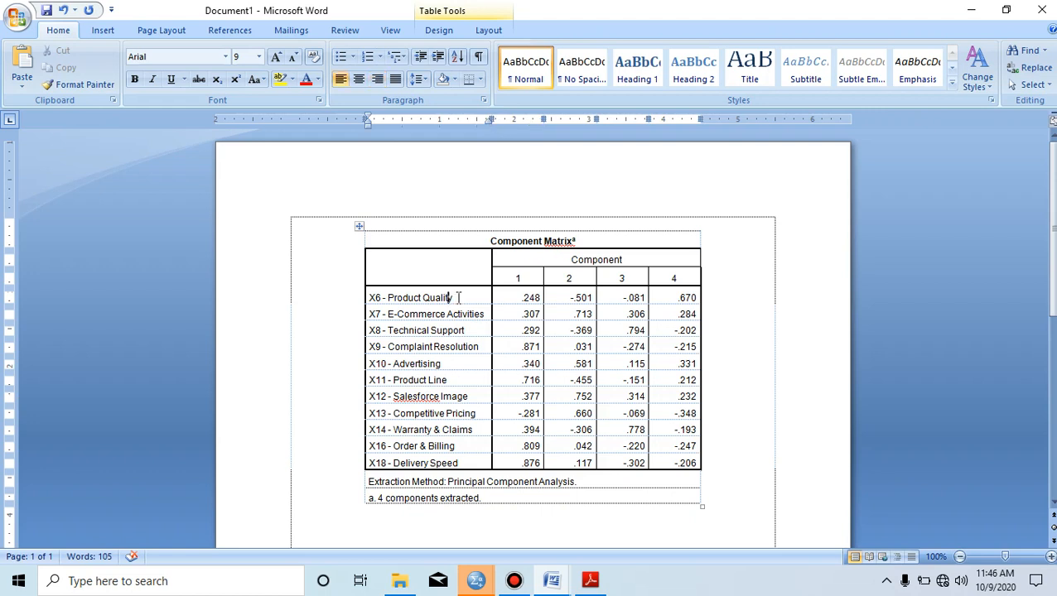
drag(374, 298, 448, 299)
click(515, 293)
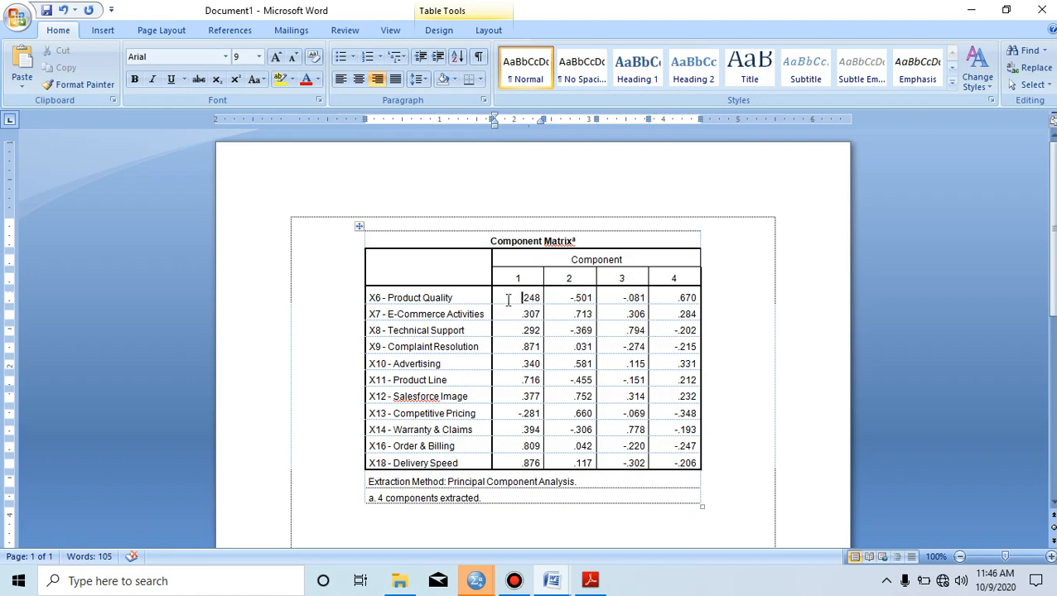
click(556, 300)
click(536, 300)
Shade the X6 - Product Quality loadings under components 2 and 4 red
drag(567, 298, 591, 298)
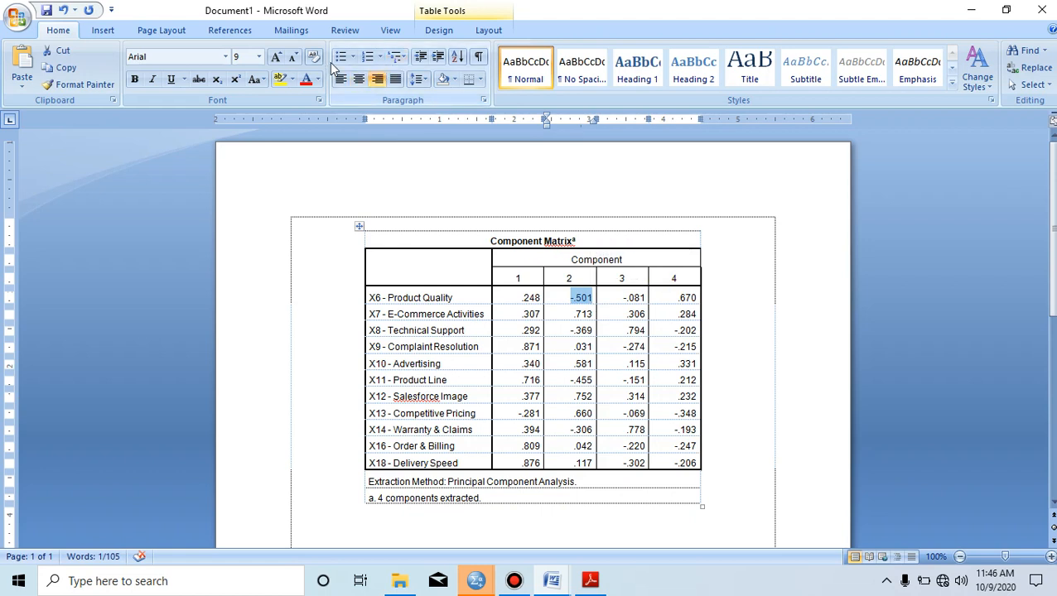
click(454, 80)
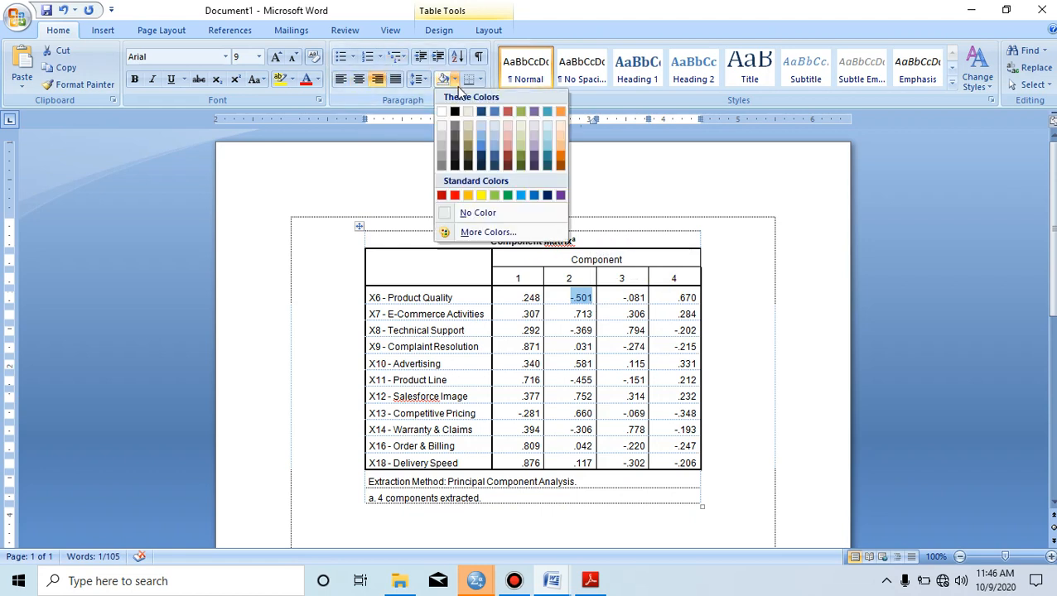
click(454, 195)
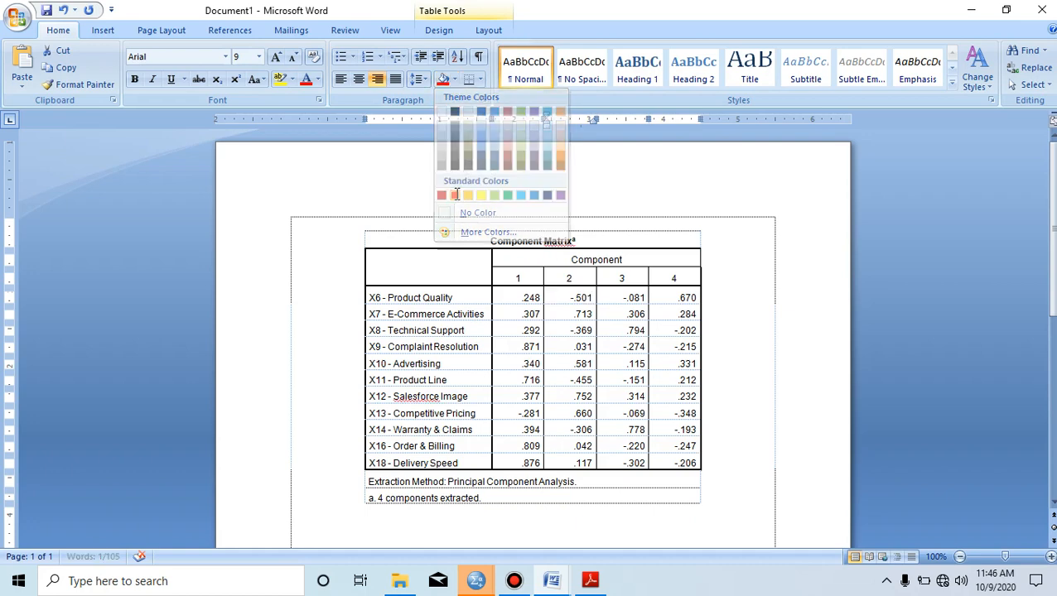
click(457, 298)
click(590, 297)
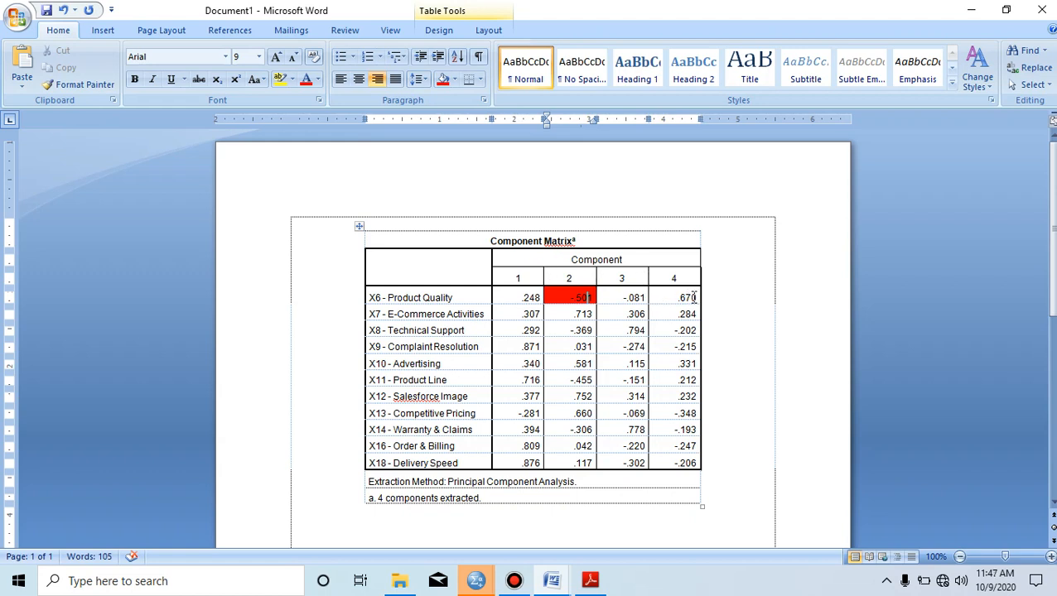
drag(697, 297, 674, 298)
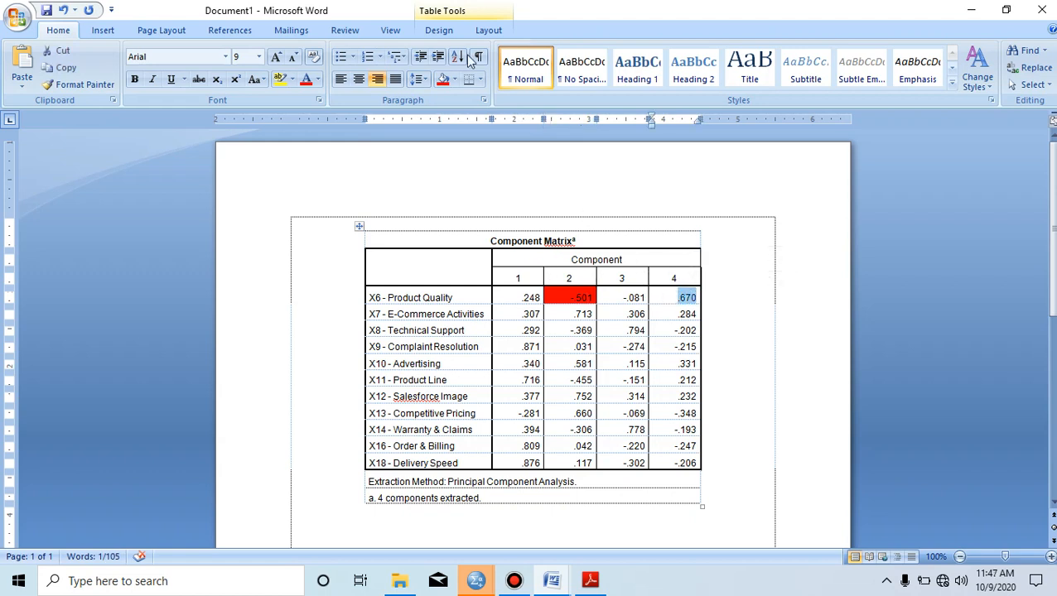
click(443, 78)
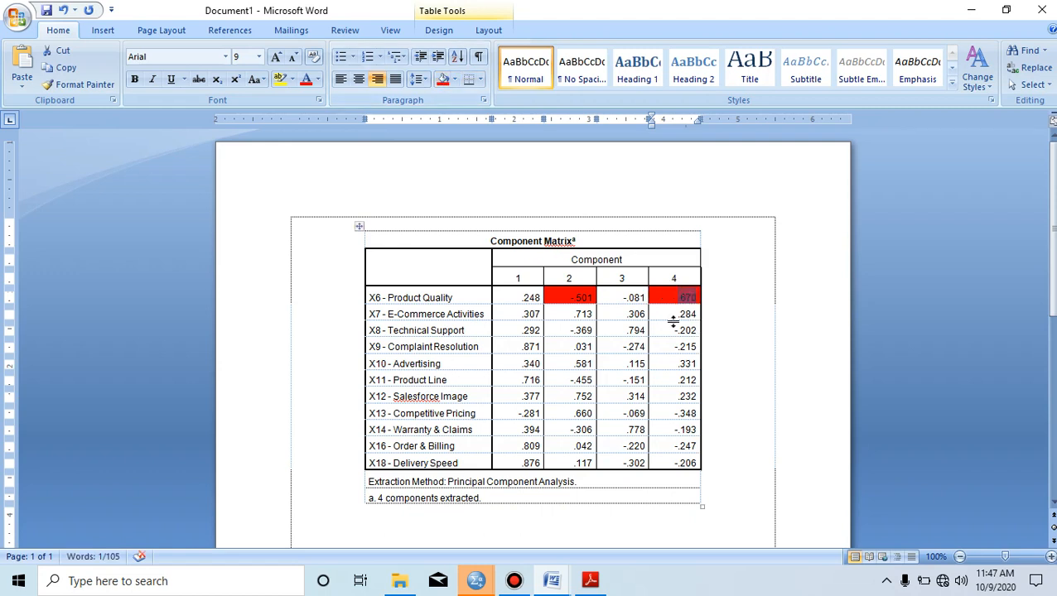
click(655, 299)
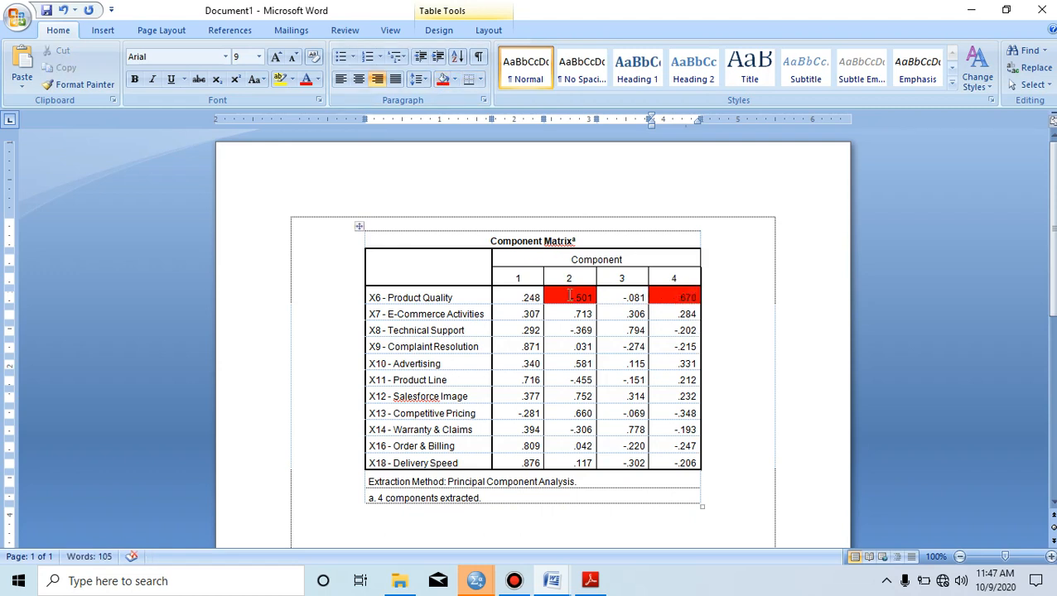
click(570, 297)
Shade red the X7 - E-Commerce Activities loading under component 2 and the X8 - Technical Support loading under component 3
drag(549, 314, 595, 314)
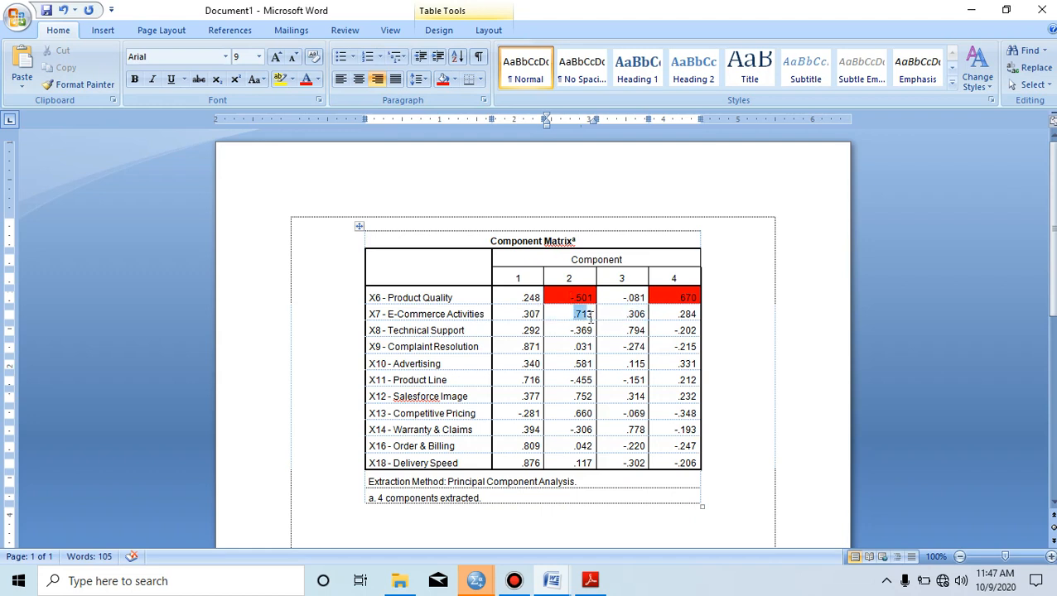
click(442, 79)
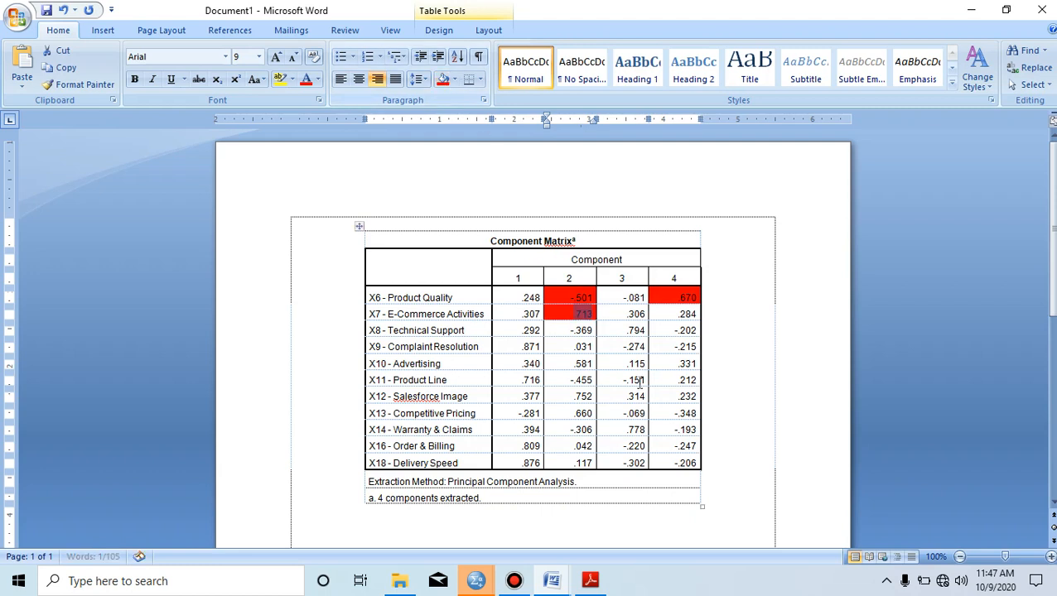
click(578, 316)
click(626, 316)
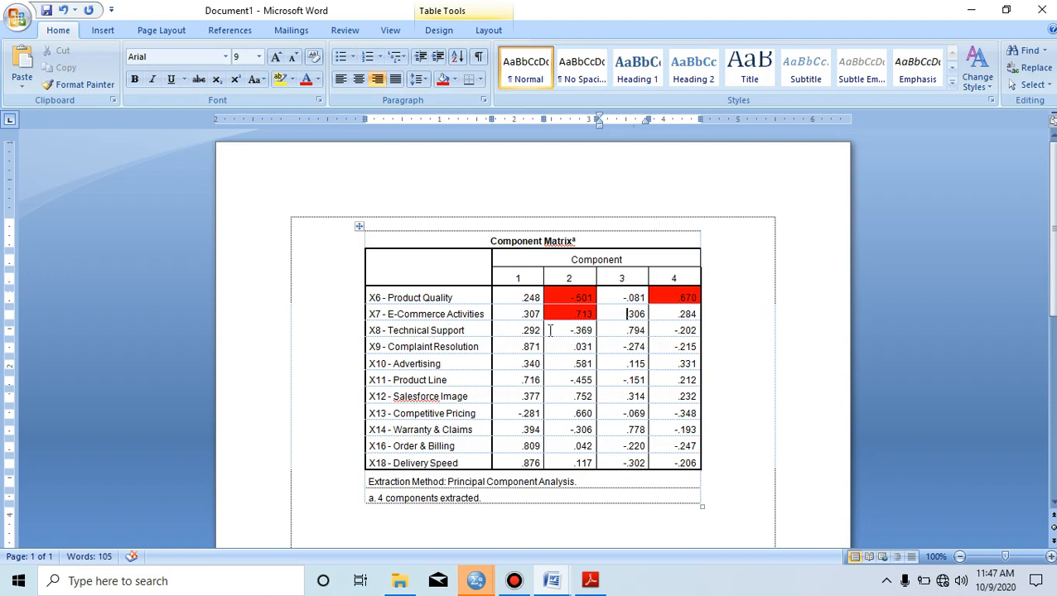
drag(627, 330, 646, 331)
click(443, 79)
click(634, 344)
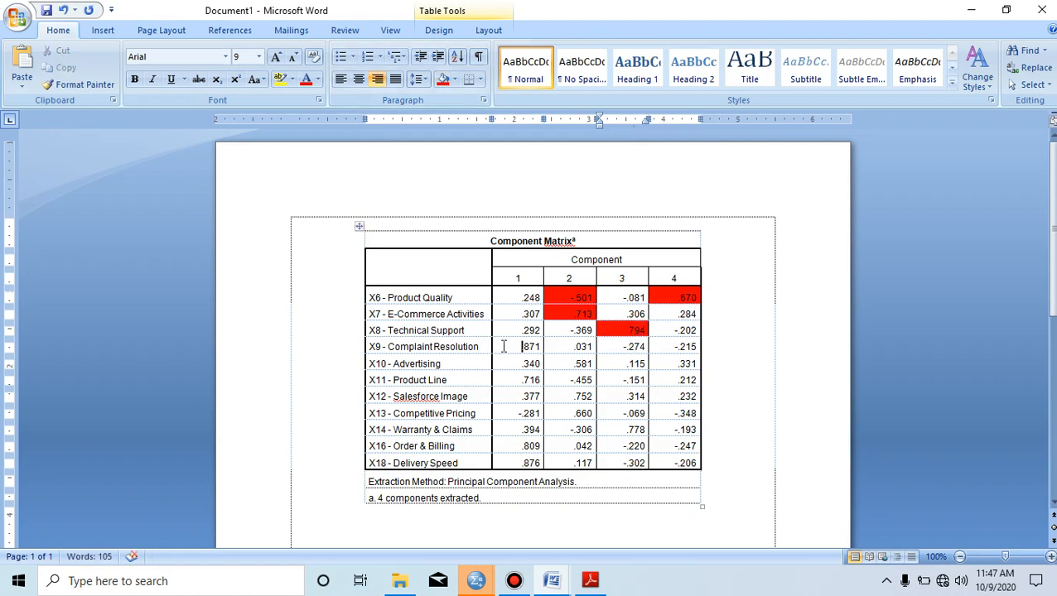
Shade red the X9 - Complaint Resolution loading under component 1 and the X10 - Advertising loading under component 2
drag(503, 345, 538, 348)
drag(539, 347, 539, 347)
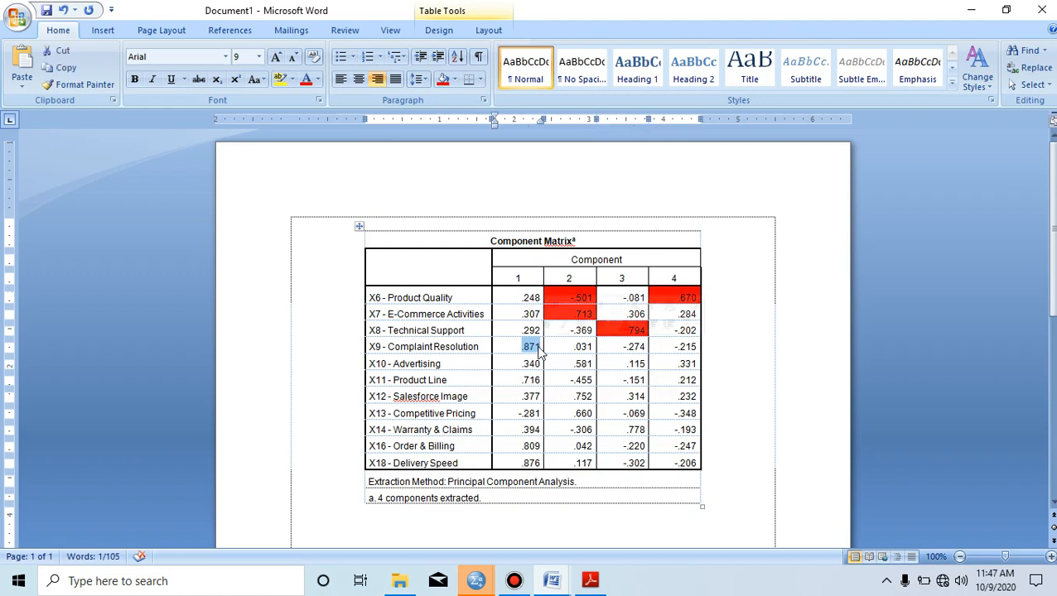
click(444, 81)
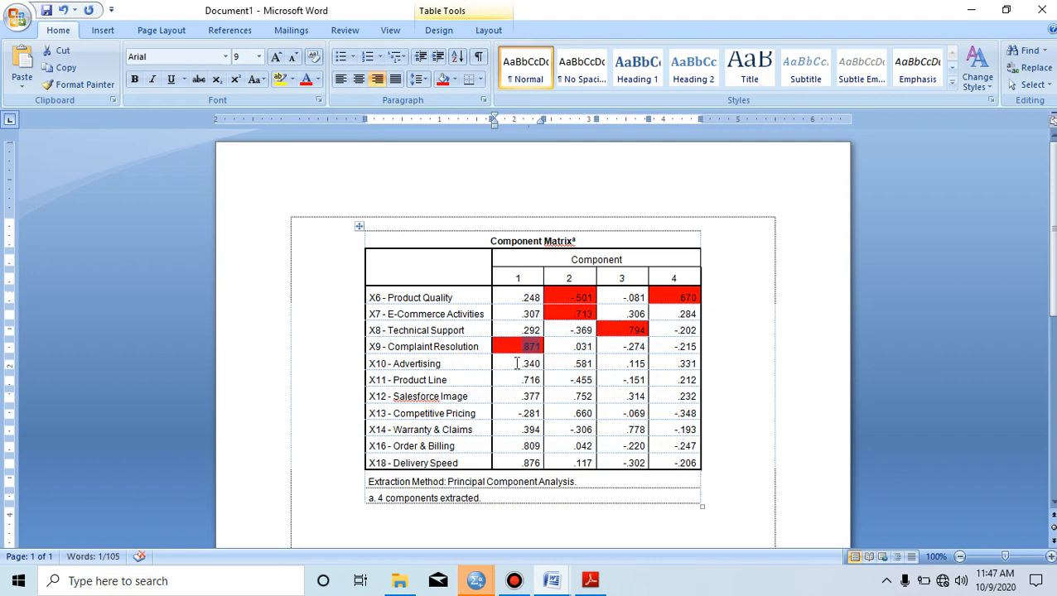
drag(560, 365, 593, 364)
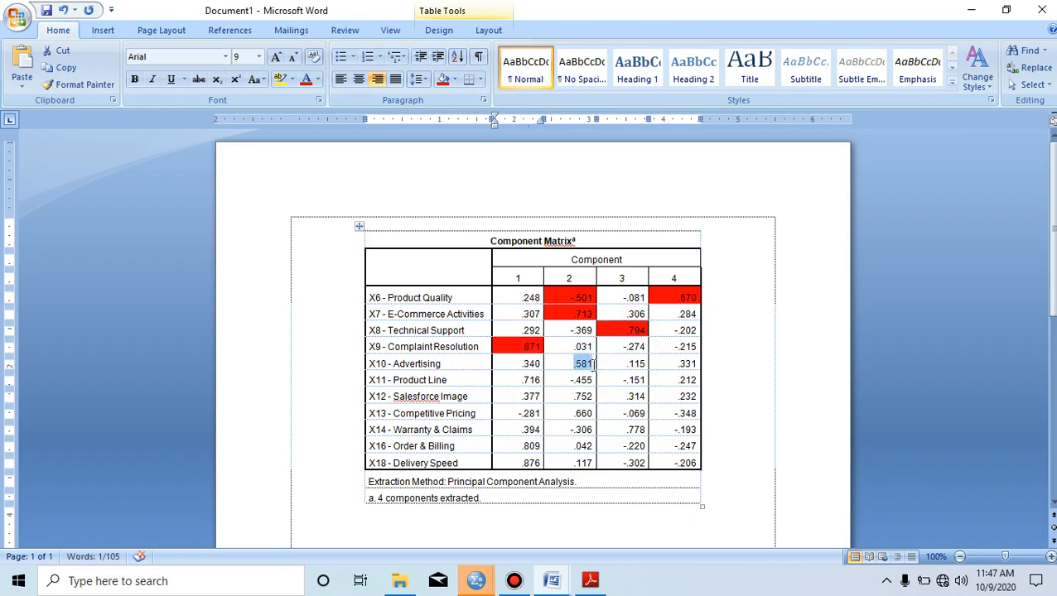
click(444, 79)
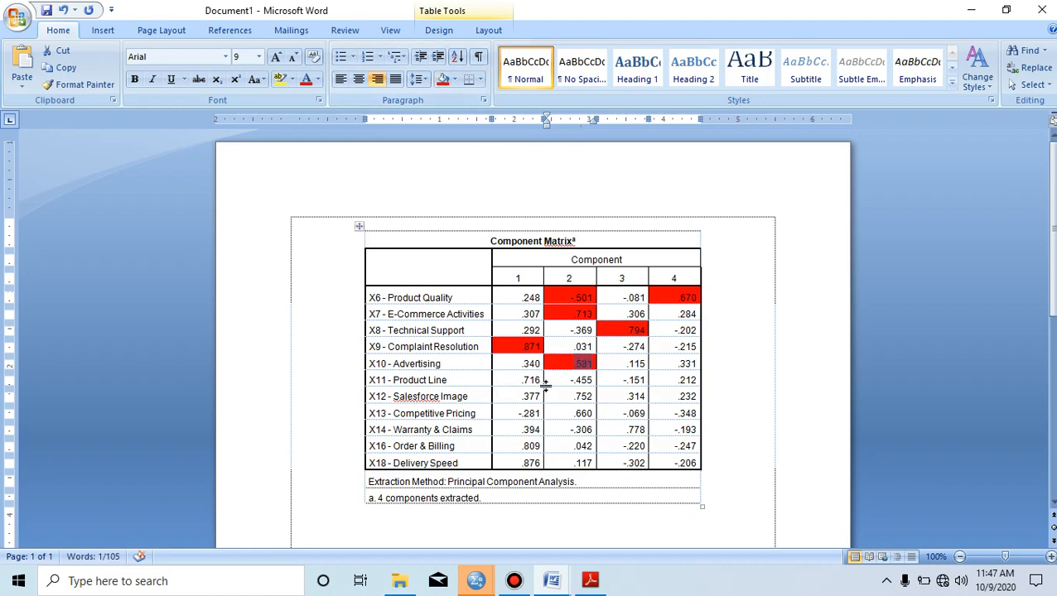
Shade red the X11 - Product Line loading under component 1 and the X12 - Salesforce Image loading under component 2
drag(520, 379, 542, 381)
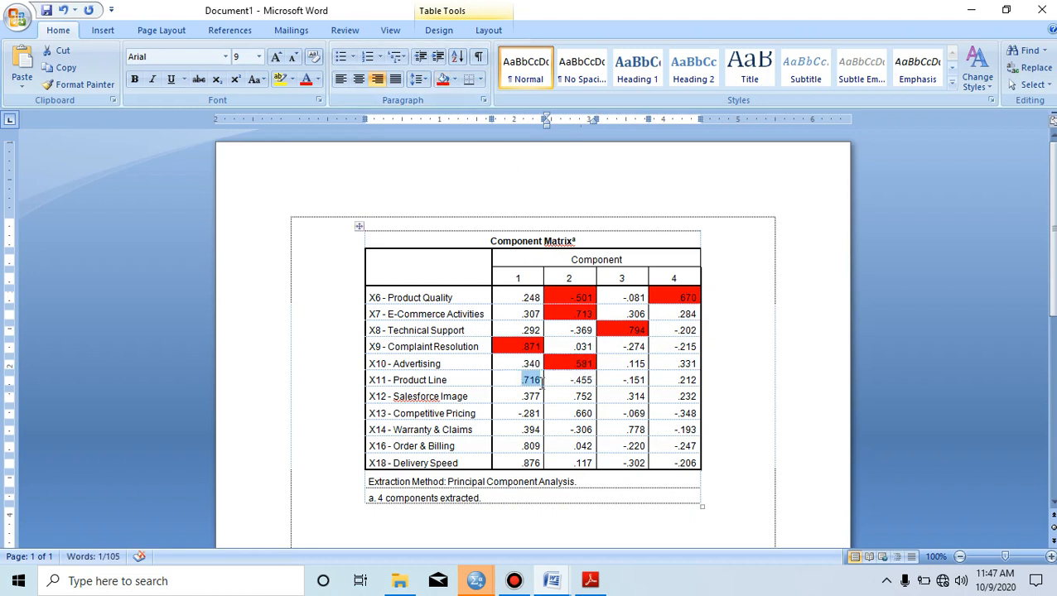
click(443, 80)
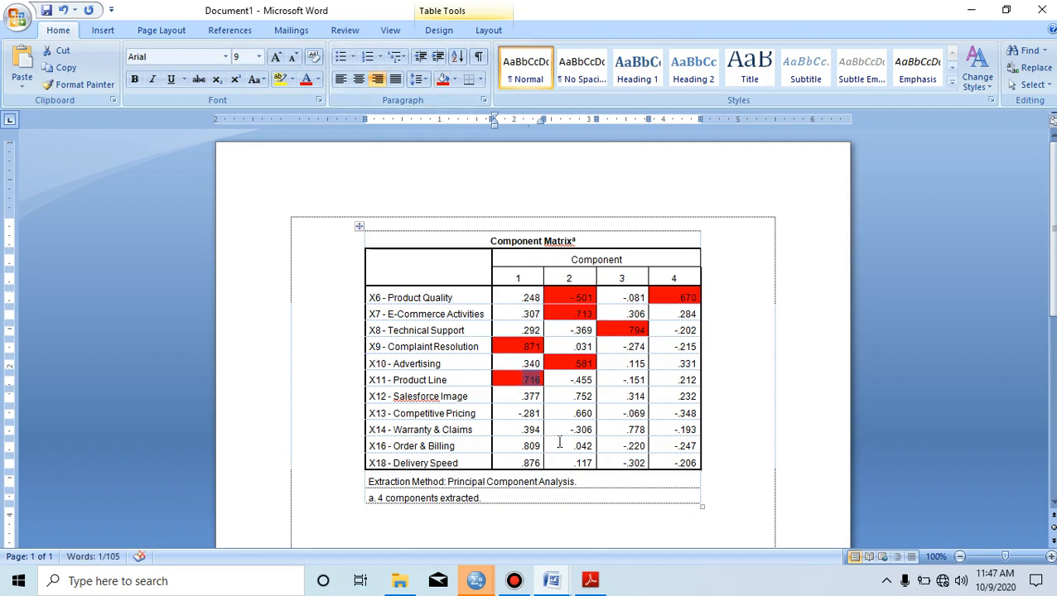
mouse_move(576, 396)
mouse_down()
mouse_move(598, 396)
mouse_move(588, 397)
mouse_up()
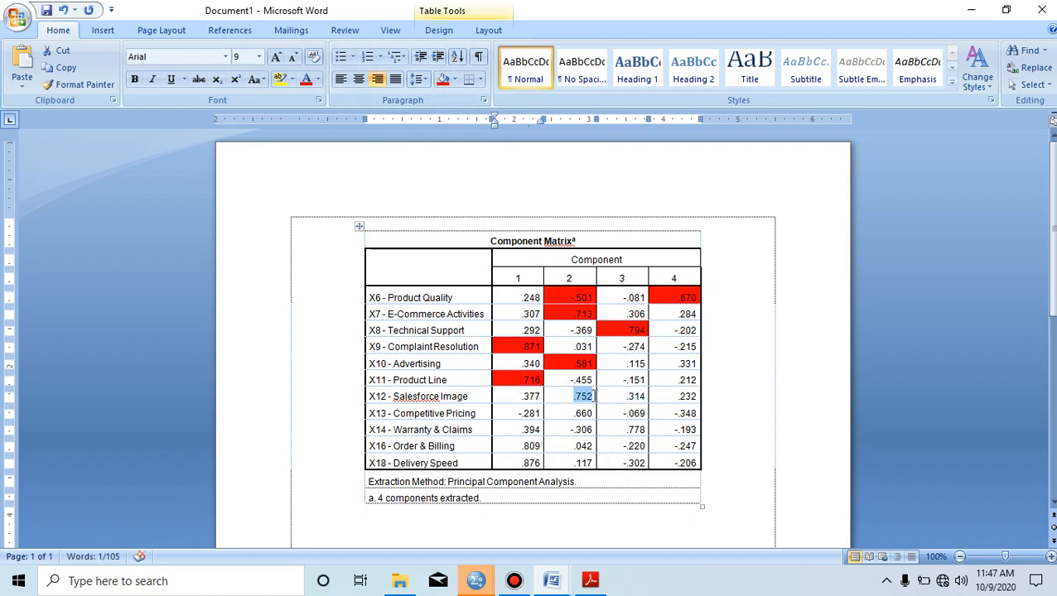
click(444, 80)
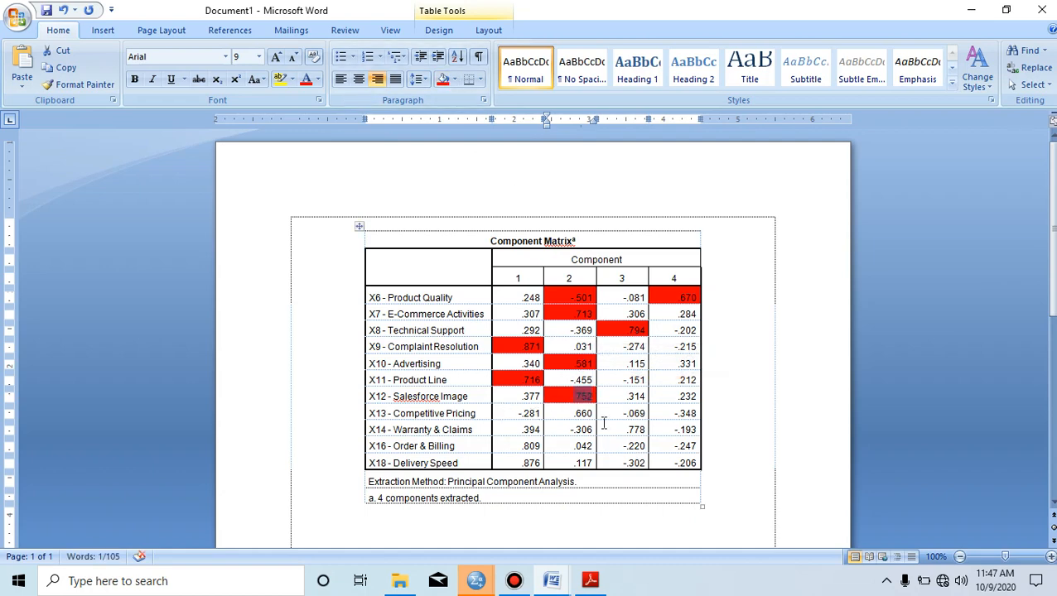
Shade red the X13 - Competitive Pricing loading under component 2 and the X14 - Warranty & Claims loading under component 3
mouse_move(578, 414)
mouse_down()
mouse_move(634, 414)
mouse_move(592, 414)
mouse_up()
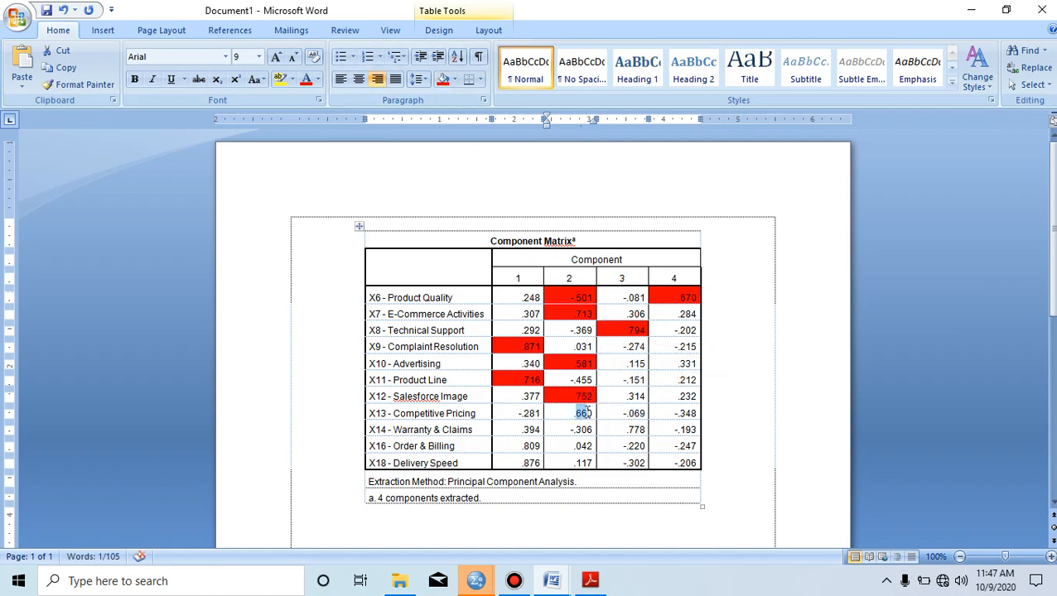
click(443, 82)
drag(617, 428, 646, 429)
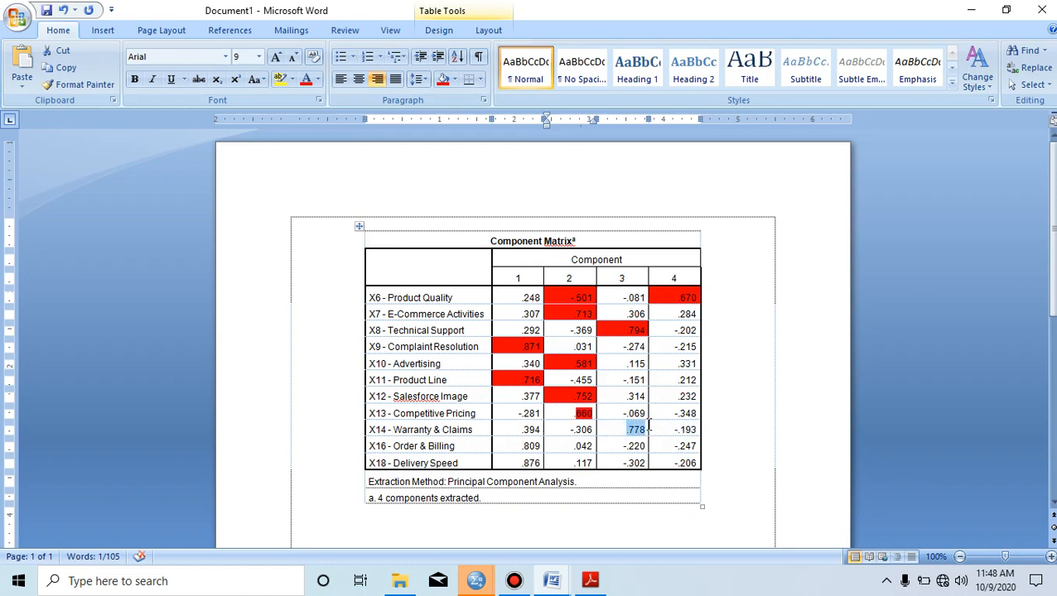
click(443, 78)
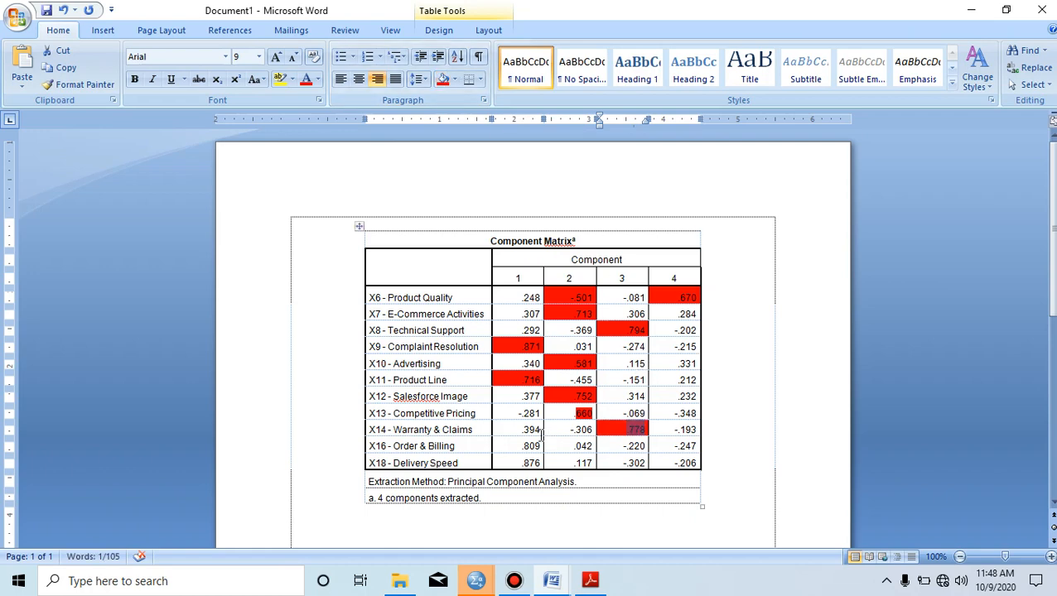
Shade the component 1 loadings of X16 - Order & Billing and X18 - Delivery Speed red
mouse_move(519, 445)
mouse_down()
mouse_move(584, 447)
mouse_move(540, 446)
mouse_up()
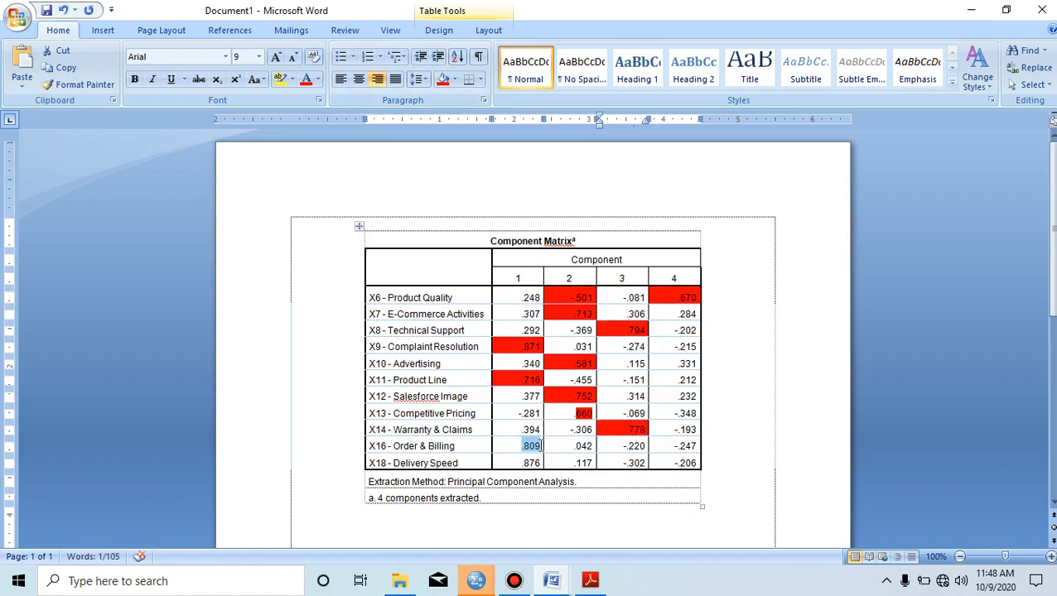
click(443, 79)
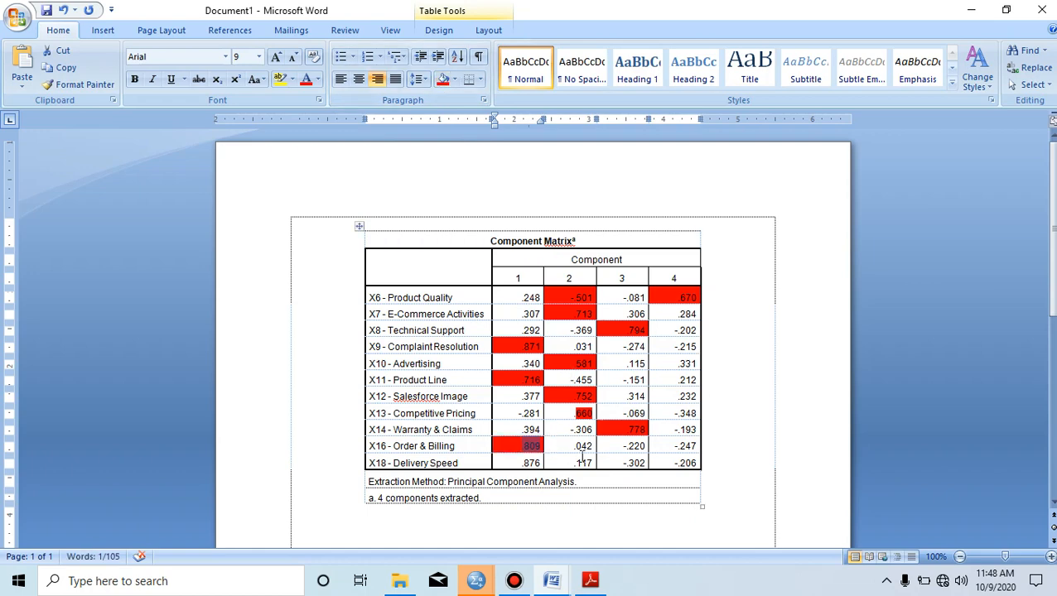
mouse_move(535, 463)
mouse_down()
mouse_move(549, 464)
mouse_move(516, 463)
mouse_up()
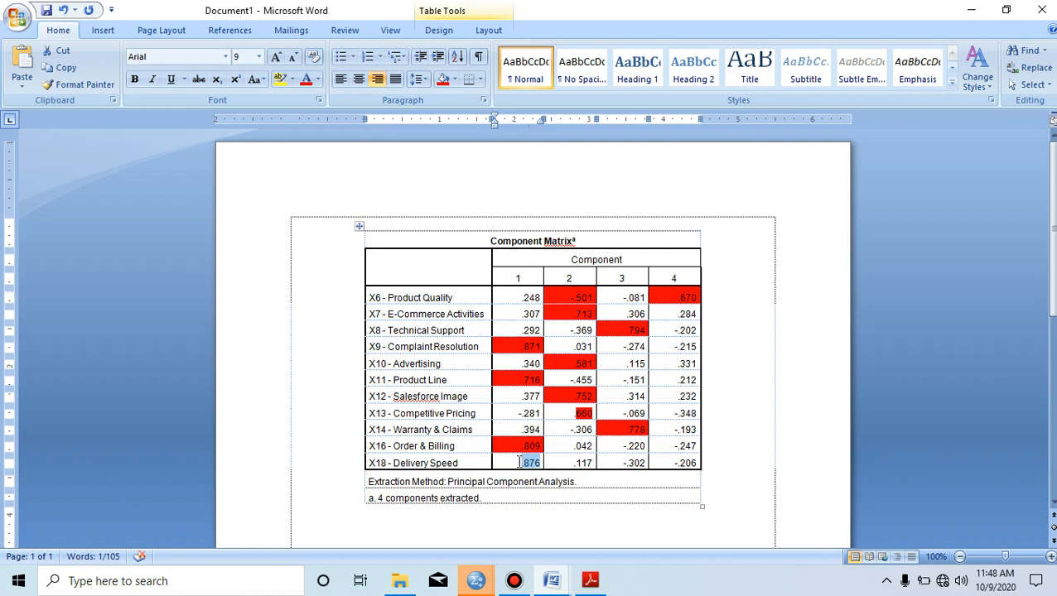
click(440, 79)
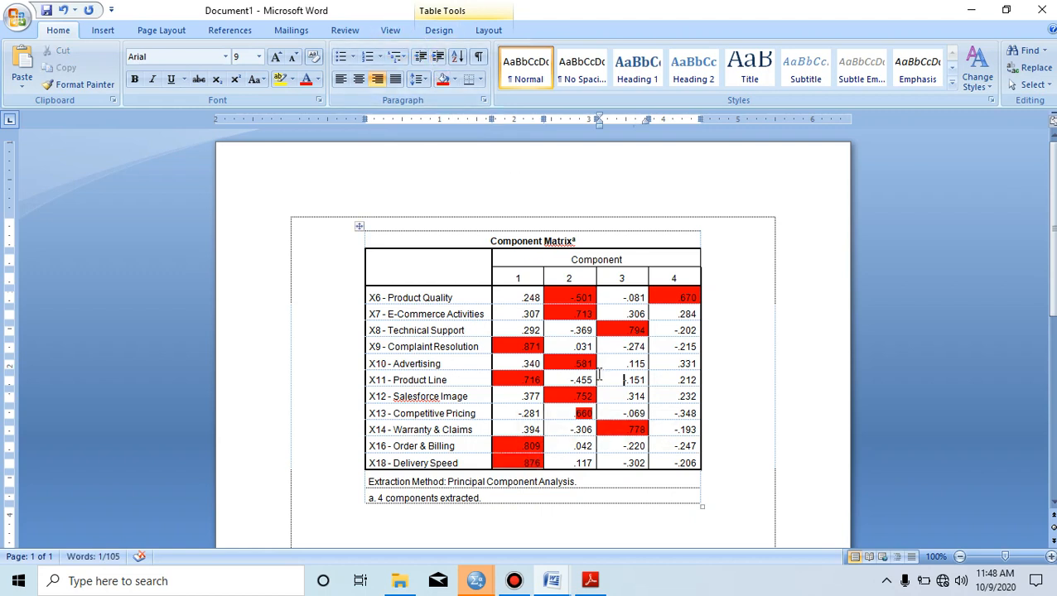
Extend the red shading of the X13 - Competitive Pricing loading under component 2 to fill its whole cell
click(578, 363)
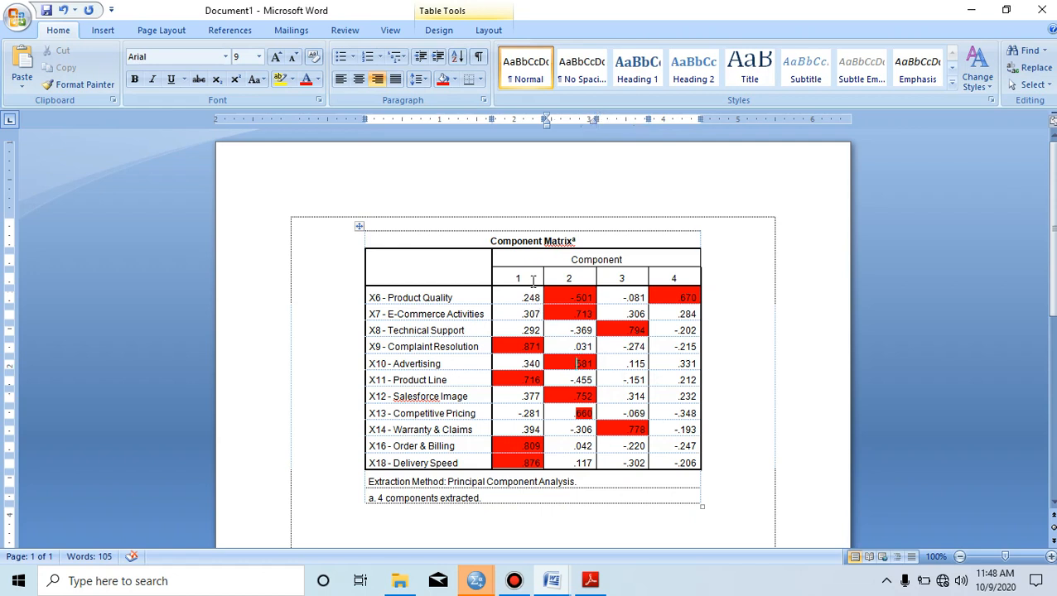
drag(532, 280, 674, 453)
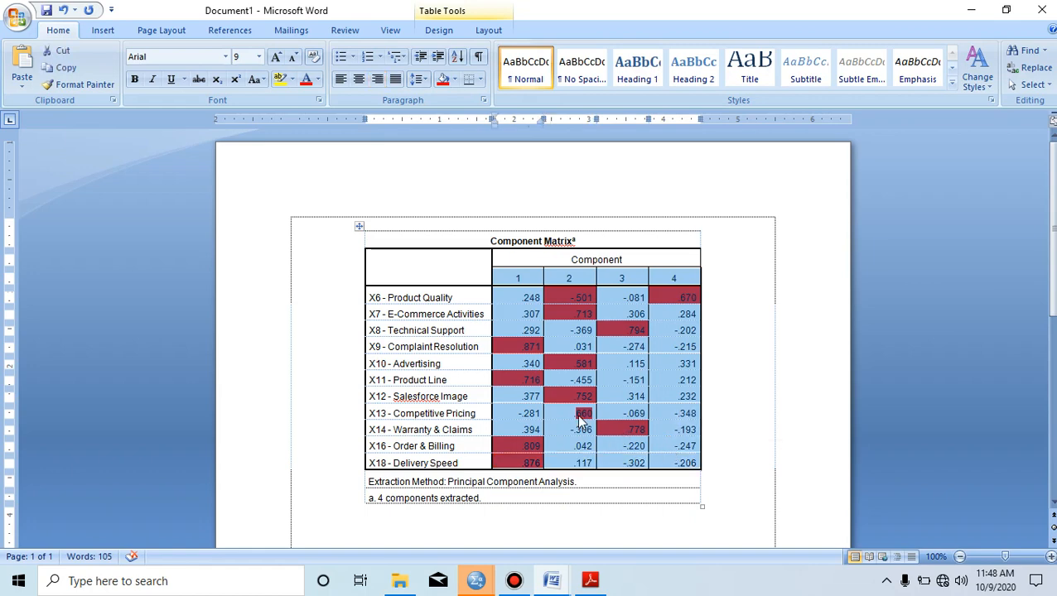
click(579, 417)
mouse_move(571, 413)
mouse_down()
mouse_move(611, 414)
mouse_move(591, 414)
mouse_up()
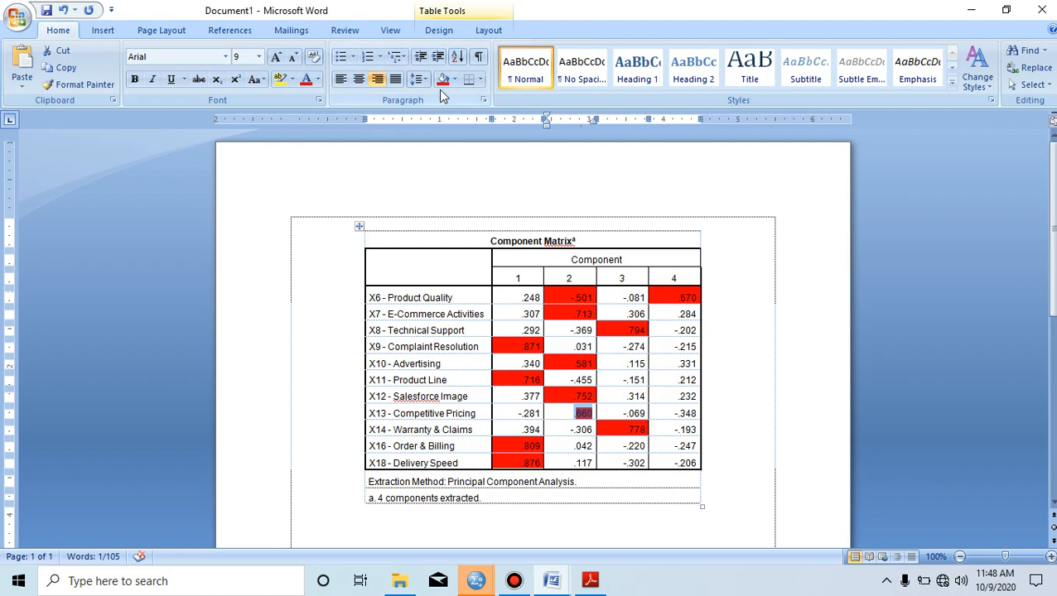
click(443, 78)
Examine the shaded loadings across the four components, checking X6 - Product Quality for cross-loading on components 2 and 4
click(530, 297)
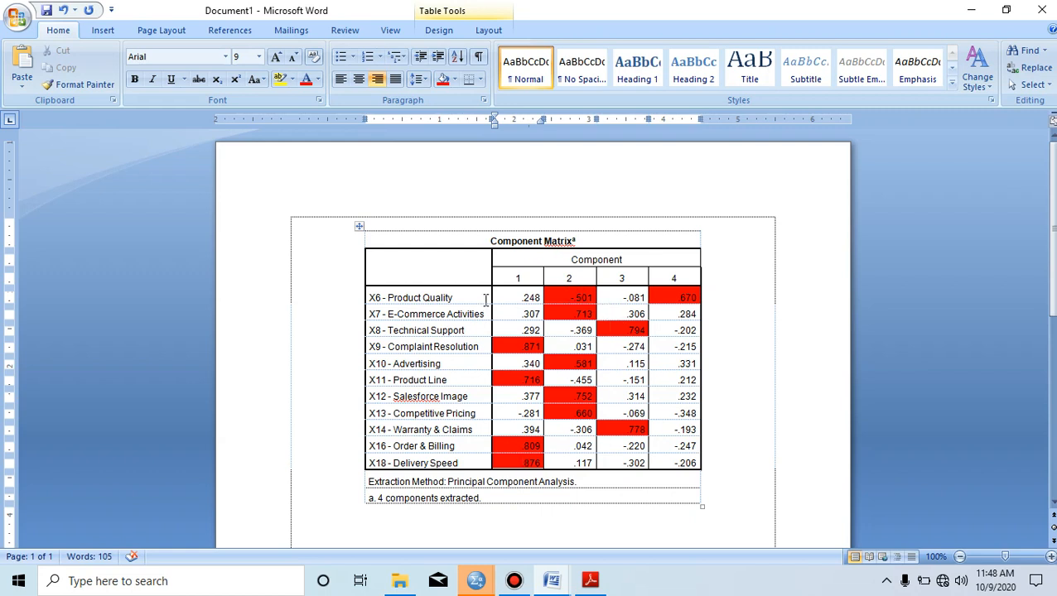
click(567, 297)
click(564, 412)
click(622, 329)
click(670, 297)
click(570, 296)
click(585, 278)
click(619, 279)
click(566, 278)
click(667, 278)
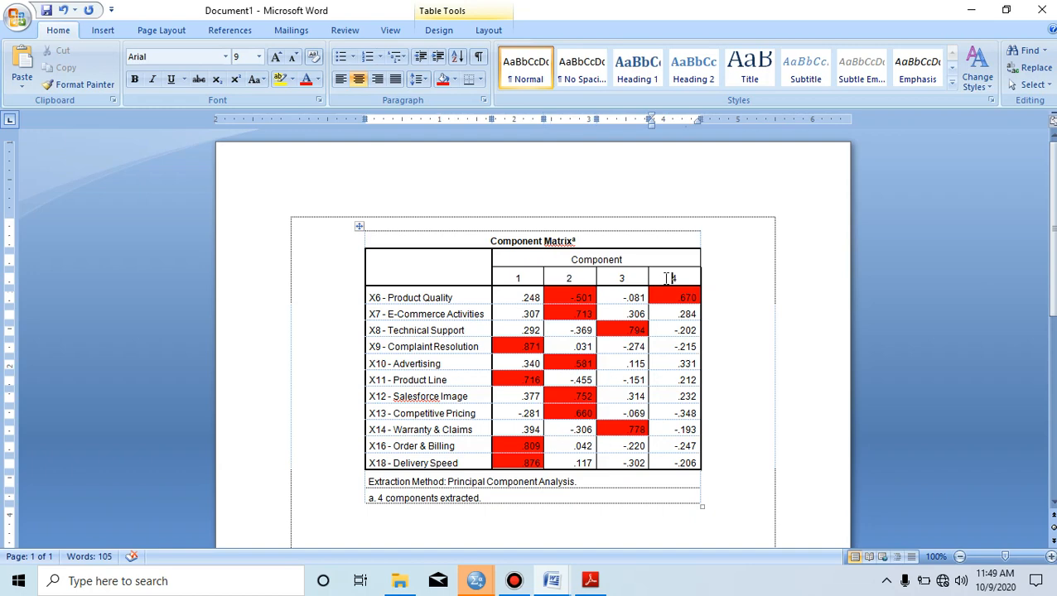
click(571, 279)
click(532, 277)
click(577, 277)
Switch to the SPSS output and copy the Rotated Component Matrix table
click(475, 580)
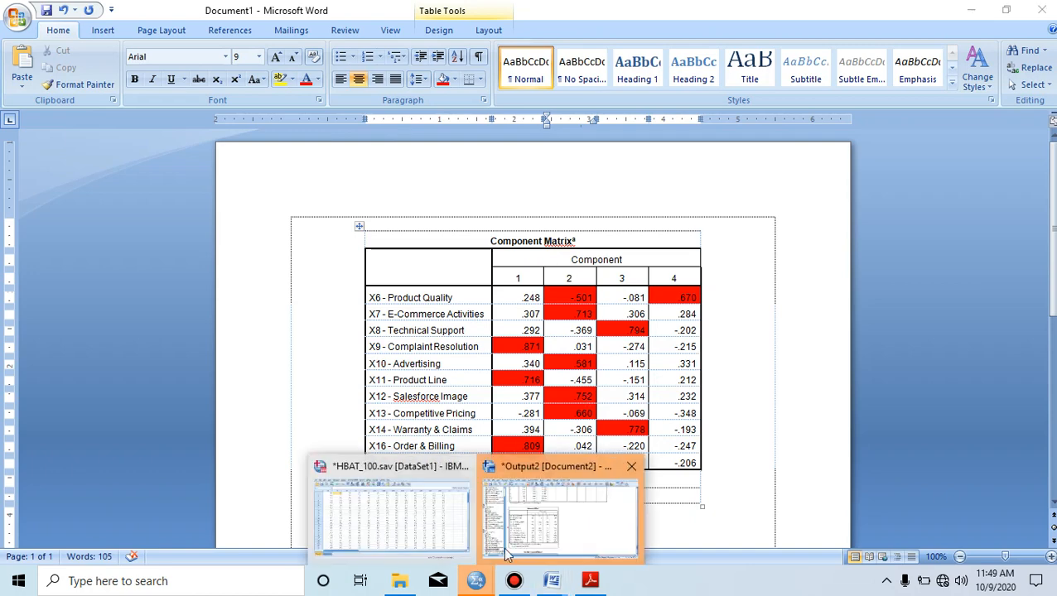
click(515, 538)
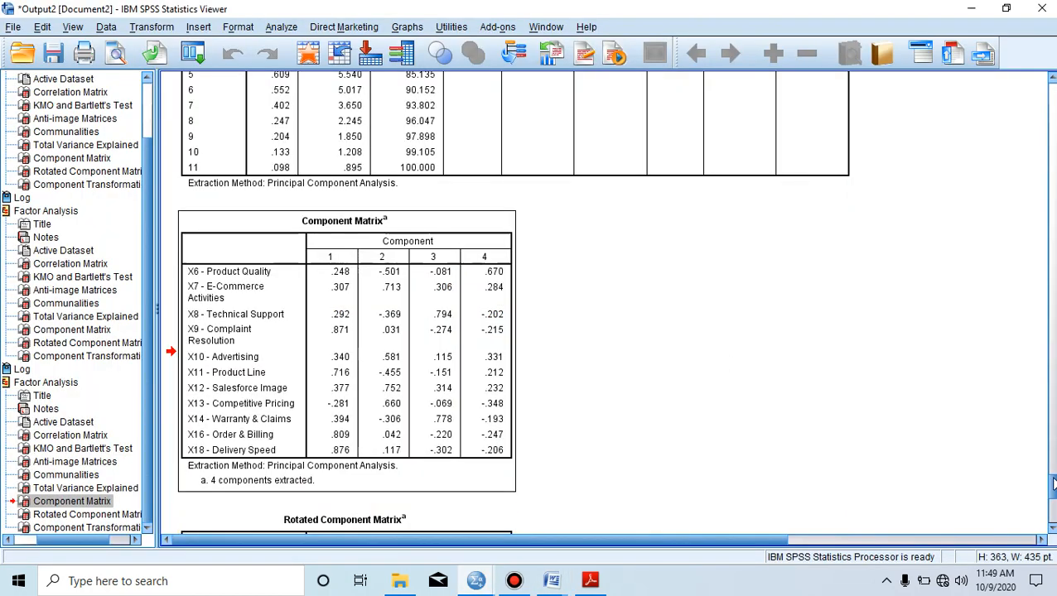
scroll(609, 302, down, 5)
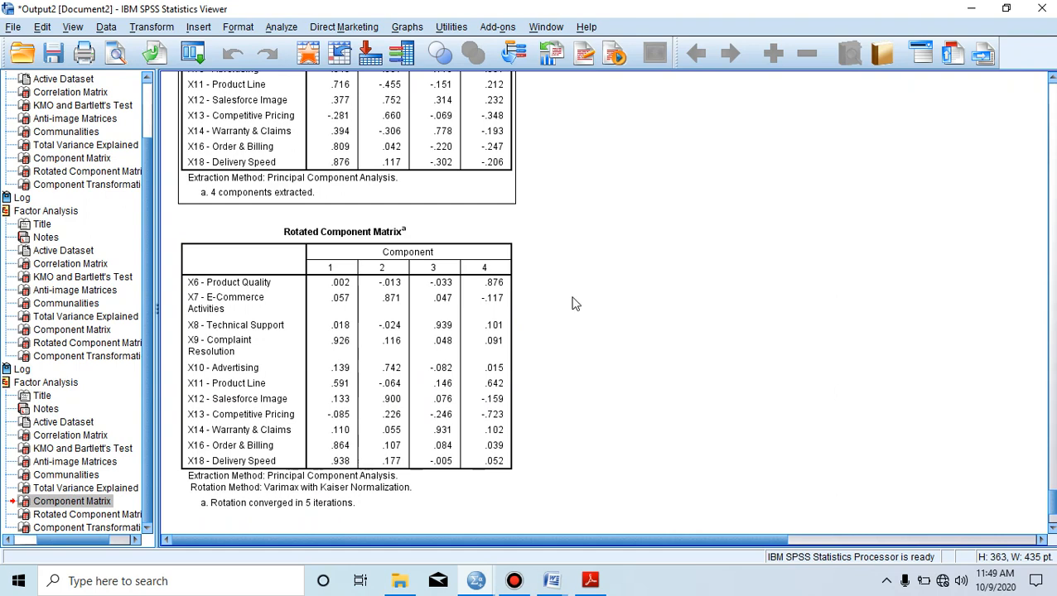
click(413, 328)
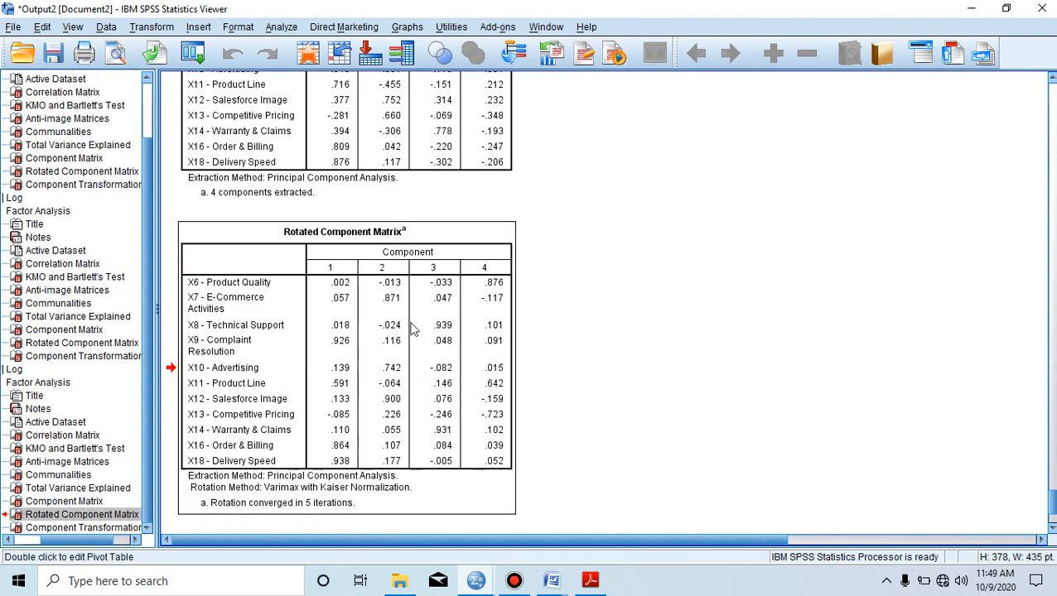
right_click(413, 330)
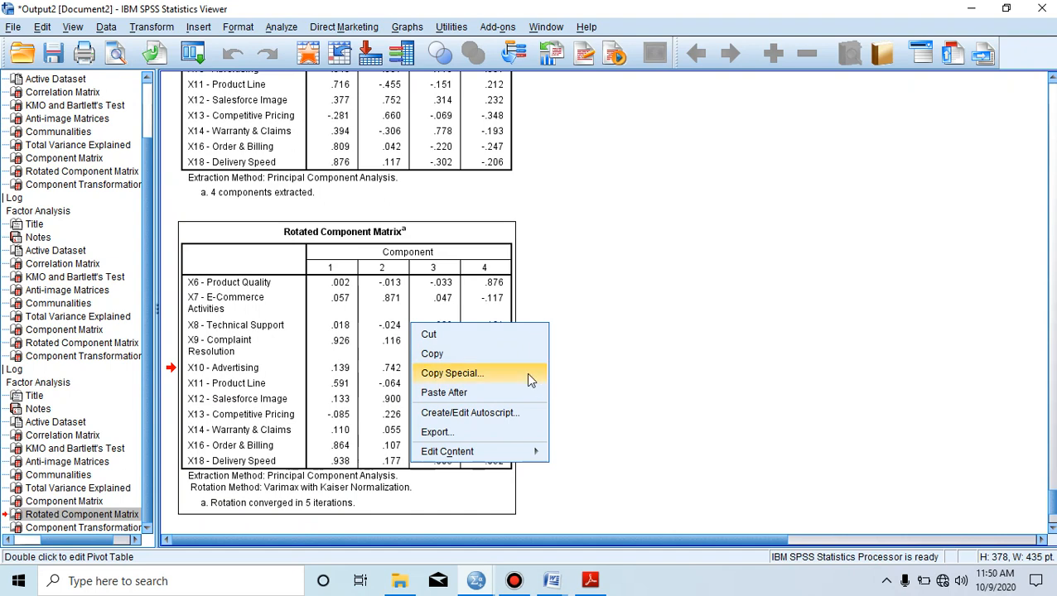
click(514, 354)
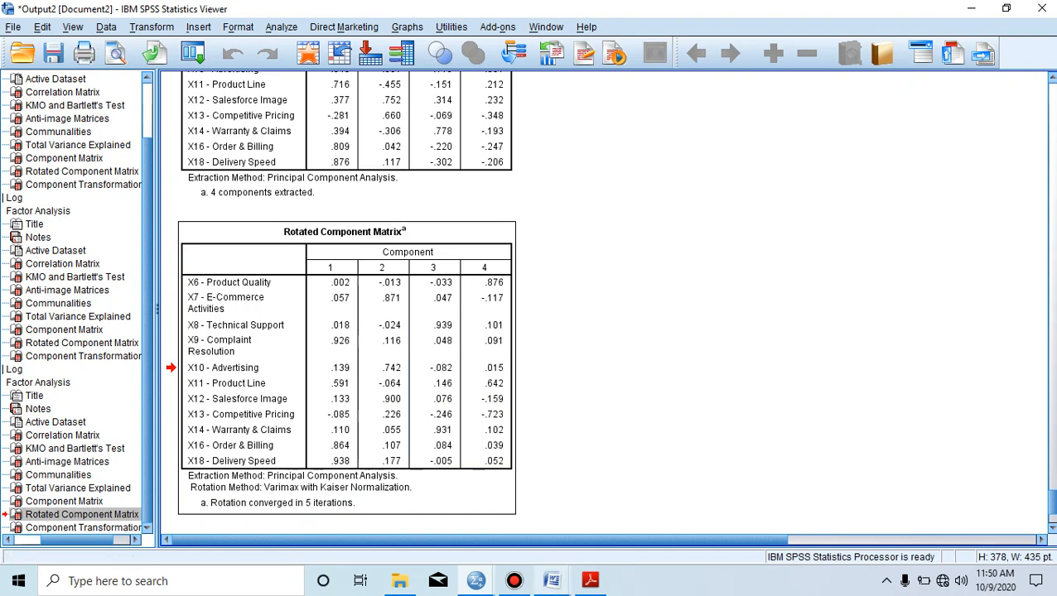
Switch back to the Word document, paste the Rotated Component Matrix below the Component Matrix, and centre it on the page
mouse_move(571, 577)
click(609, 542)
click(679, 518)
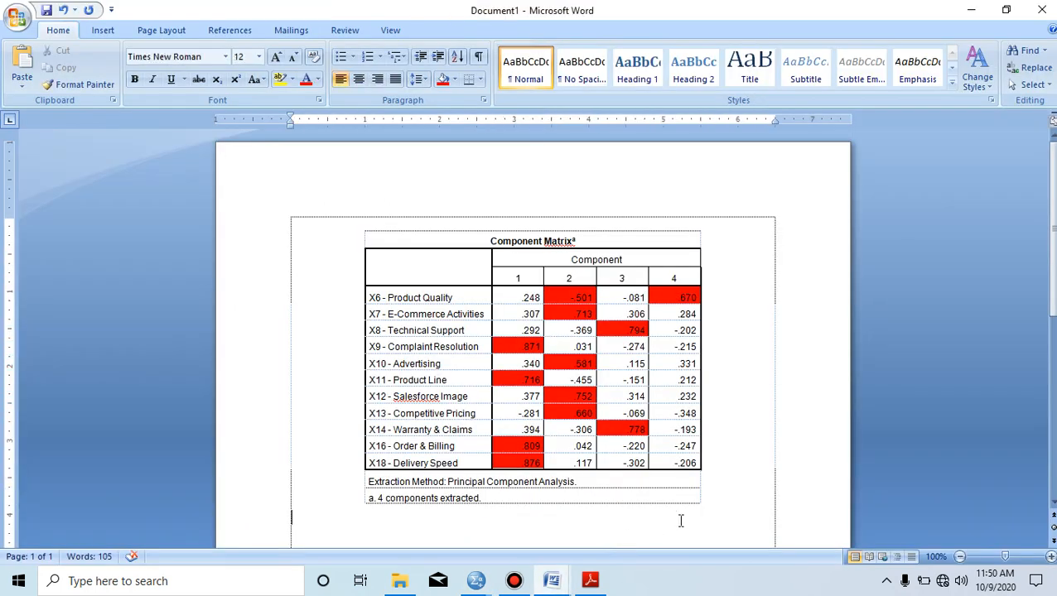
key(ctrl+v)
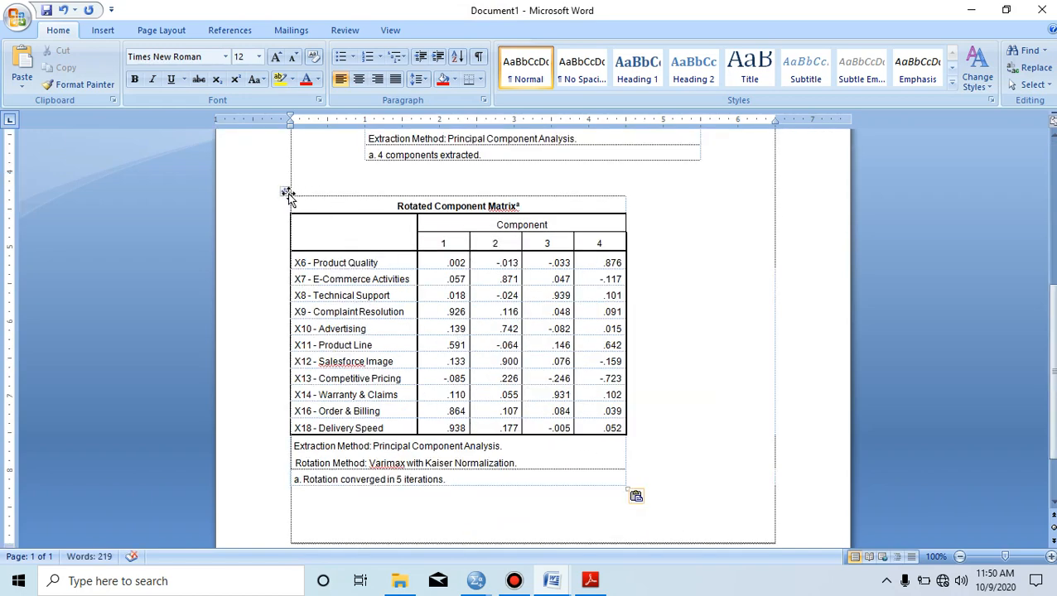
click(284, 191)
key(ctrl+e)
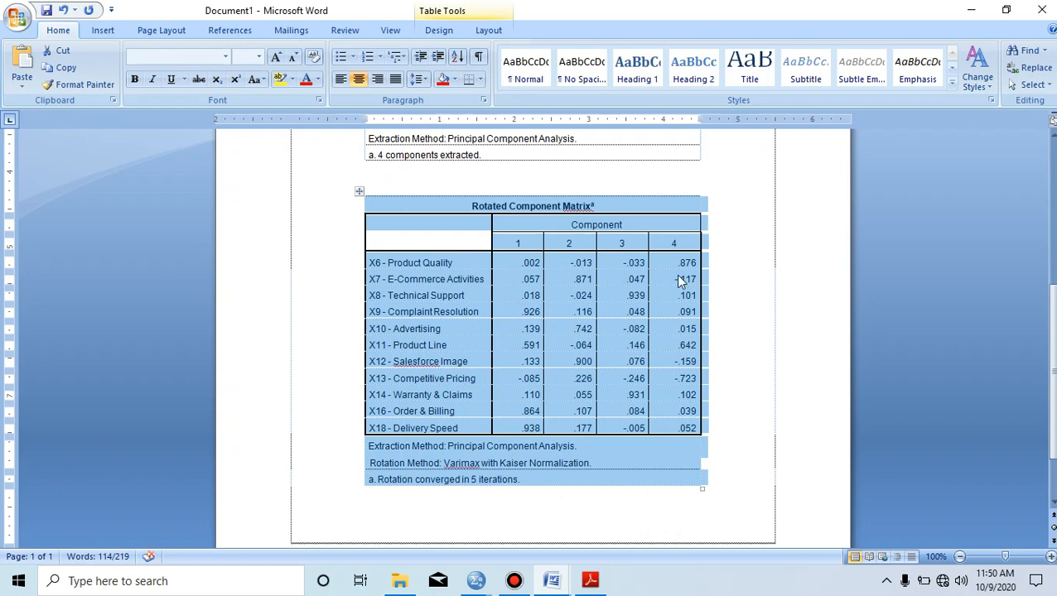
click(760, 296)
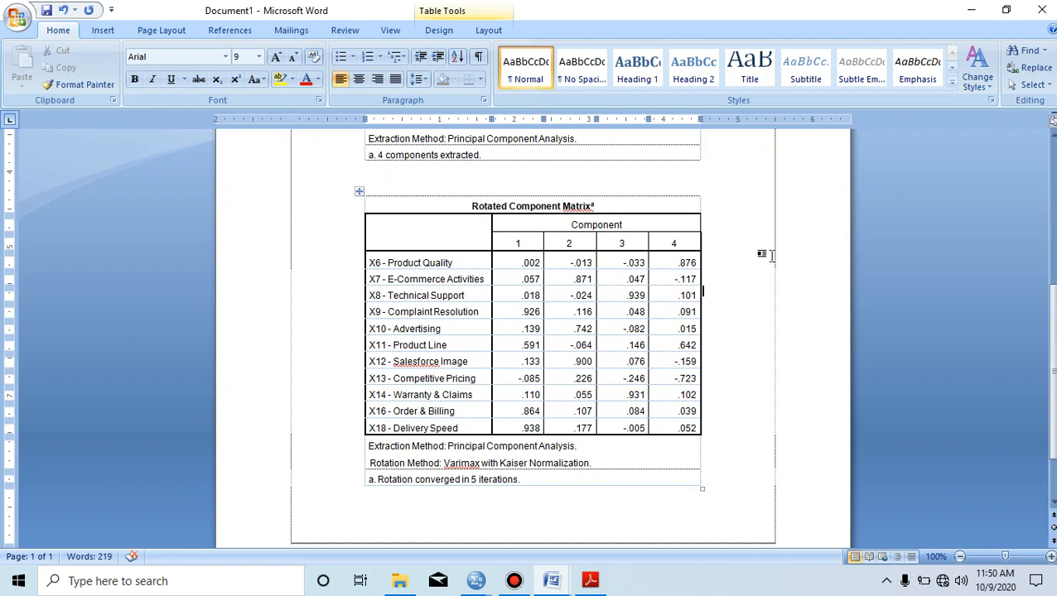
Compare X6 - Product Quality's loadings in the unrotated Component Matrix with those in the Rotated Component Matrix
key(Up)
key(Up)
key(Up)
key(Up)
key(Up)
key(Up)
key(Up)
key(Up)
key(Up)
key(Up)
key(Up)
key(Up)
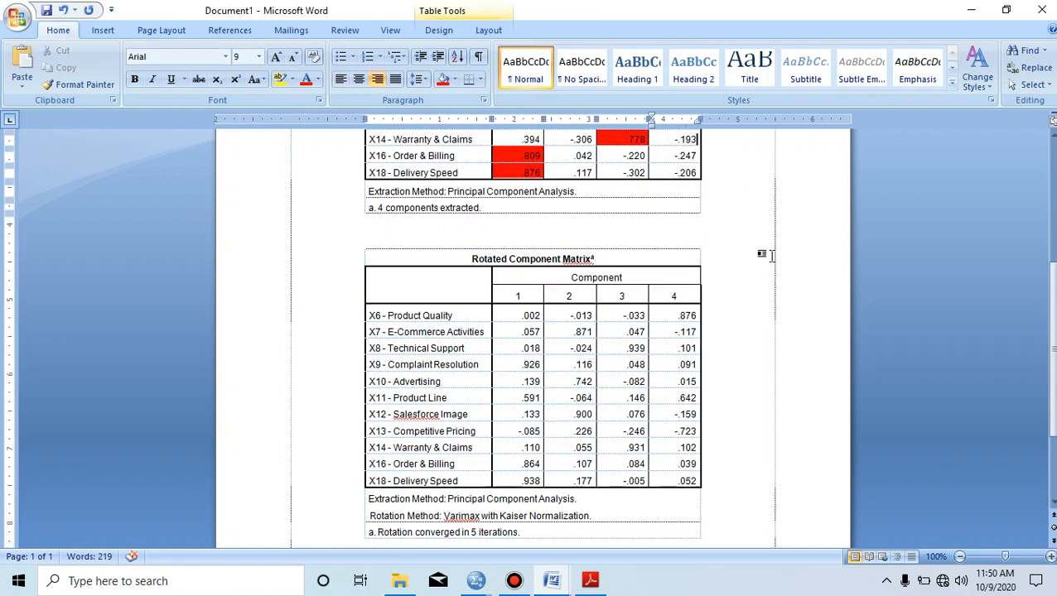
key(Up)
key(Up)
key(Up)
key(Up)
key(Up)
key(Up)
key(Up)
key(Up)
key(Up)
key(Up)
key(Up)
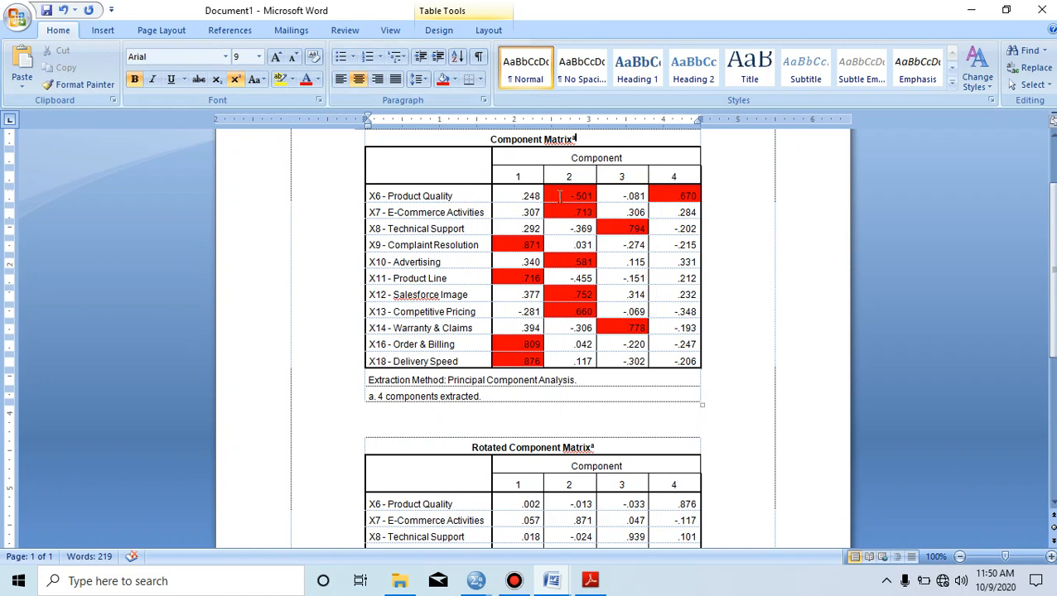
drag(570, 196, 603, 195)
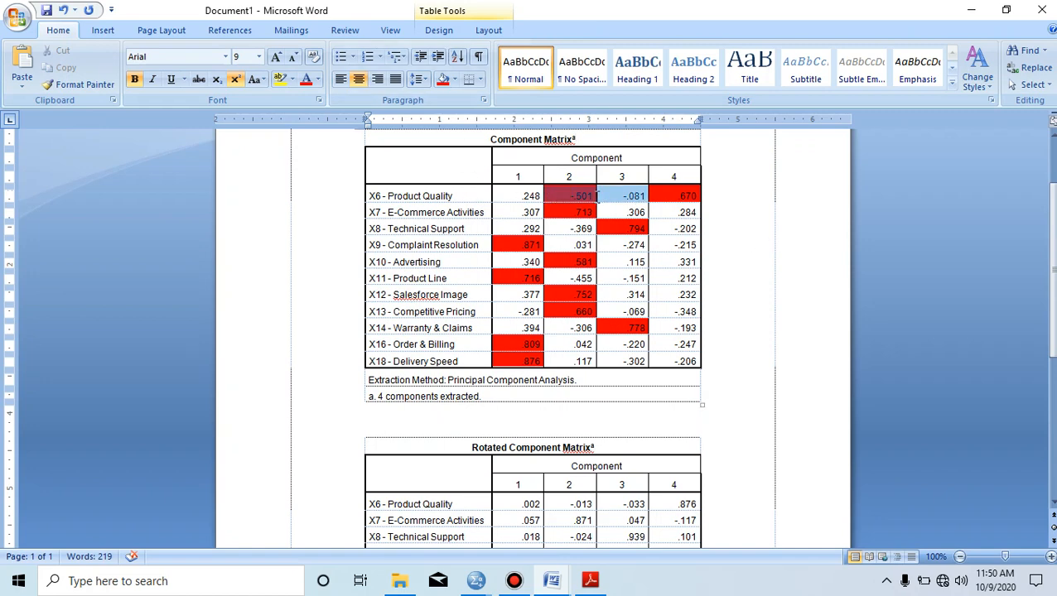
click(598, 195)
click(661, 197)
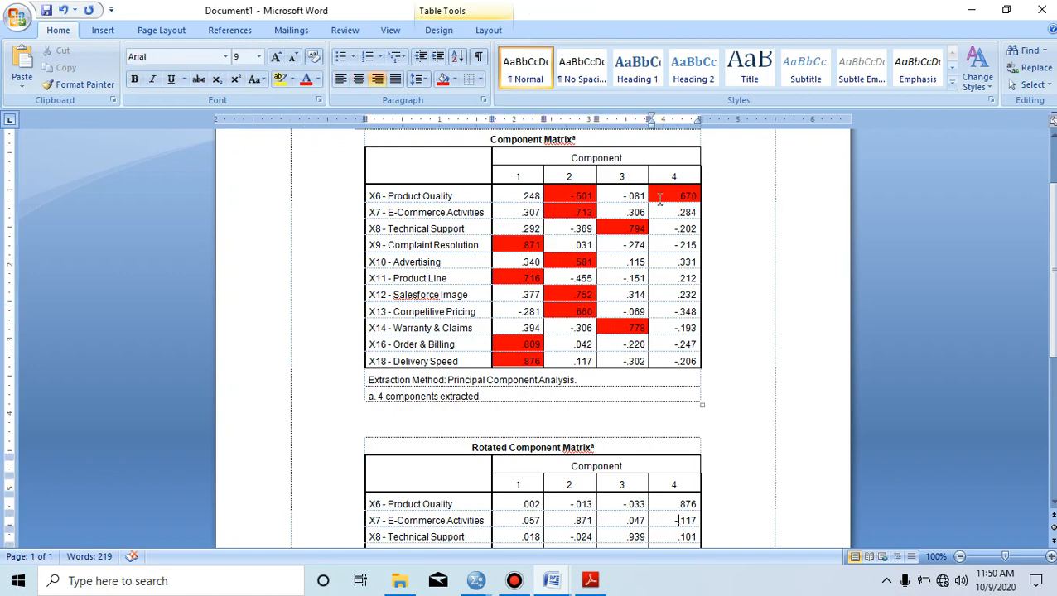
scroll(660, 198, down, 5)
key(Down)
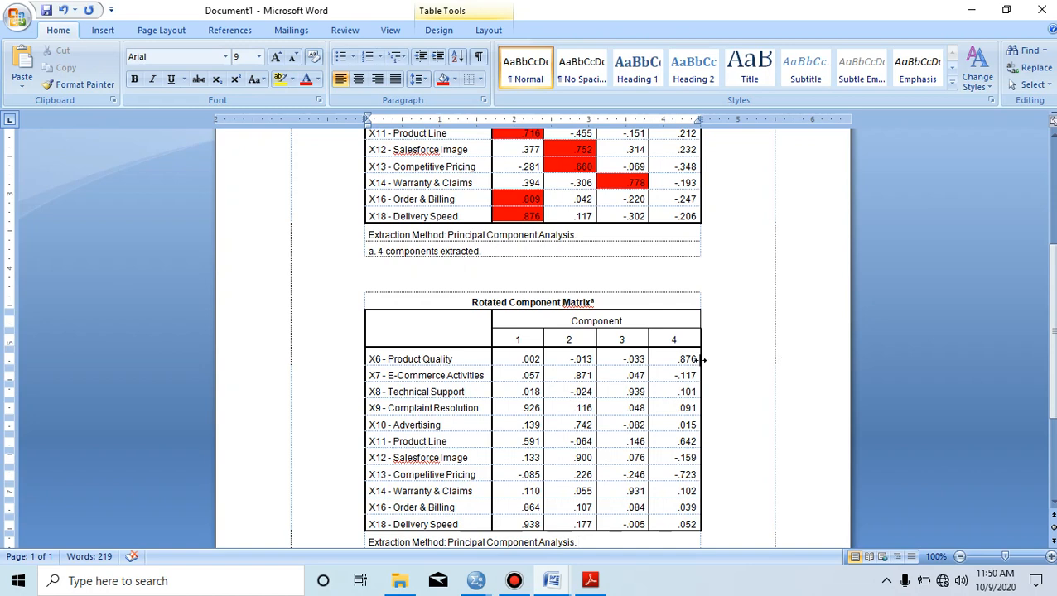
In the Rotated Component Matrix, shade red X6's loading on component 4, X7's on component 2 and X8's on component 3
drag(696, 359, 668, 359)
click(438, 77)
click(469, 373)
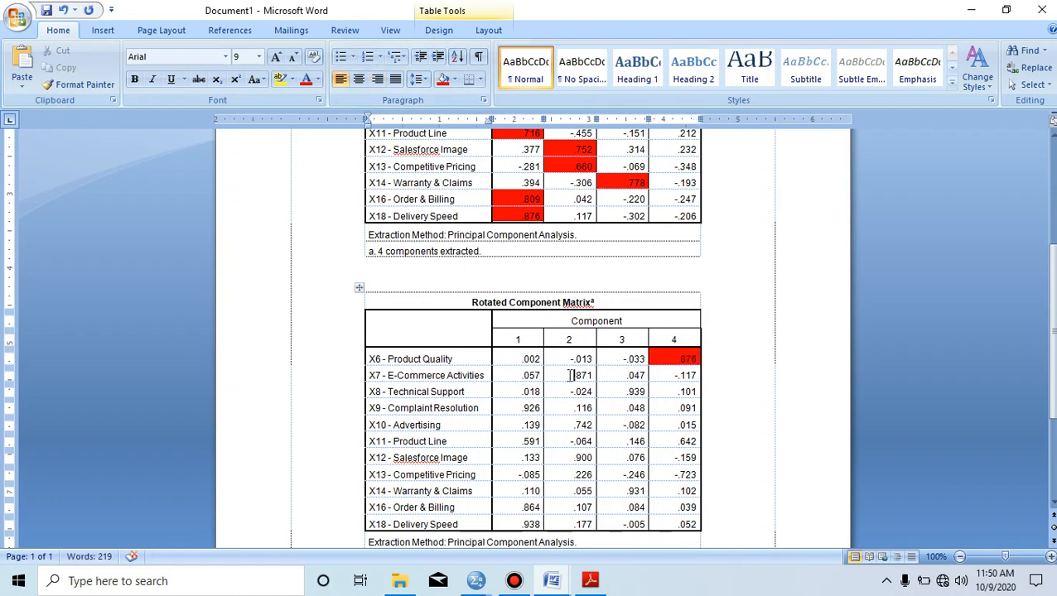
drag(570, 375, 596, 375)
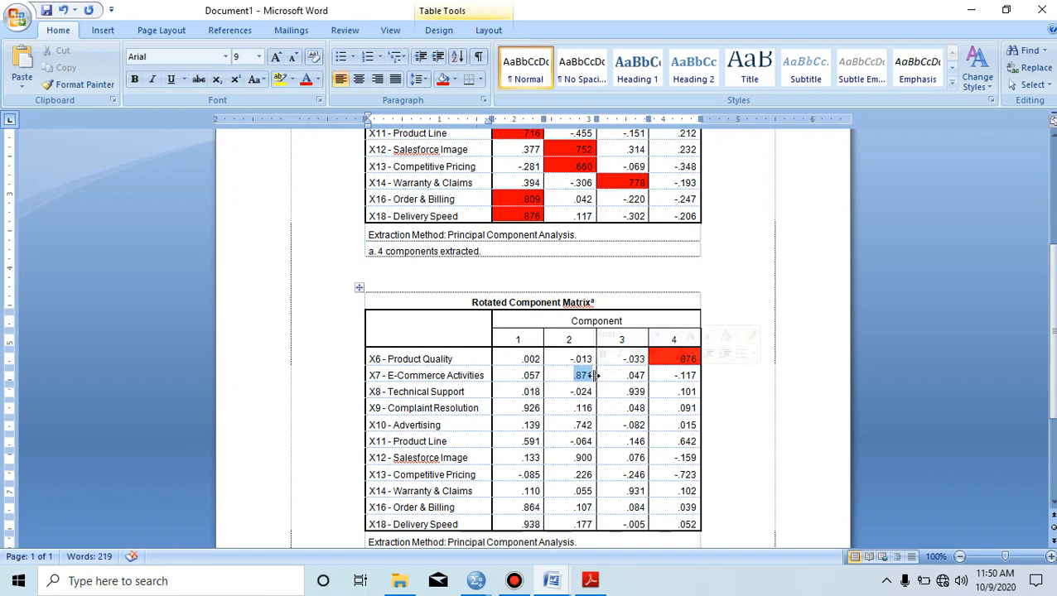
click(443, 81)
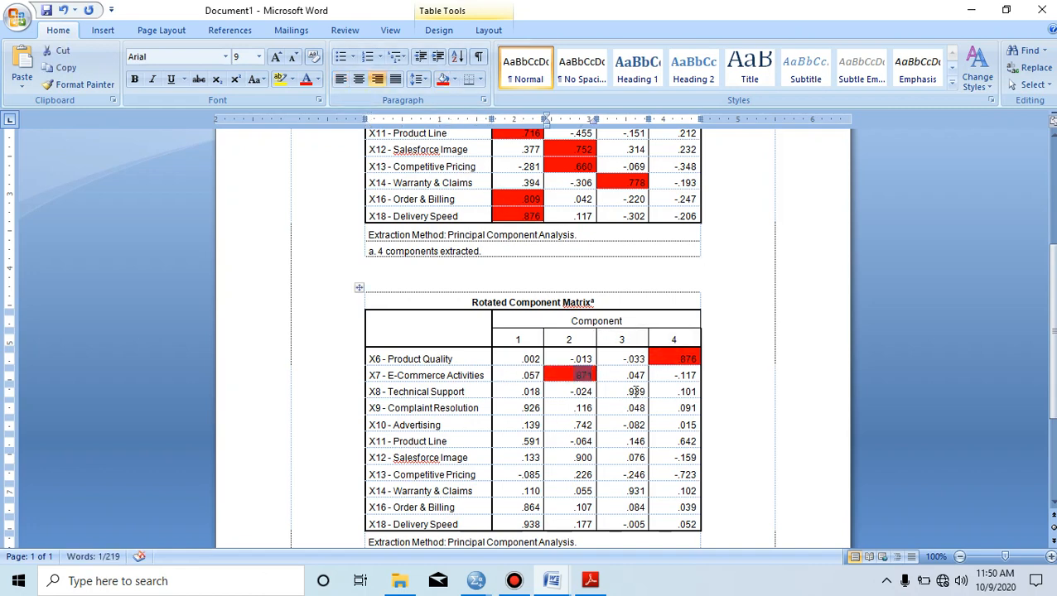
drag(645, 392, 603, 392)
click(445, 80)
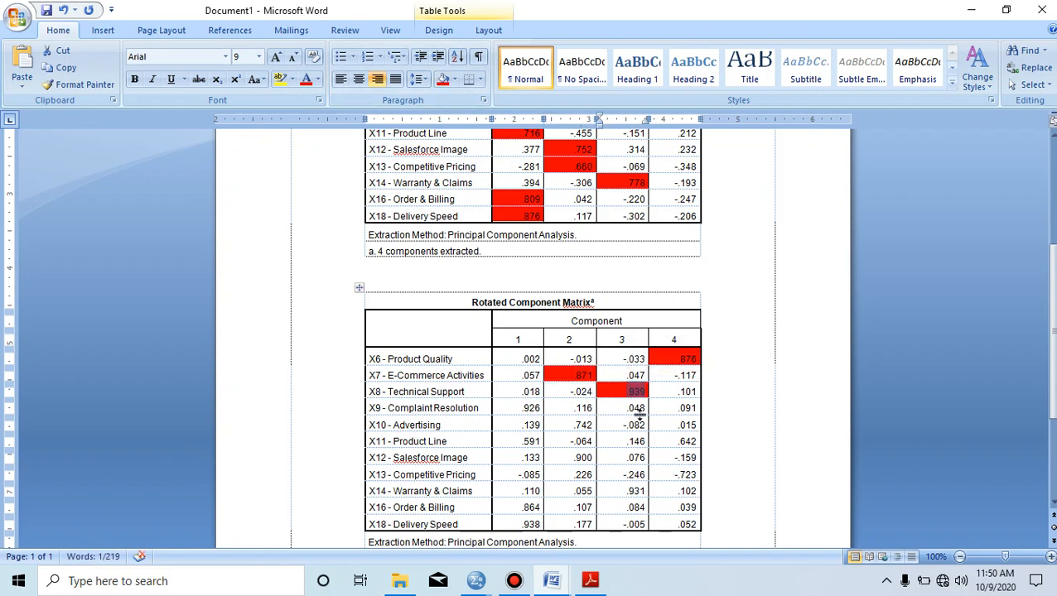
Shade red the rotated loadings of X9 - Complaint Resolution on component 1 and X10 - Advertising on component 2
mouse_move(527, 405)
mouse_down()
mouse_move(571, 406)
mouse_move(531, 405)
mouse_move(540, 405)
mouse_up()
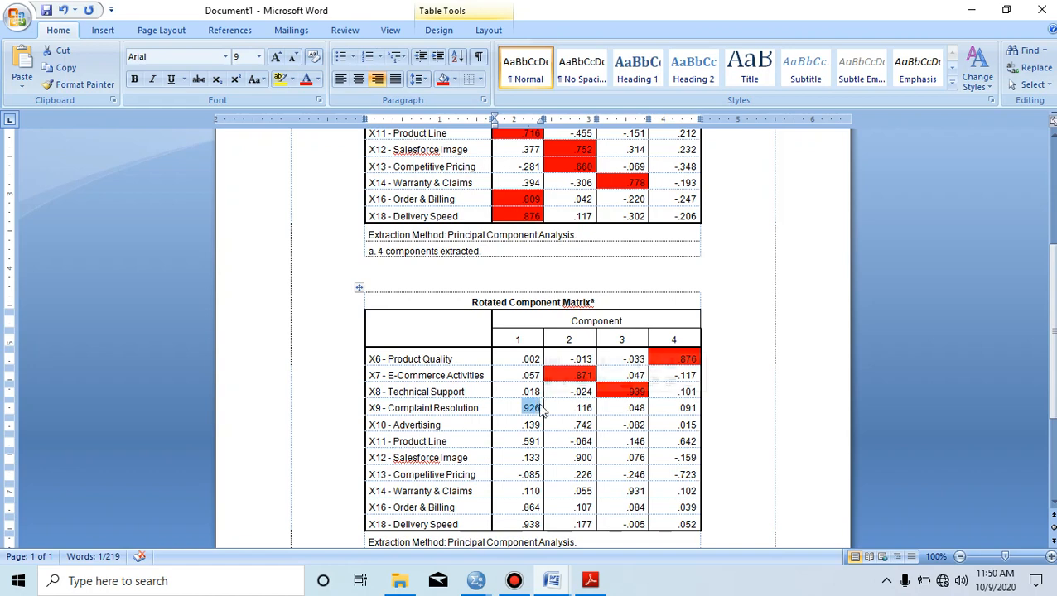
click(442, 79)
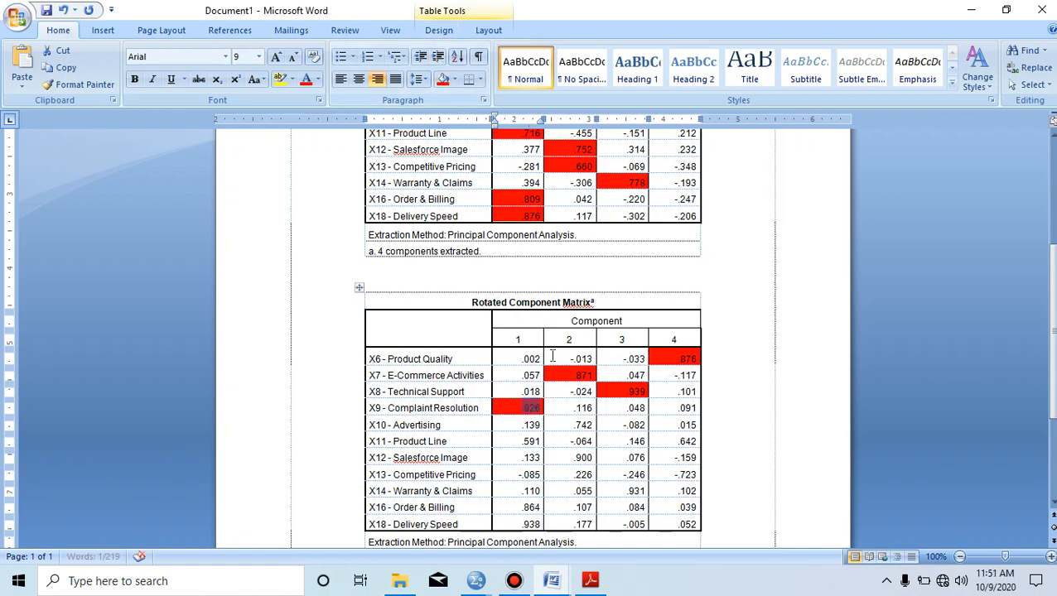
drag(573, 422, 594, 422)
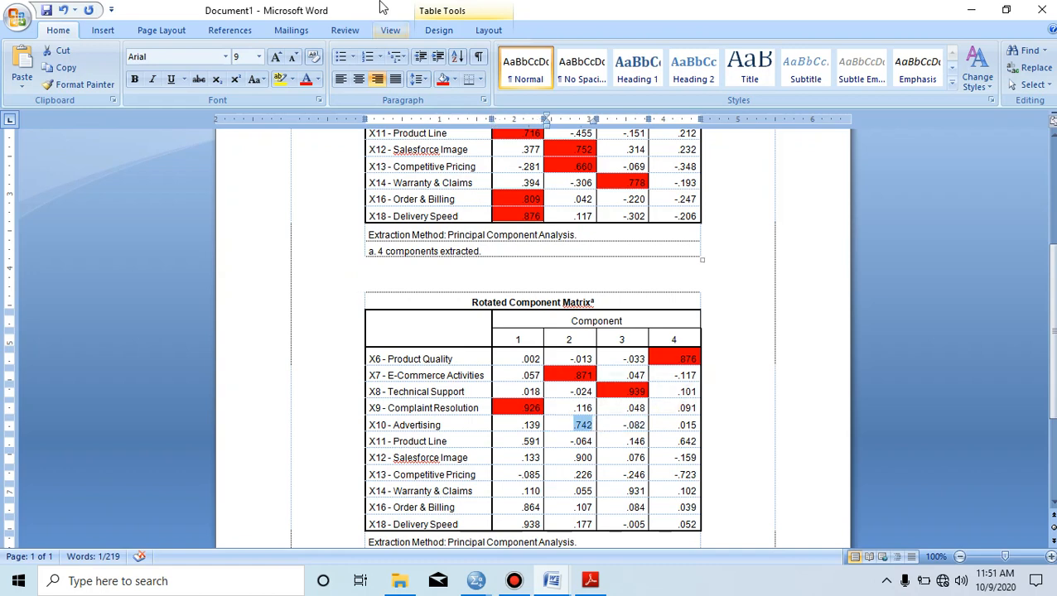
click(442, 79)
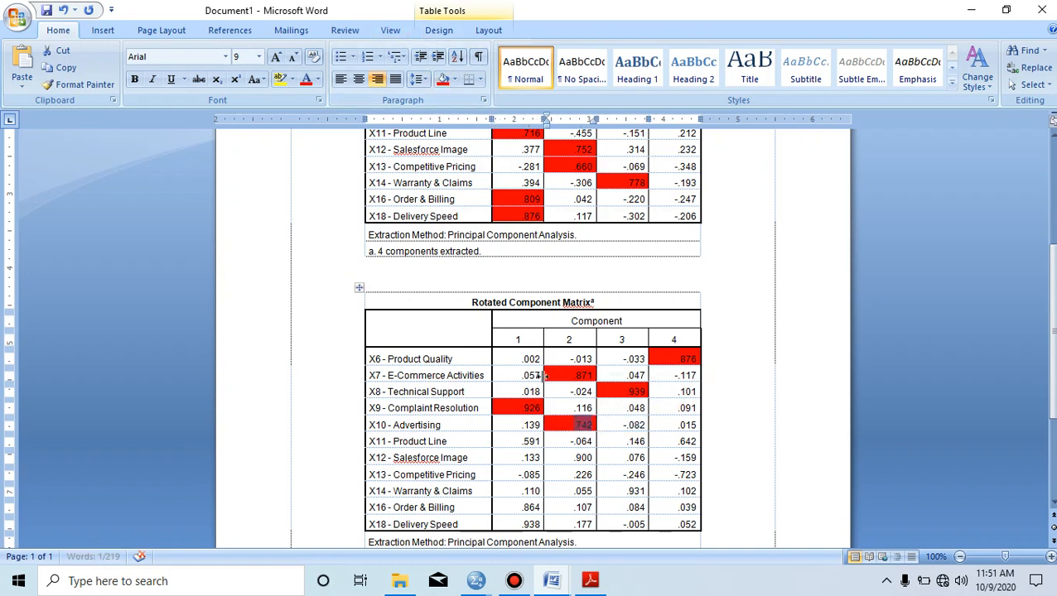
Shade red both high rotated loadings of X11 - Product Line, on components 1 and 4
drag(565, 442, 540, 441)
click(534, 441)
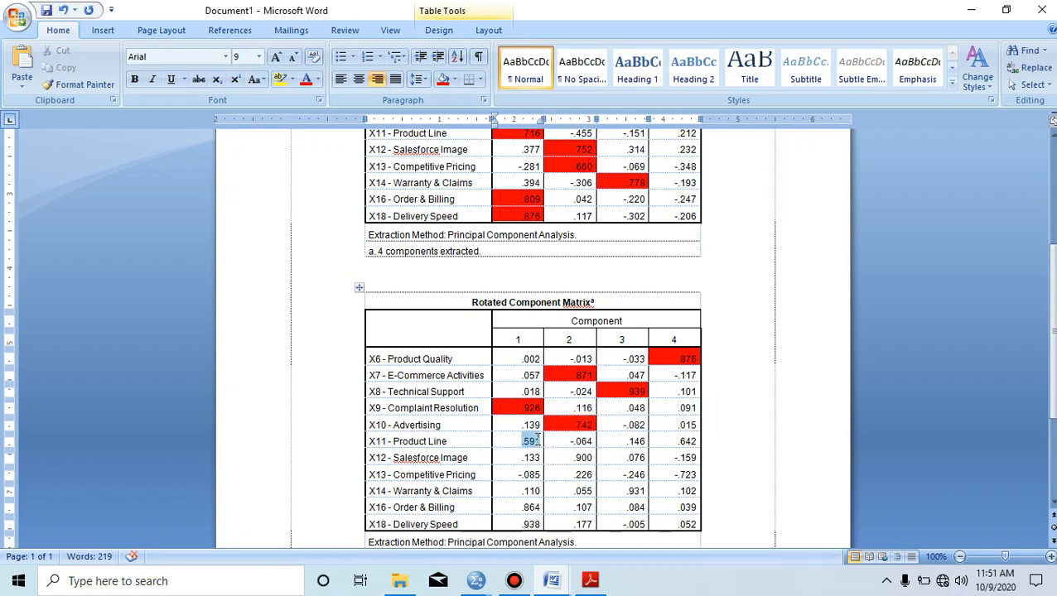
click(443, 79)
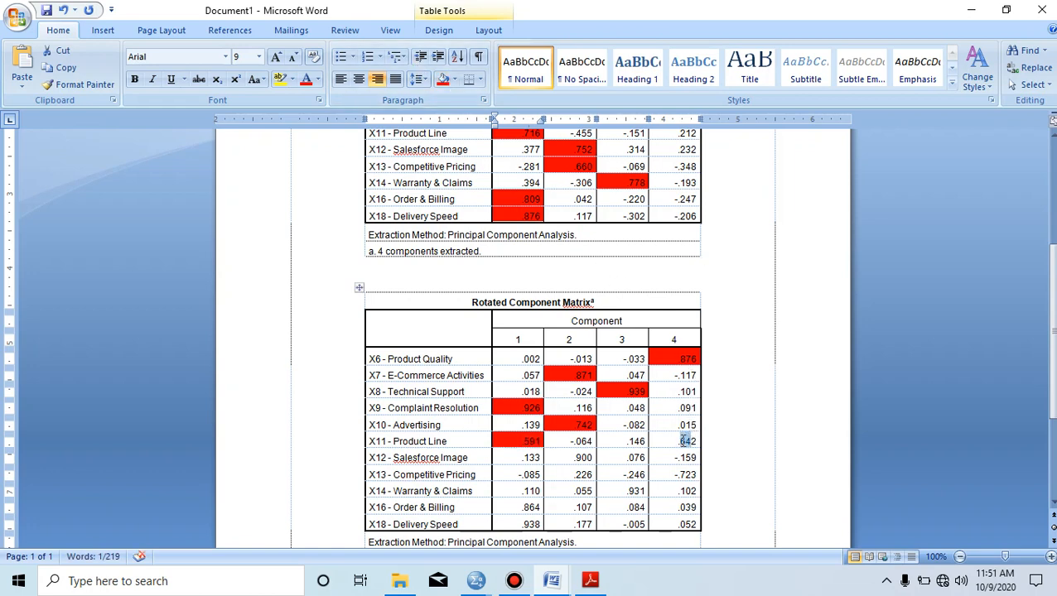
click(676, 441)
drag(676, 442, 696, 442)
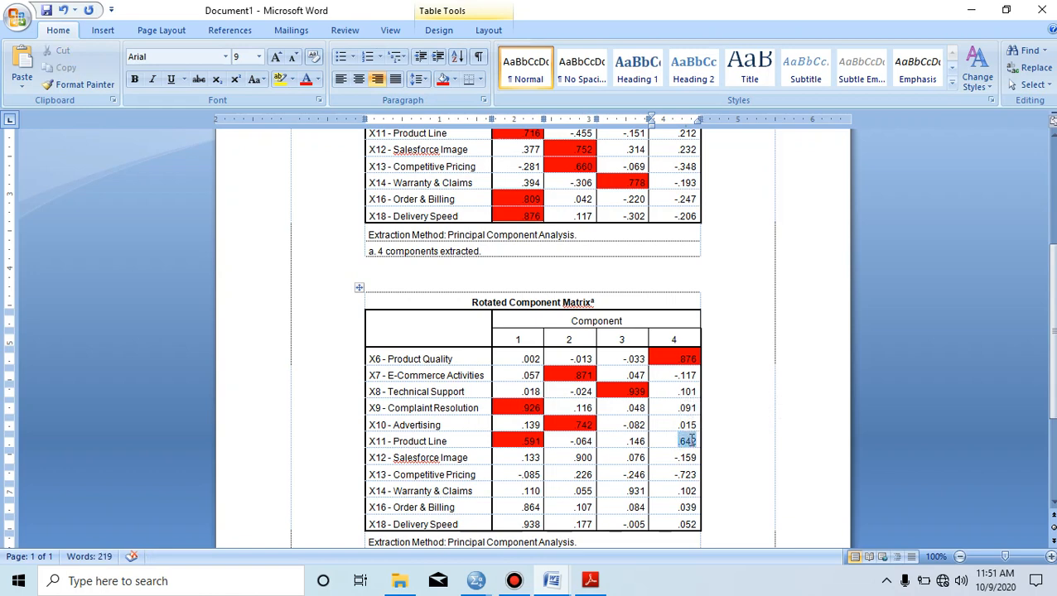
click(444, 83)
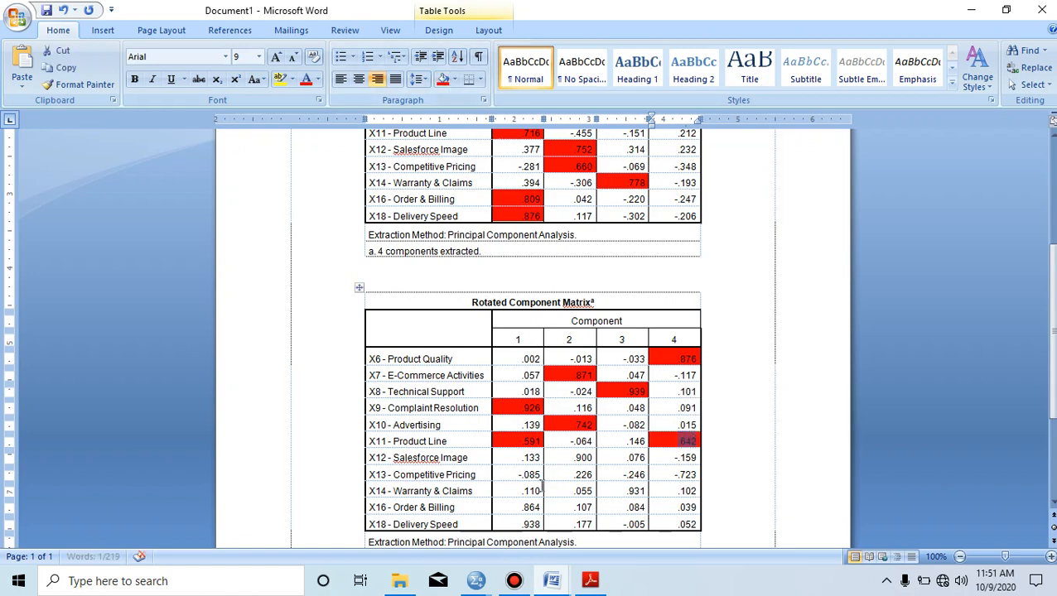
Shade red the rotated loadings of X12 on component 2, X13 on component 4 and X14 on component 3
drag(571, 458, 596, 452)
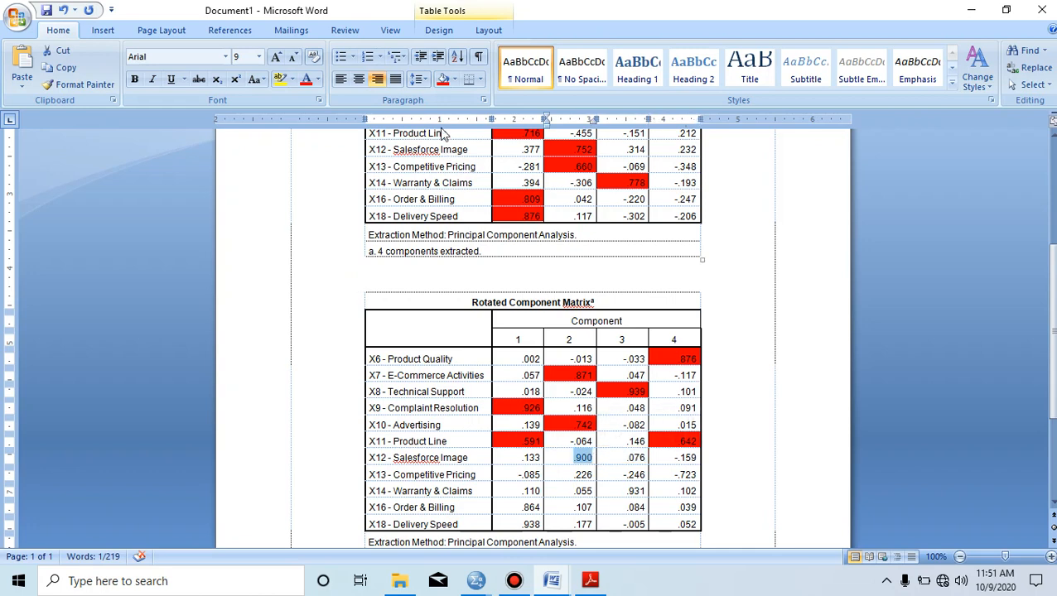
click(443, 79)
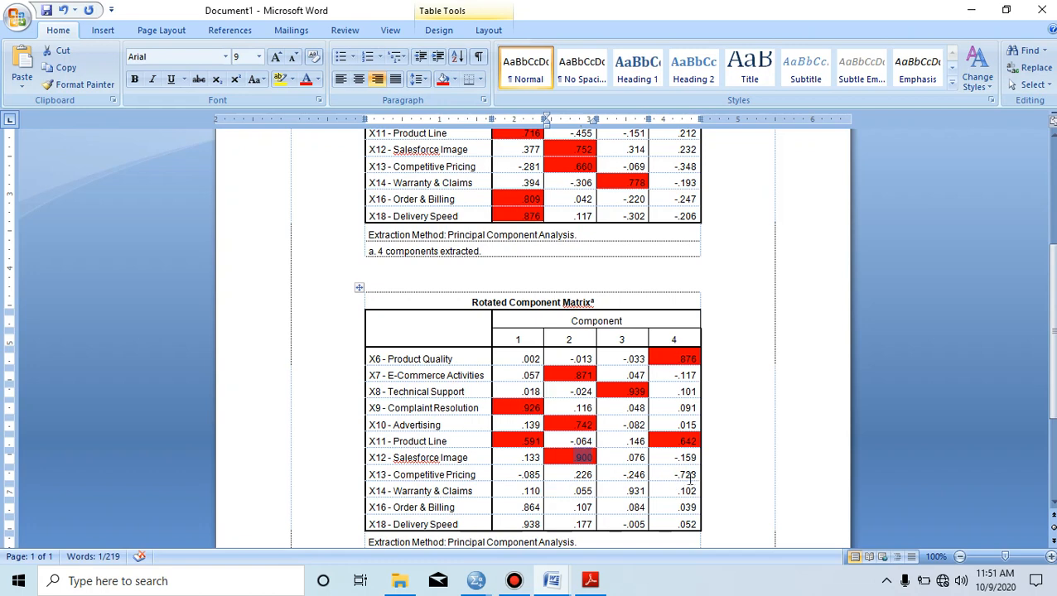
drag(694, 475, 671, 476)
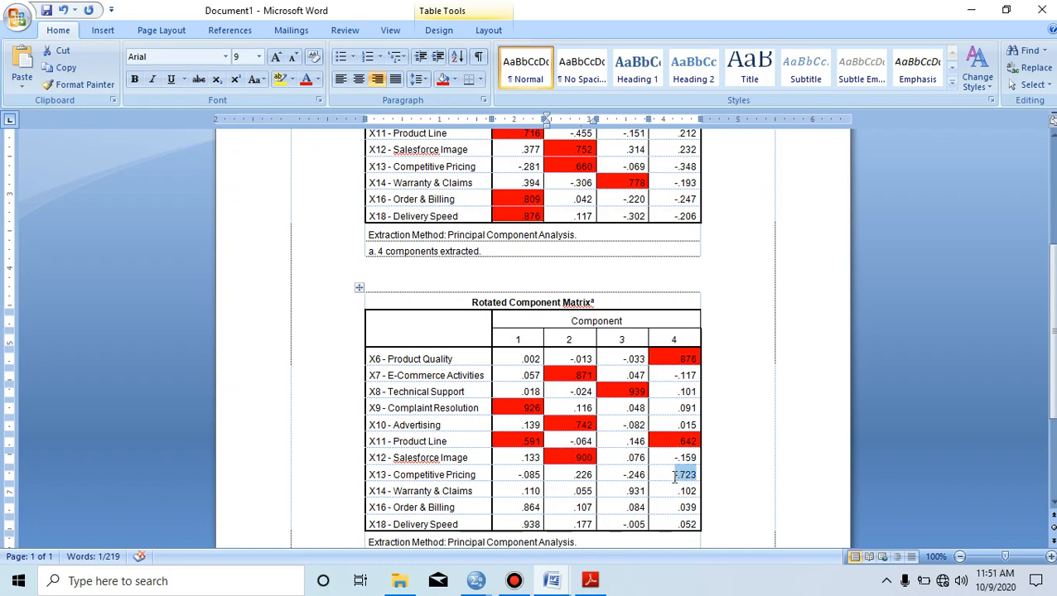
click(442, 79)
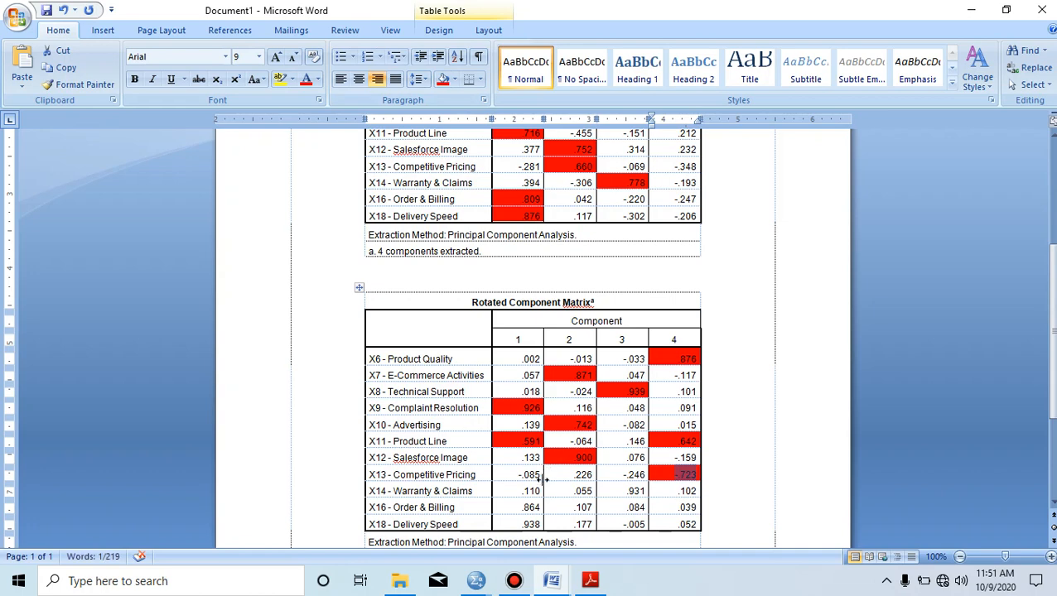
drag(626, 491, 648, 492)
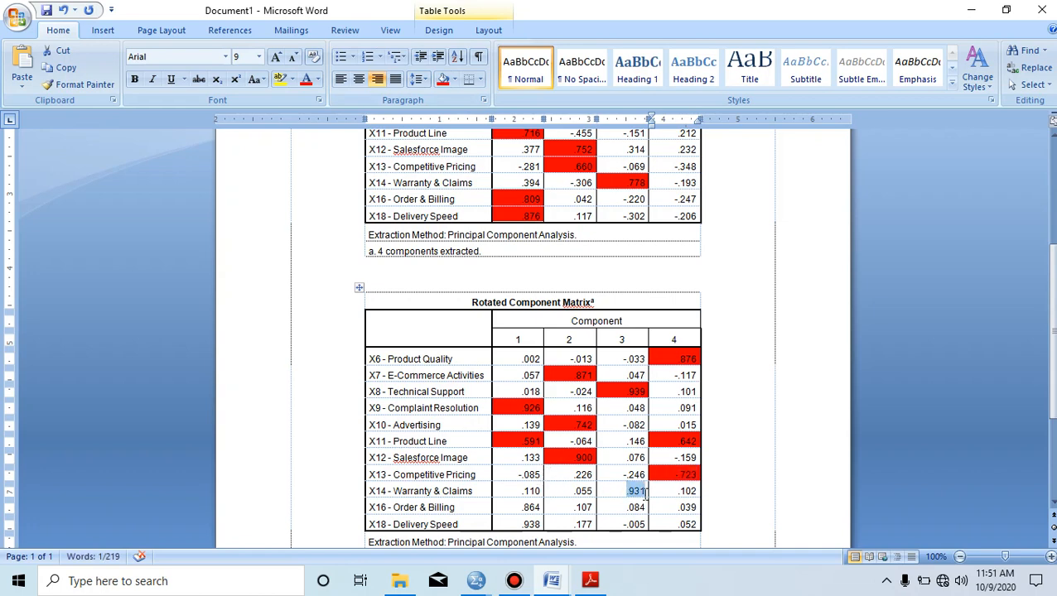
click(441, 79)
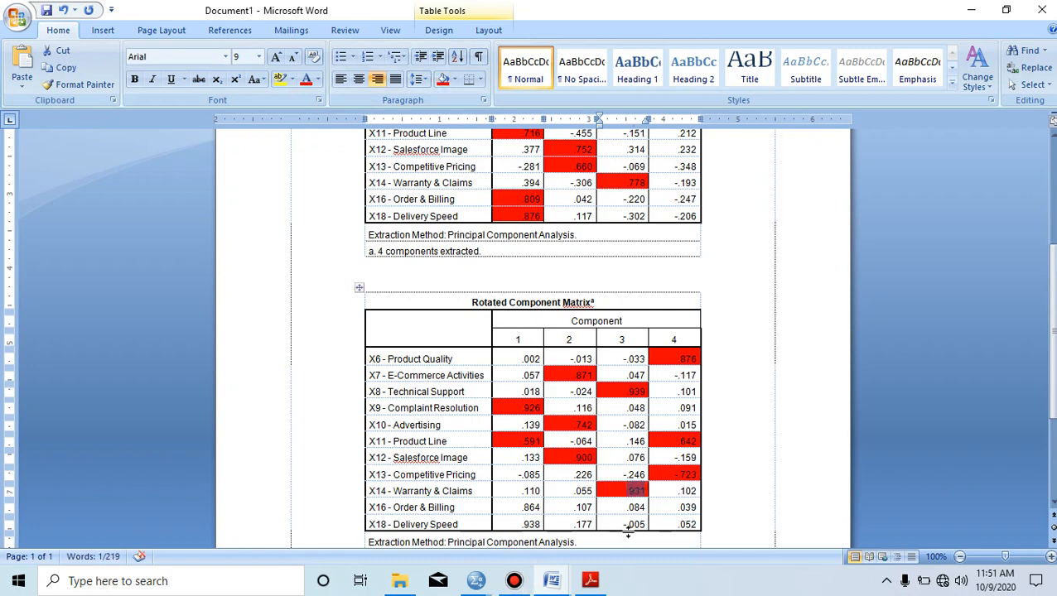
Shade red the component 1 loadings of X16 - Order & Billing and X18 - Delivery Speed in the Rotated Component Matrix
drag(519, 507, 540, 507)
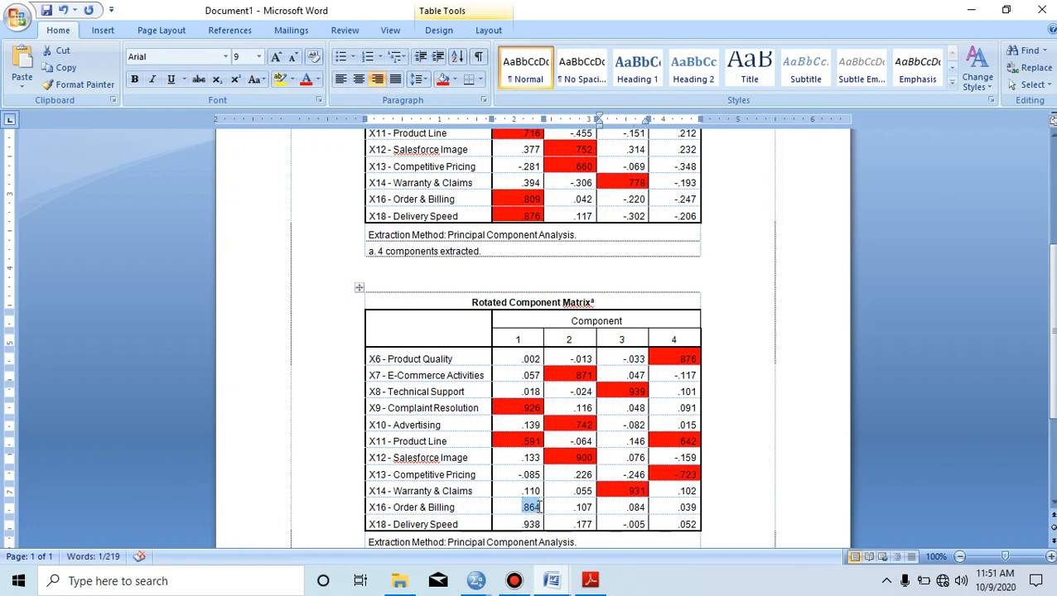
click(441, 79)
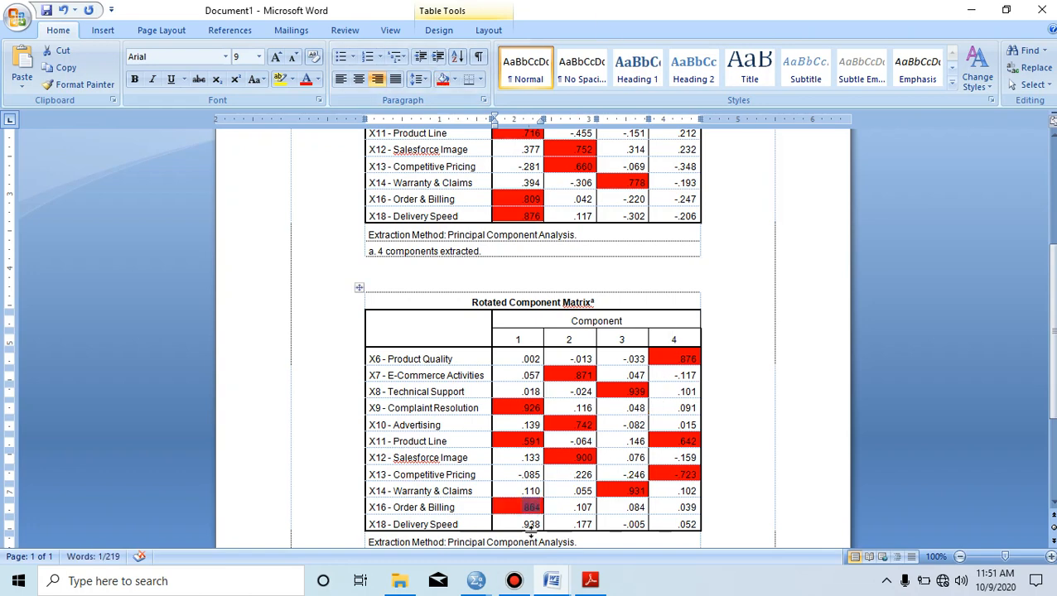
drag(520, 525, 541, 525)
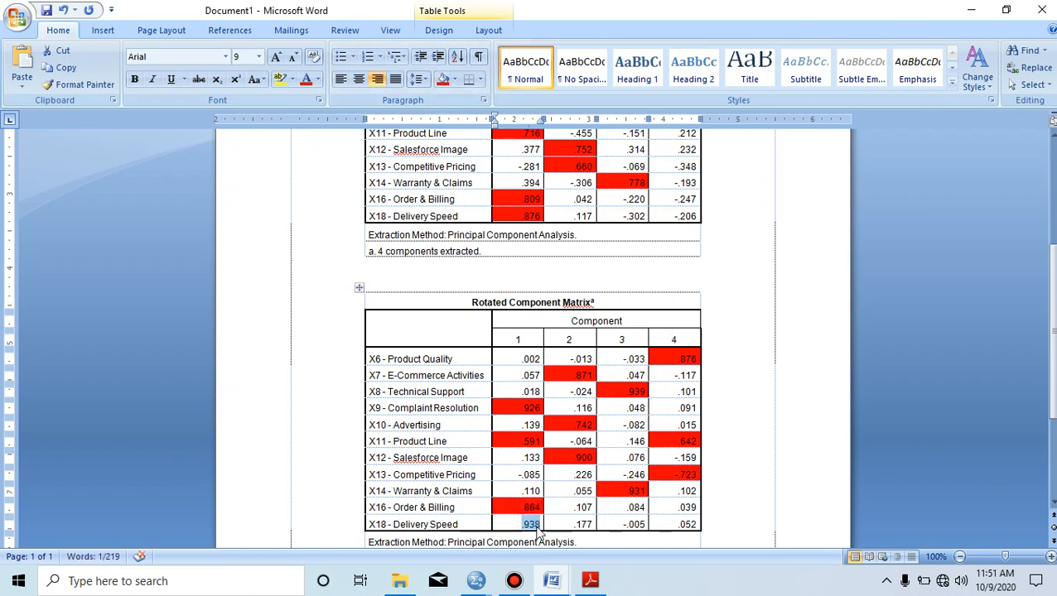
click(443, 78)
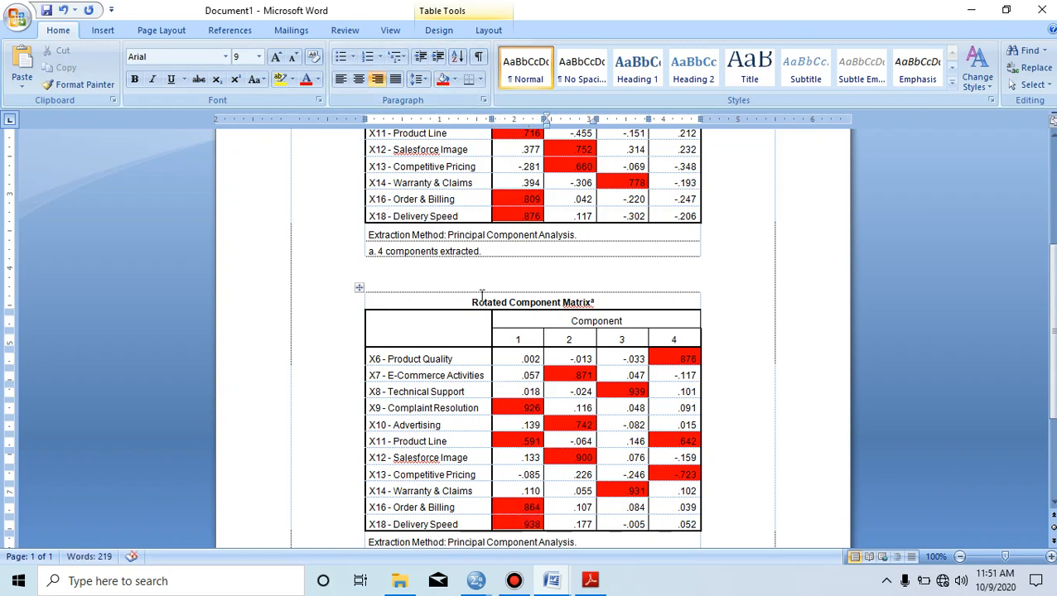
Examine X6 - Product Quality's rotated loadings and which variables have shaded loadings on each of the four components
click(514, 356)
click(561, 356)
click(504, 361)
click(621, 357)
mouse_move(535, 359)
mouse_down()
mouse_move(554, 358)
mouse_move(538, 358)
mouse_up()
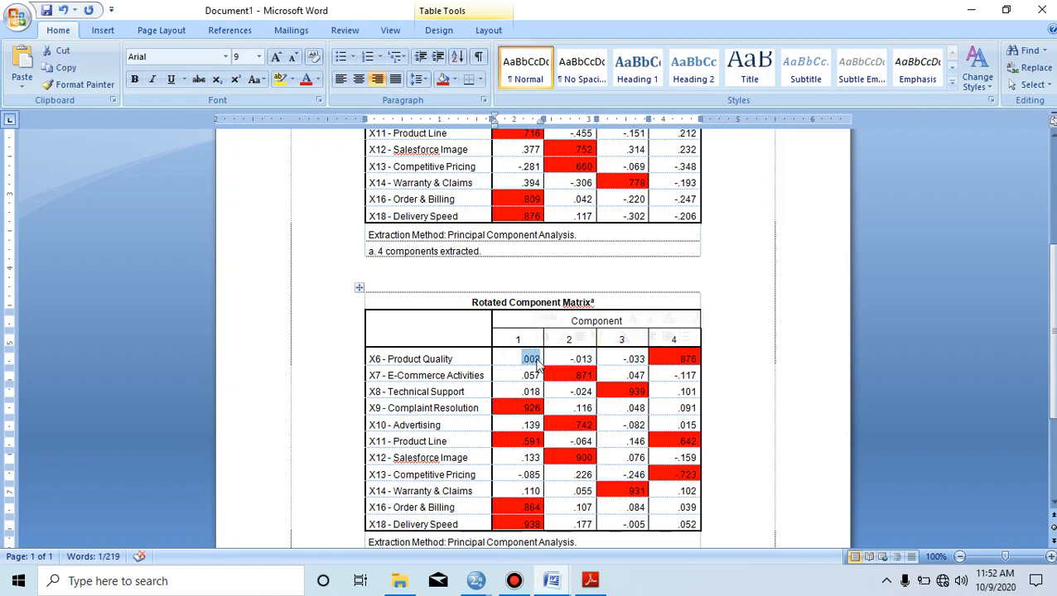
click(553, 358)
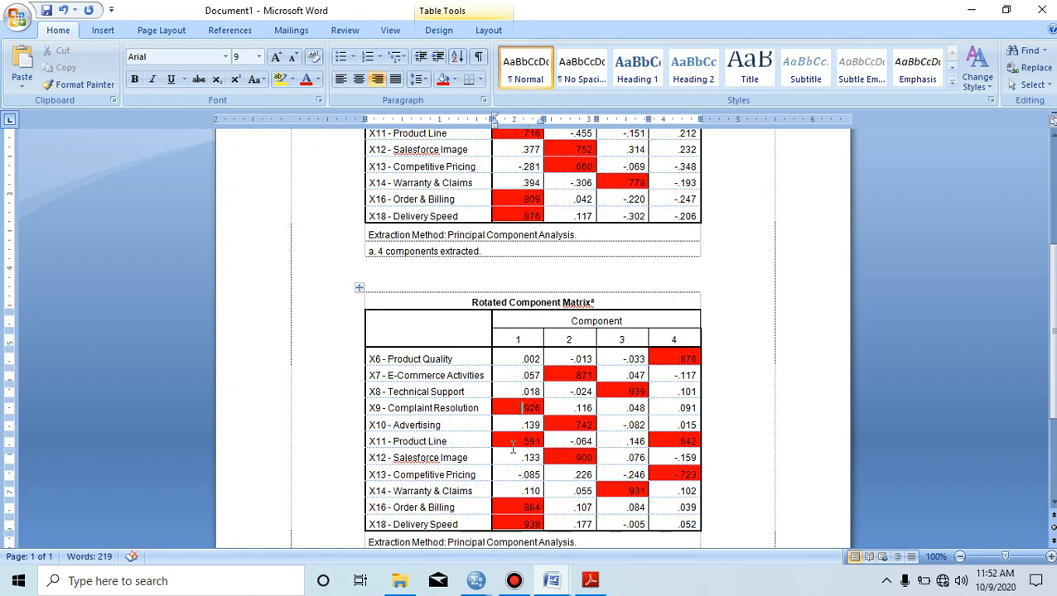
click(561, 374)
click(626, 340)
click(625, 391)
click(627, 487)
click(677, 358)
click(675, 475)
Examine X11 - Product Line's rotated loadings for cross-loading, comparing components 1 and 4 with components 2 and 3
drag(656, 438, 534, 439)
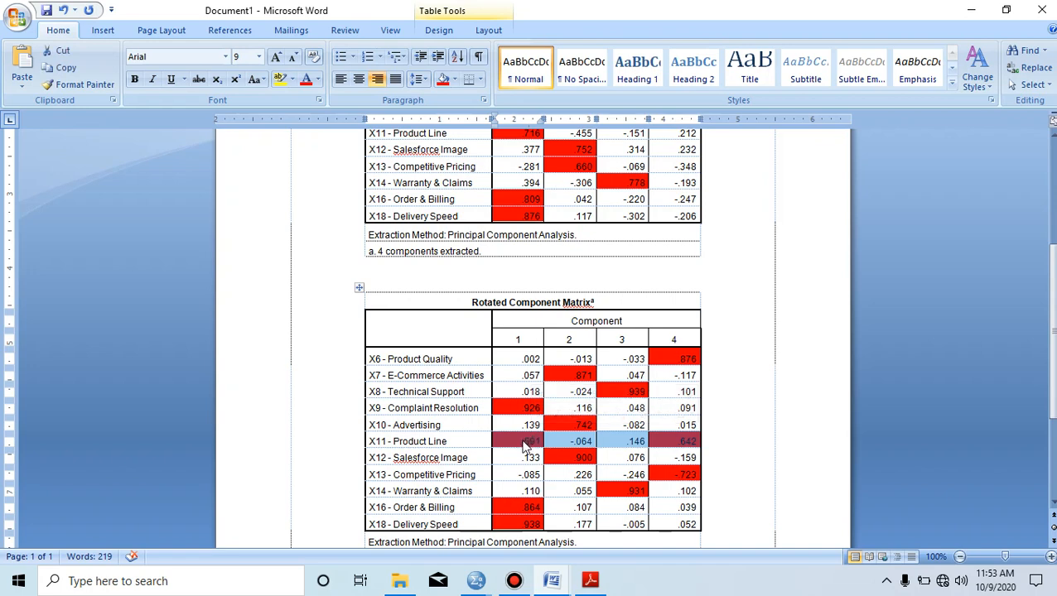
click(524, 440)
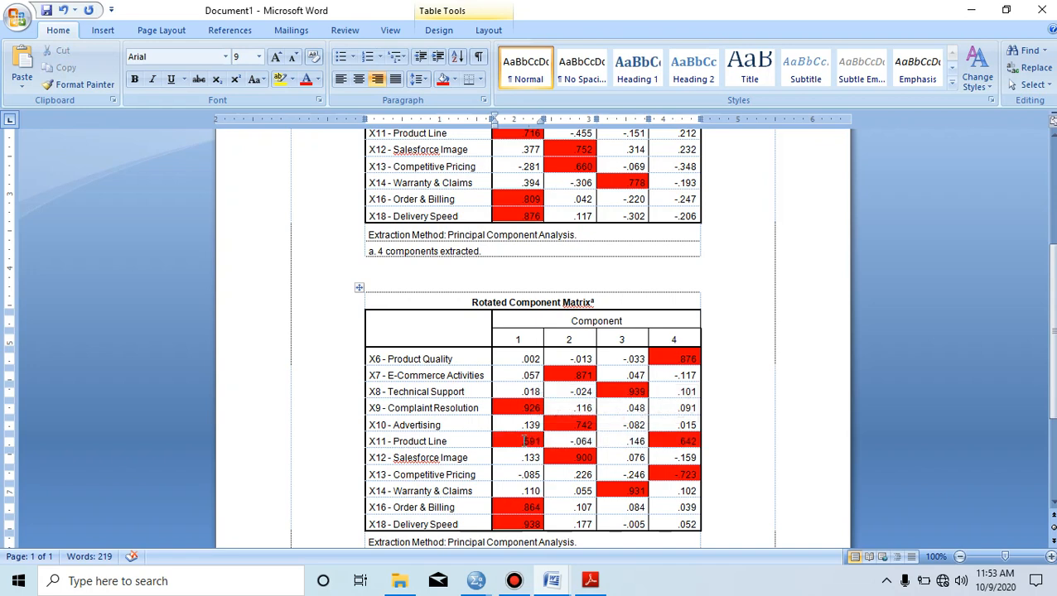
click(660, 438)
drag(540, 441, 514, 439)
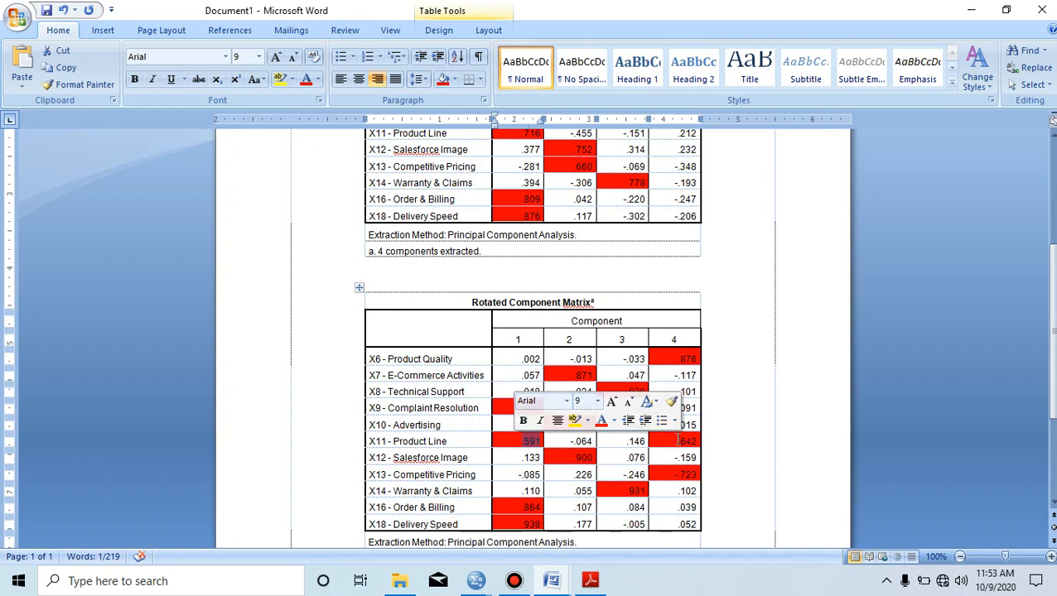
drag(677, 440, 699, 441)
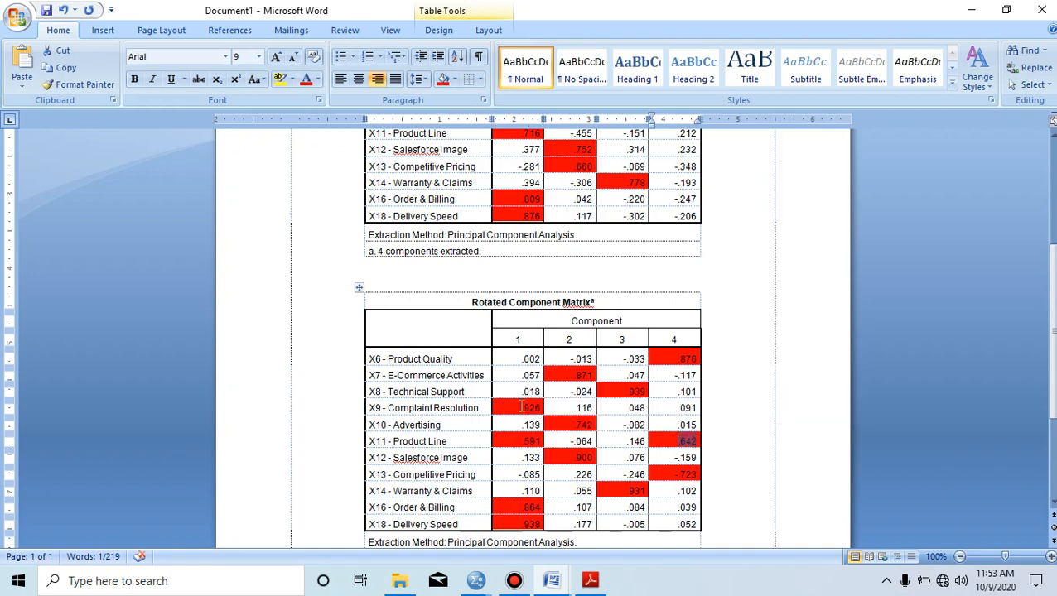
click(524, 440)
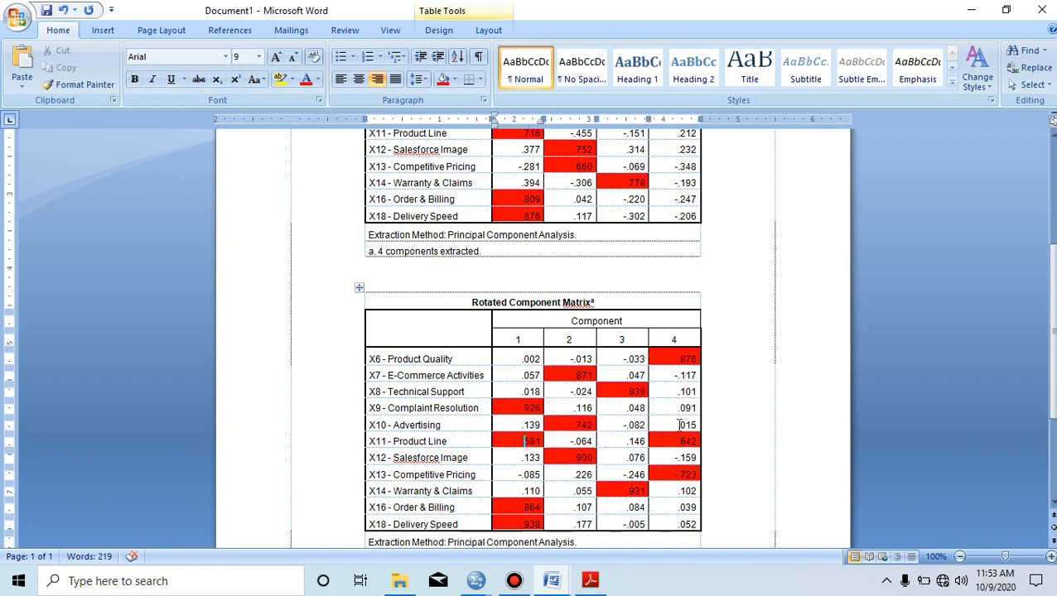
click(684, 441)
click(539, 441)
click(562, 441)
click(613, 440)
click(448, 443)
click(695, 441)
click(583, 442)
drag(566, 441, 587, 441)
click(612, 441)
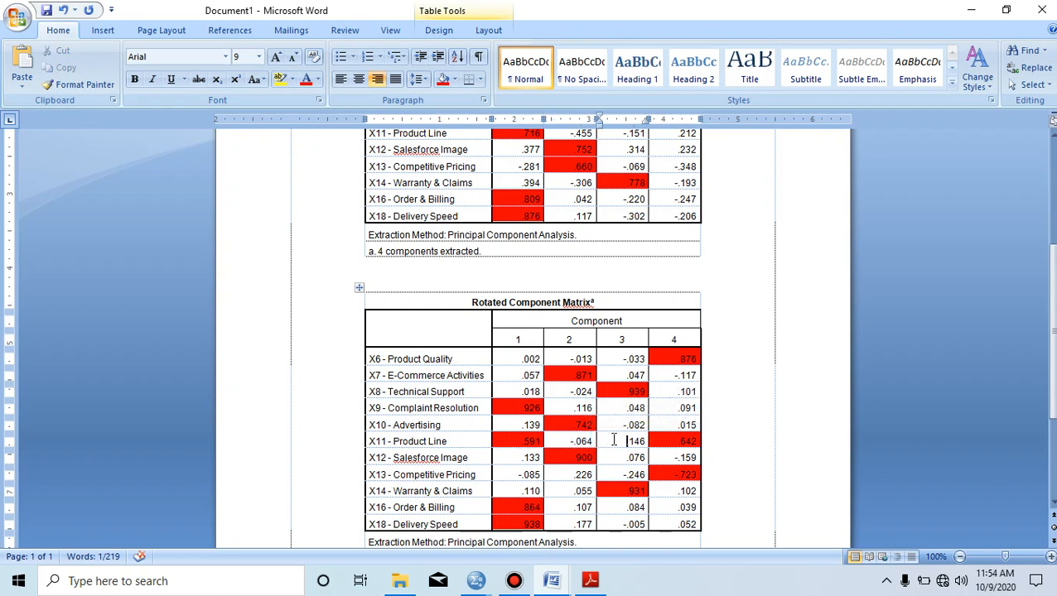
click(461, 442)
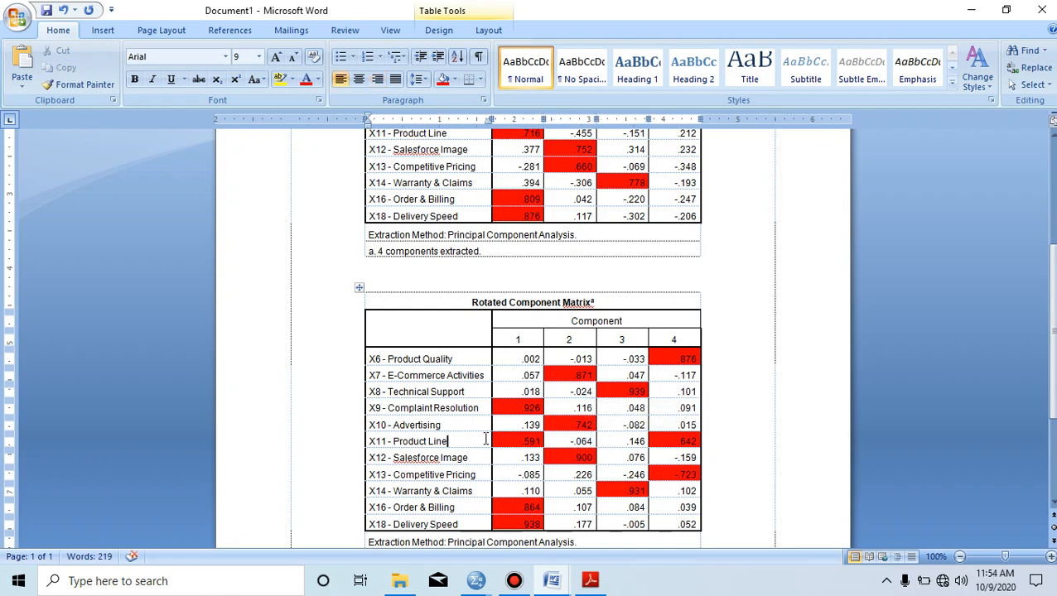
click(666, 443)
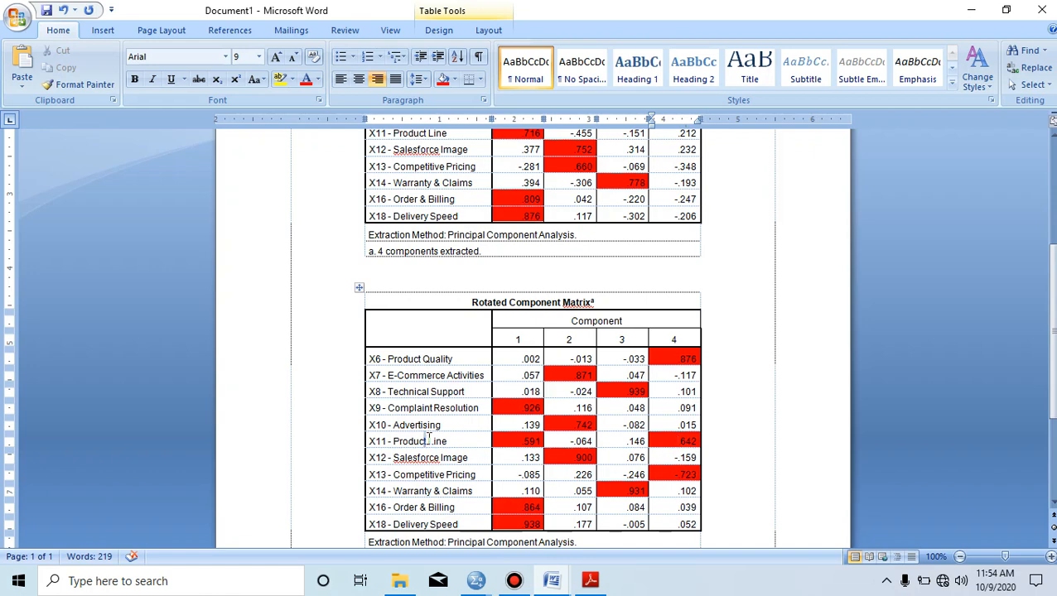
click(503, 445)
click(693, 438)
click(522, 438)
drag(525, 440, 535, 443)
click(567, 442)
click(448, 443)
click(687, 443)
Remove the red shading from X11 - Product Line's component 1 loading in the Rotated Component Matrix
mouse_move(519, 446)
mouse_down()
mouse_move(551, 443)
mouse_move(538, 443)
mouse_up()
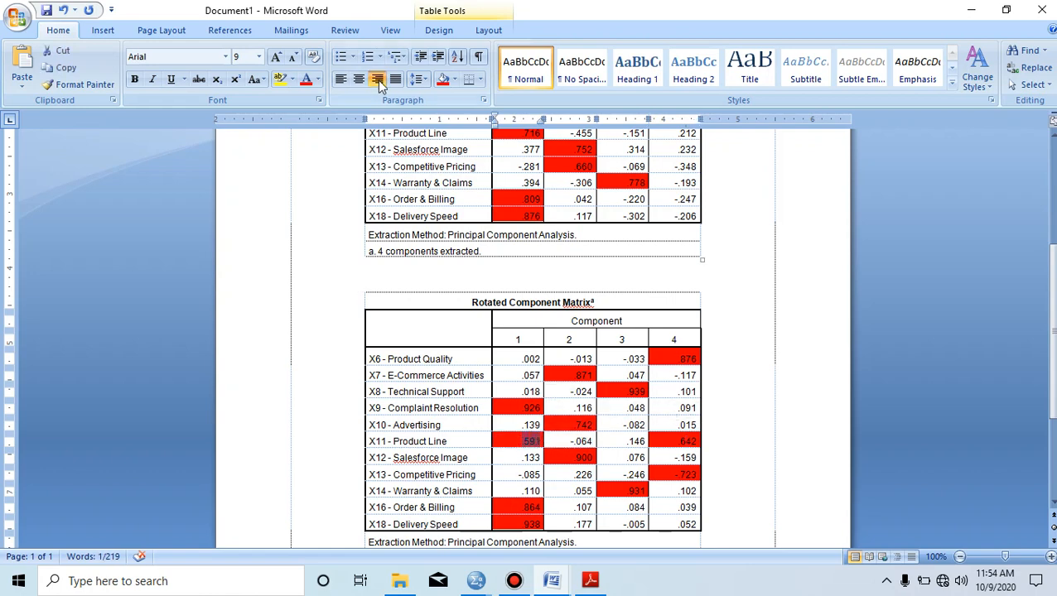
click(454, 79)
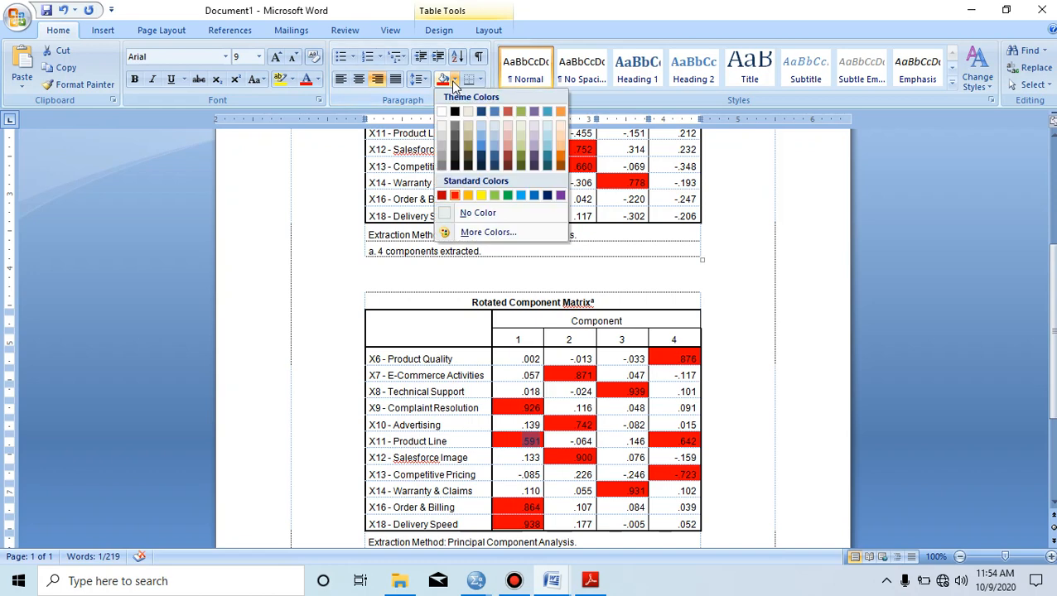
click(472, 213)
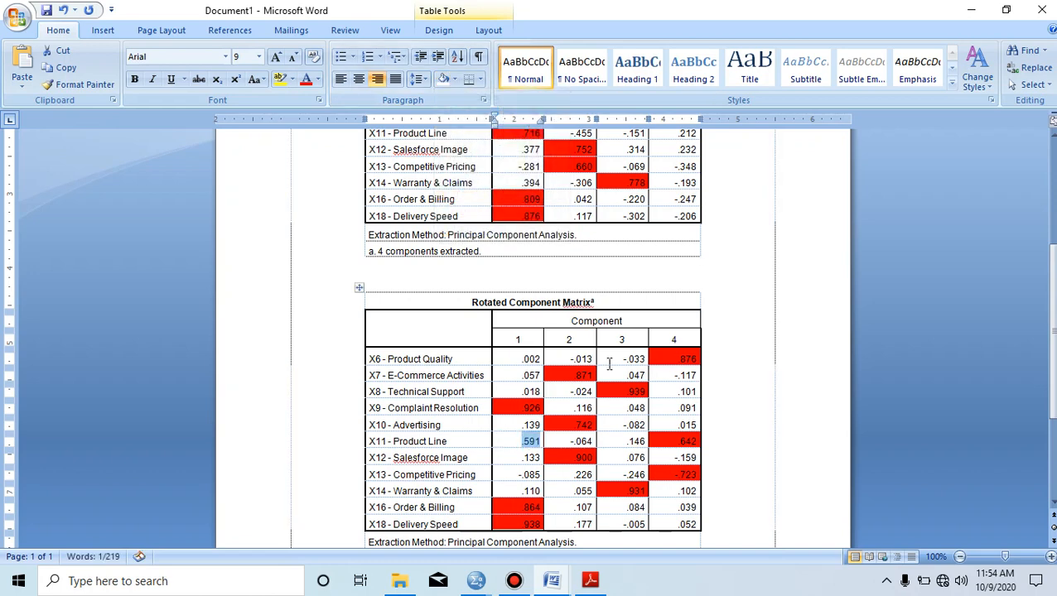
Examine how the variables X6 to X18 load across the four components in the Rotated Component Matrix
click(704, 443)
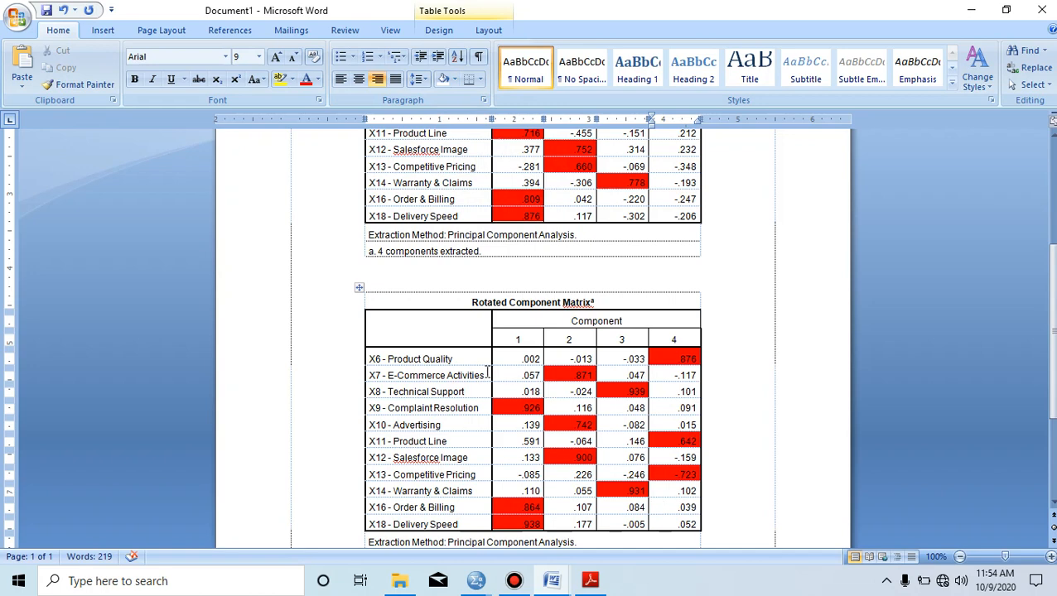
drag(428, 359, 673, 515)
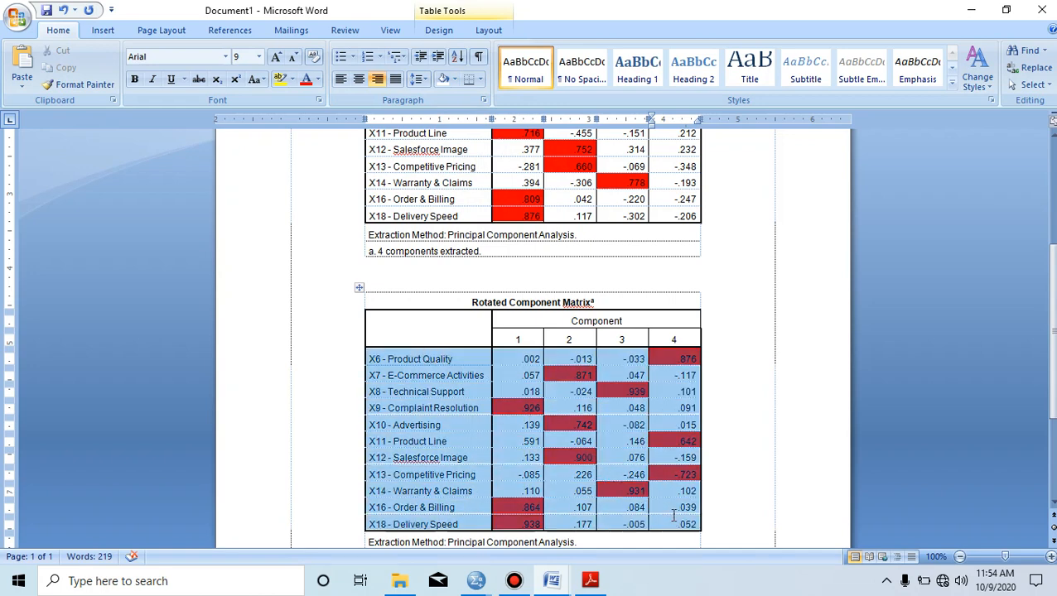
click(454, 386)
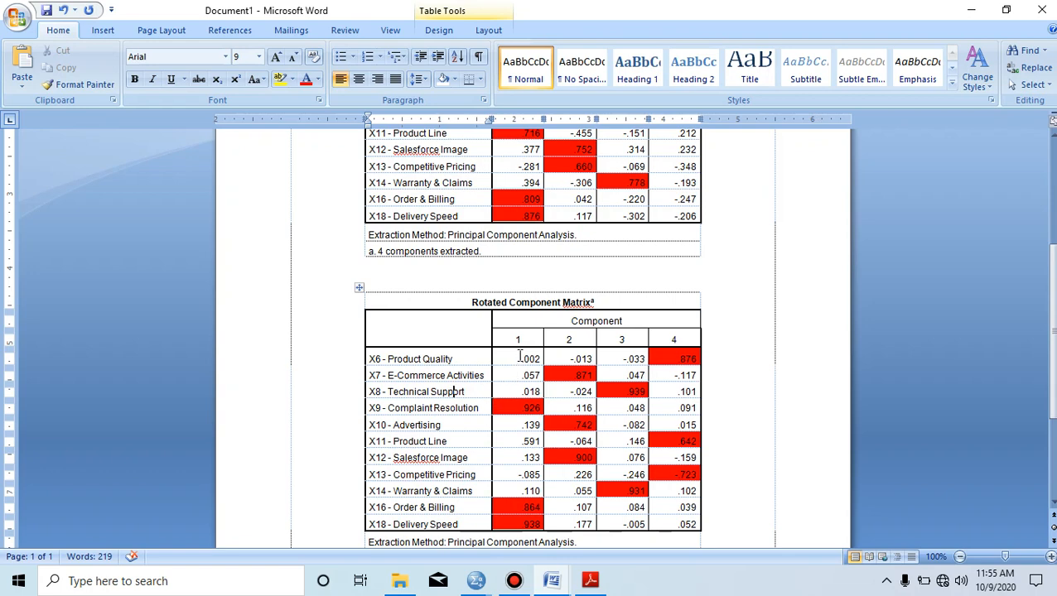
drag(522, 343, 662, 414)
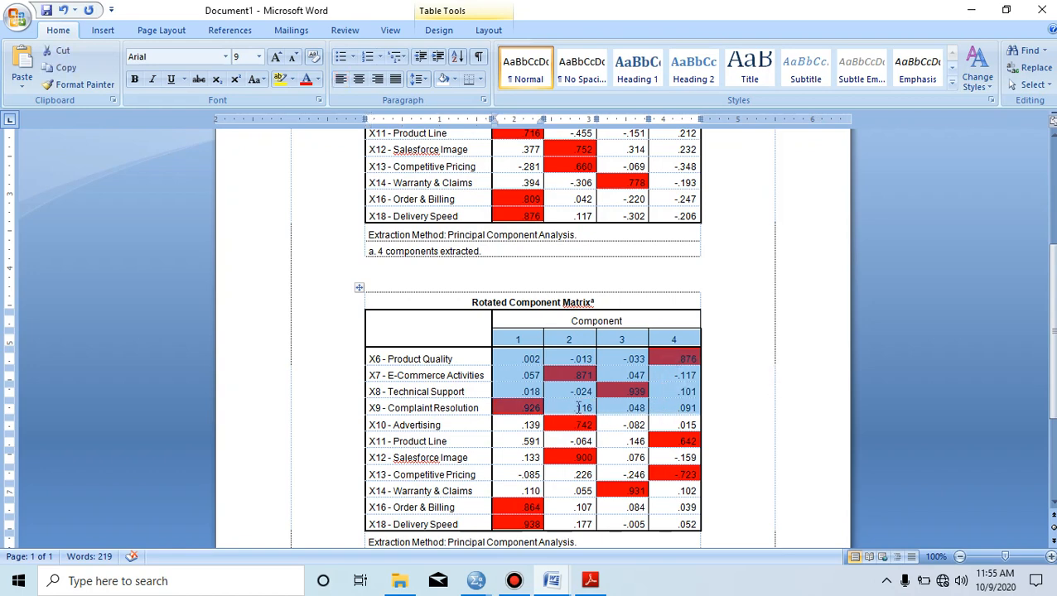
click(577, 407)
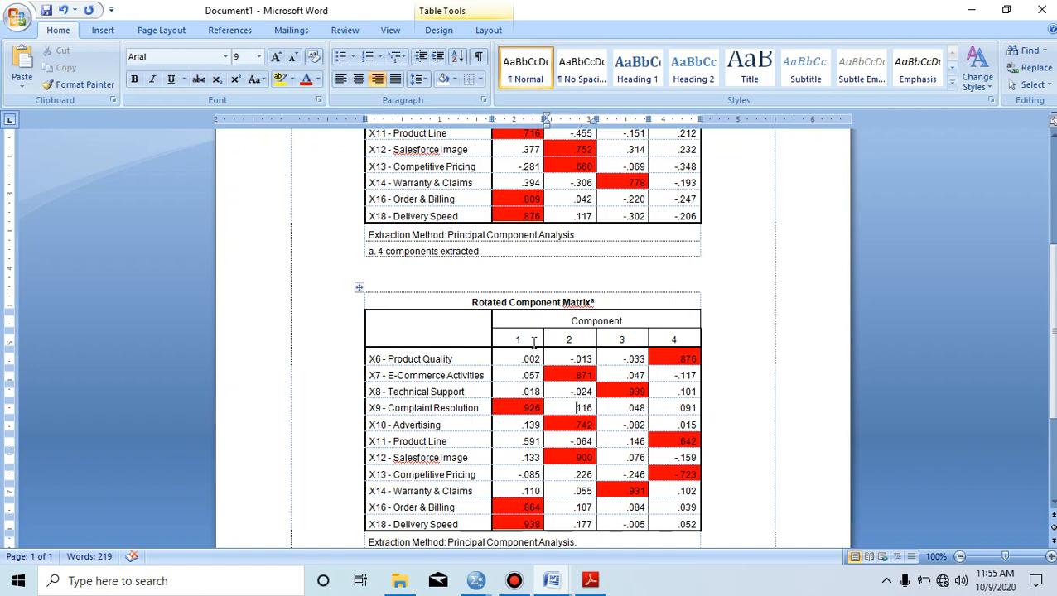
drag(533, 341, 679, 523)
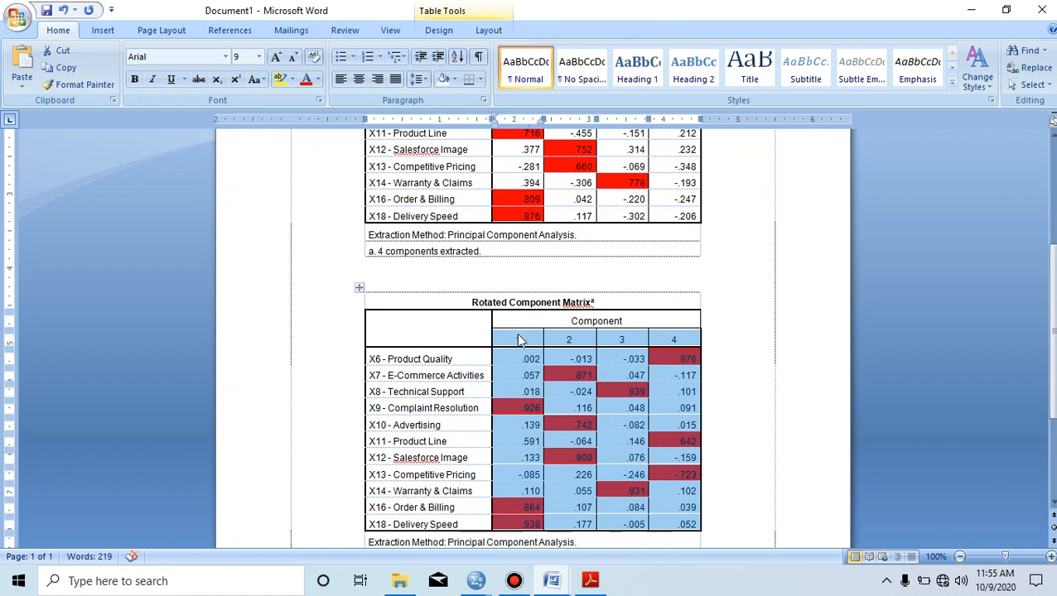
Examine the shaded loadings component by component, from 1 to 4, to identify which variables belong to each factor
click(519, 341)
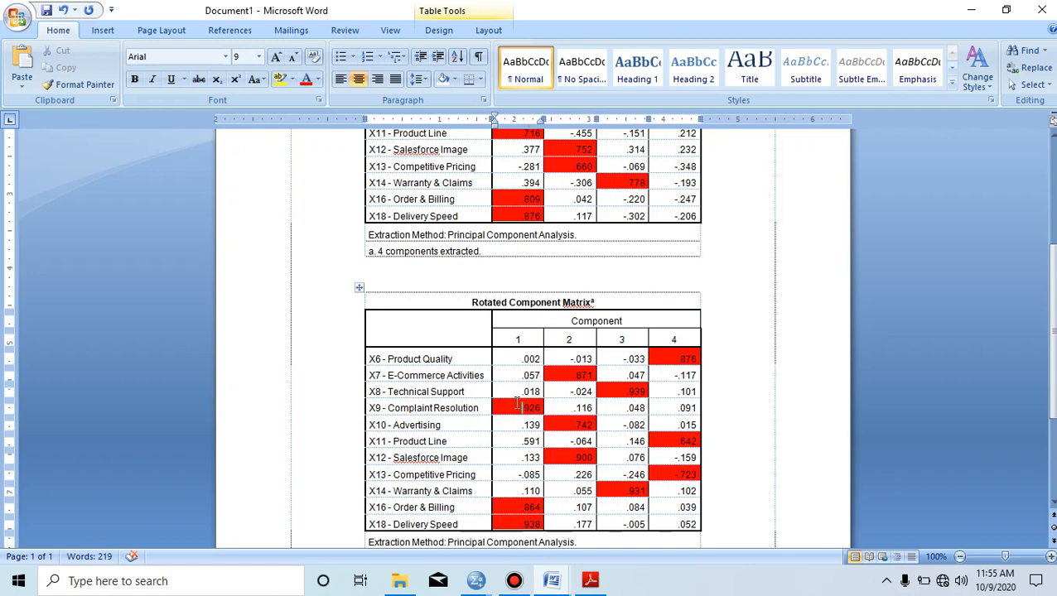
click(515, 403)
click(504, 505)
click(514, 521)
click(562, 374)
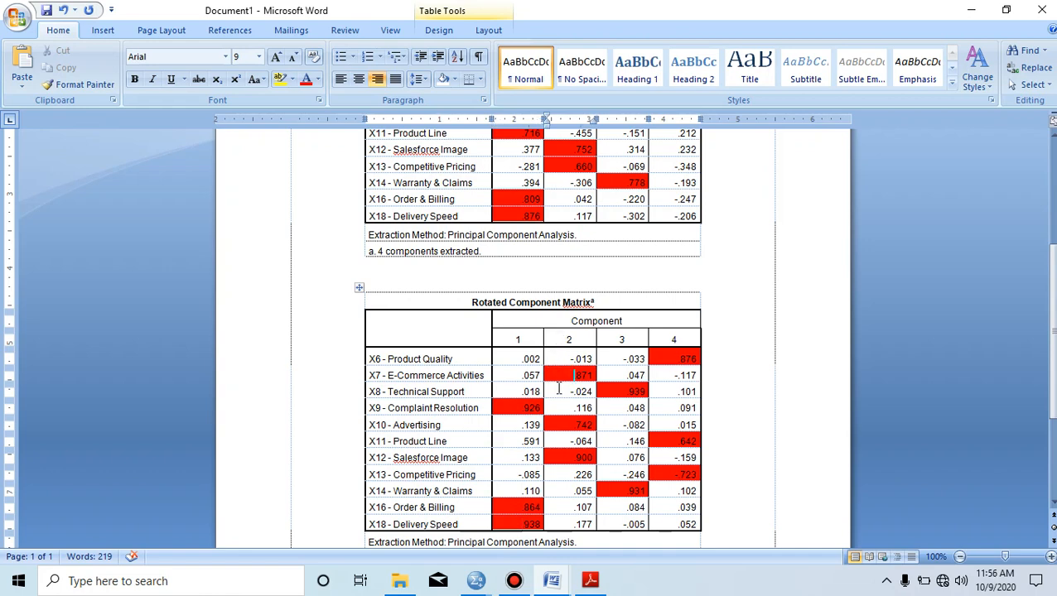
click(562, 421)
click(566, 453)
click(624, 393)
click(613, 489)
click(668, 359)
click(675, 474)
Review the complete Rotated Component Matrix with its rotation notes, comparing the shaded and unshaded loadings across all four components
key(Down)
key(Down)
key(Down)
key(Down)
key(Down)
key(Down)
key(Down)
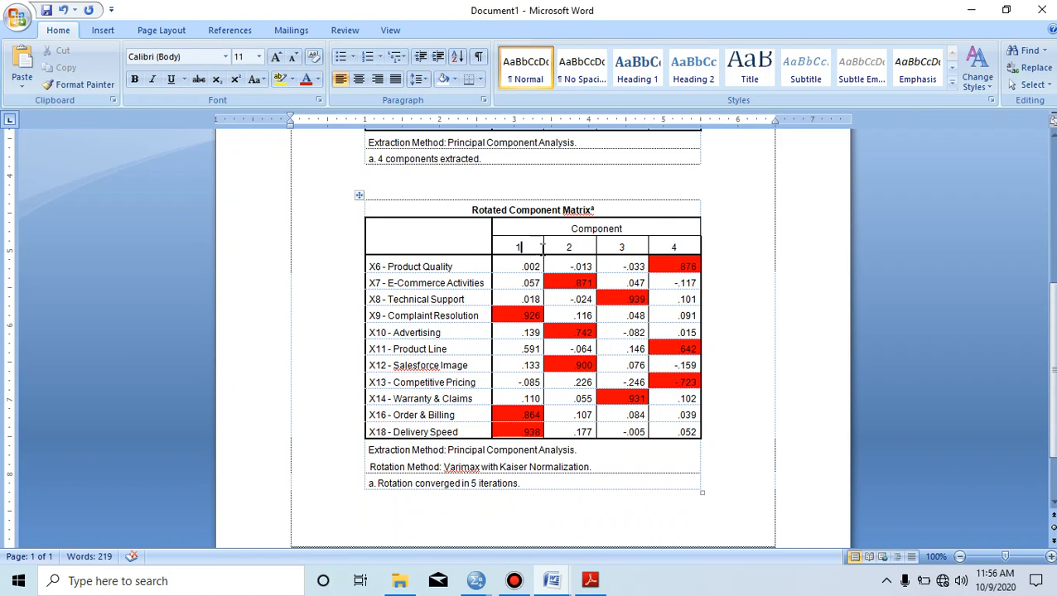
drag(520, 246, 677, 433)
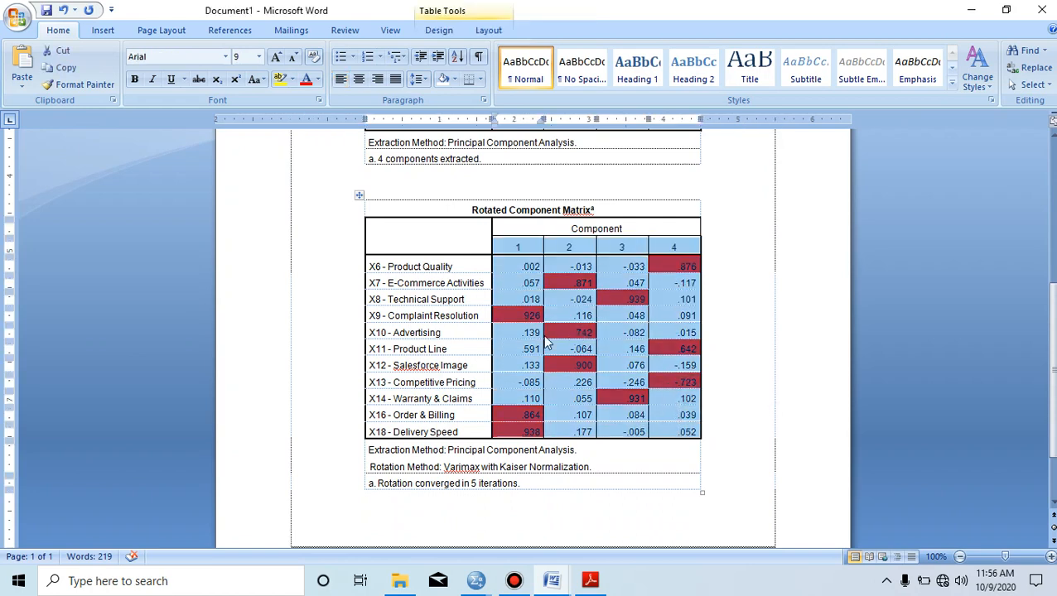
click(525, 332)
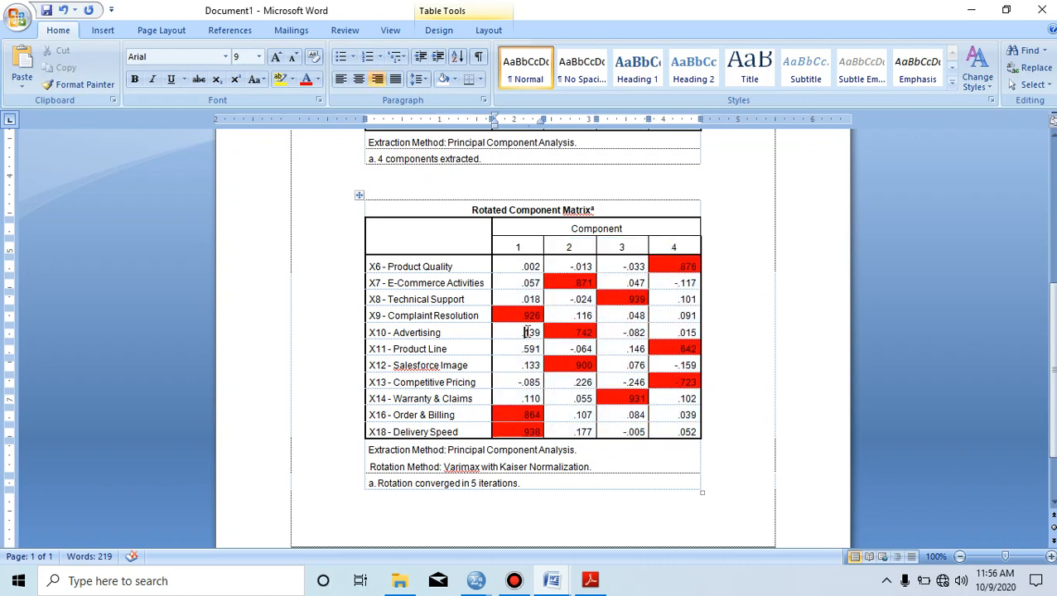
click(567, 266)
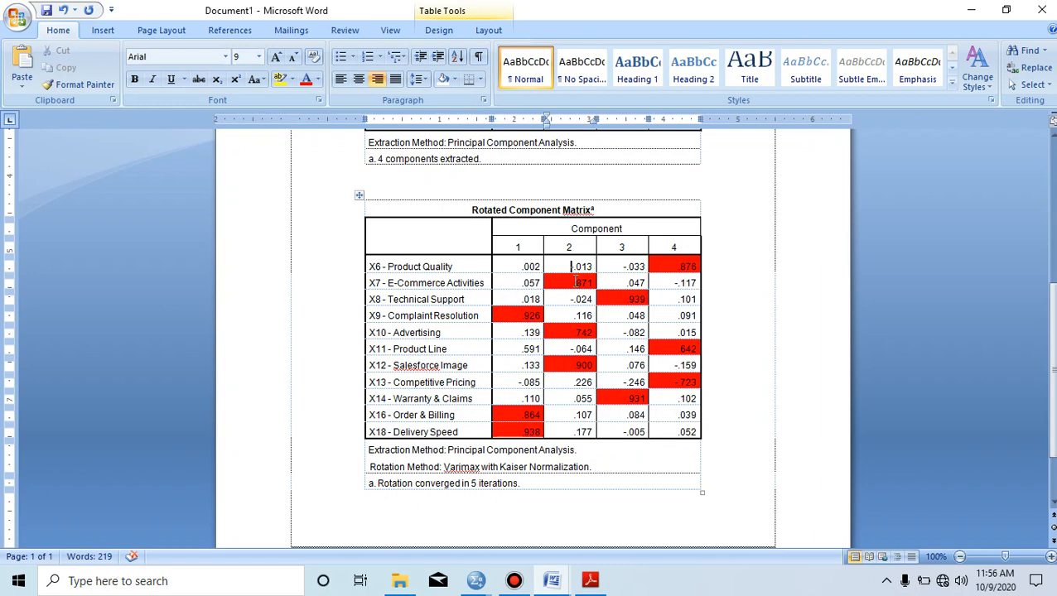